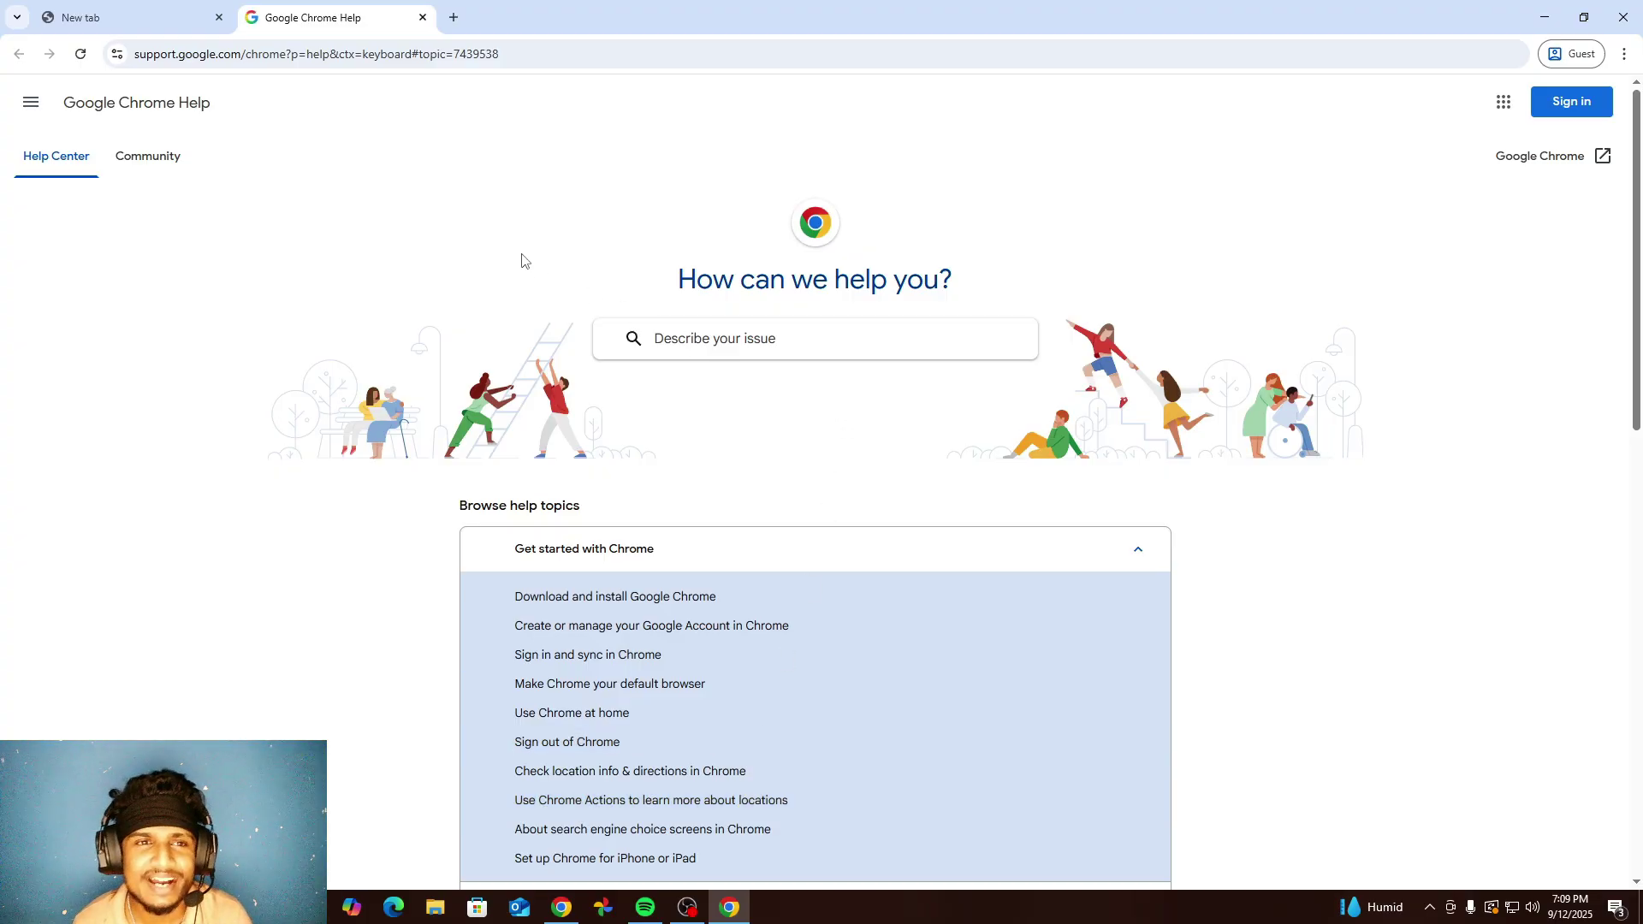
Close the Chrome Help tab and the extra tab, leaving one guest new tab with the address bar focused
left_click(453, 17)
left_click(423, 18)
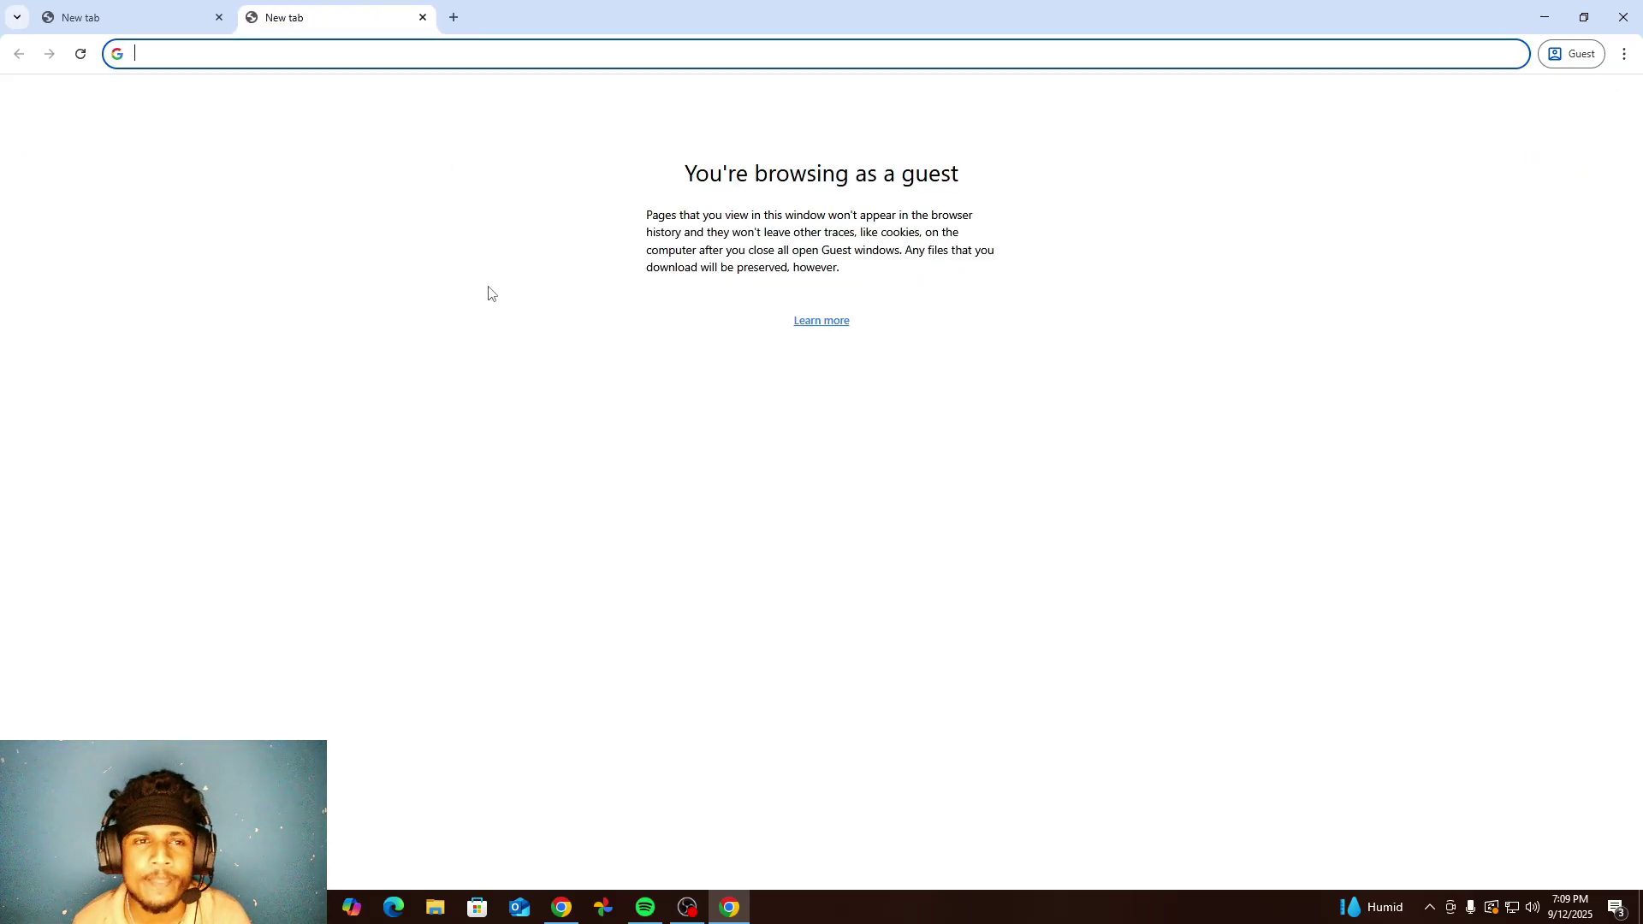
left_click(423, 18)
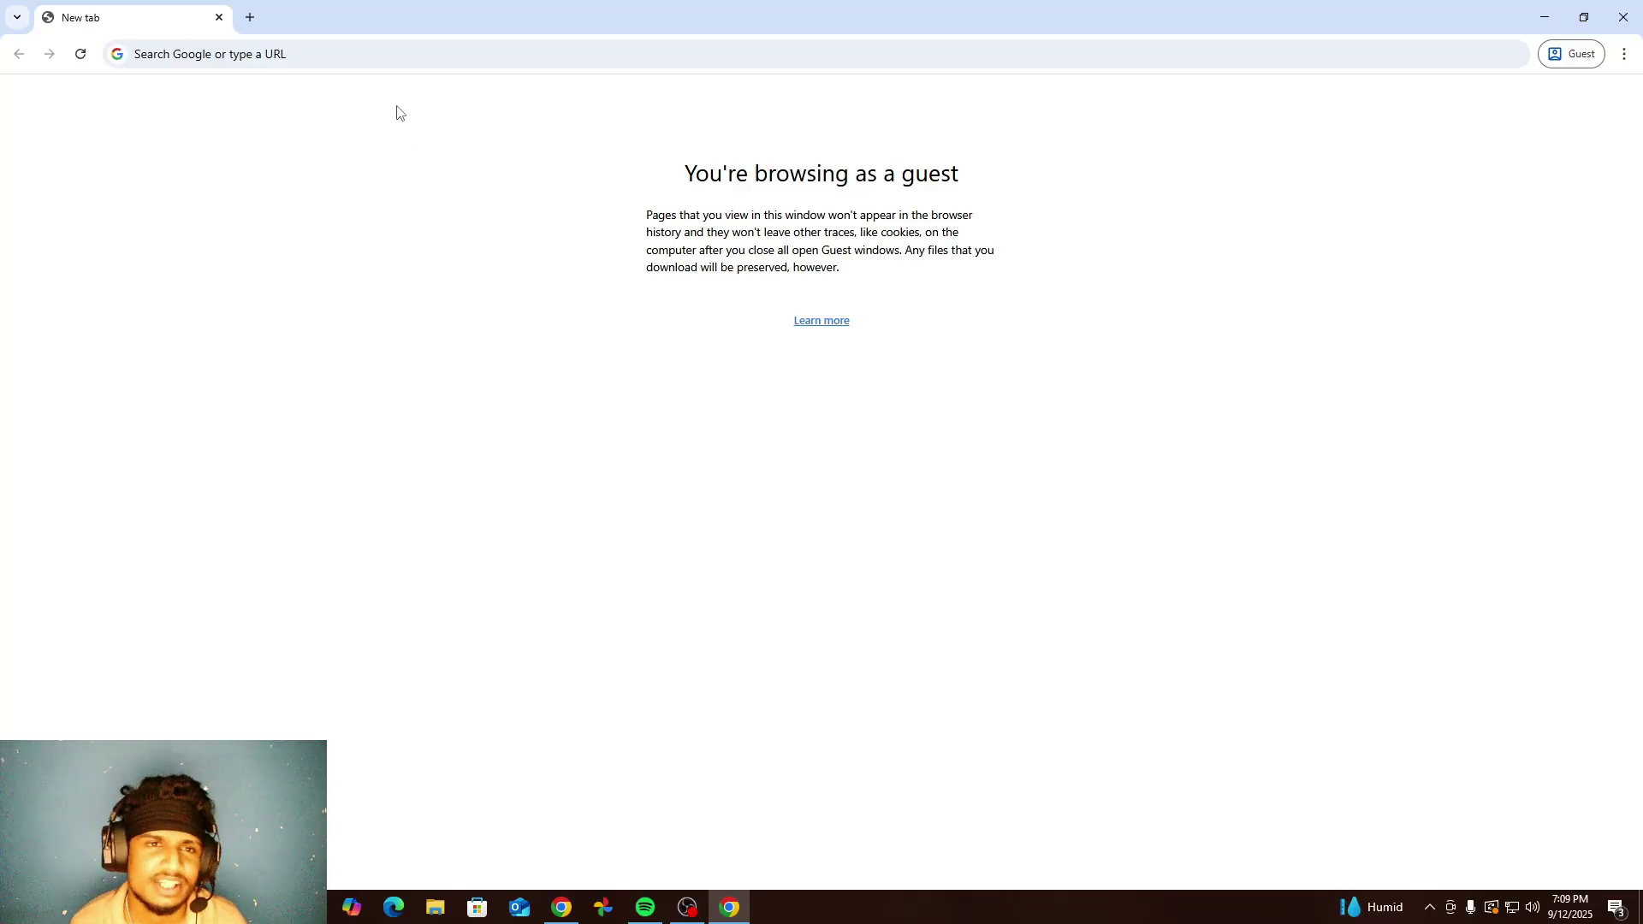
left_click(398, 54)
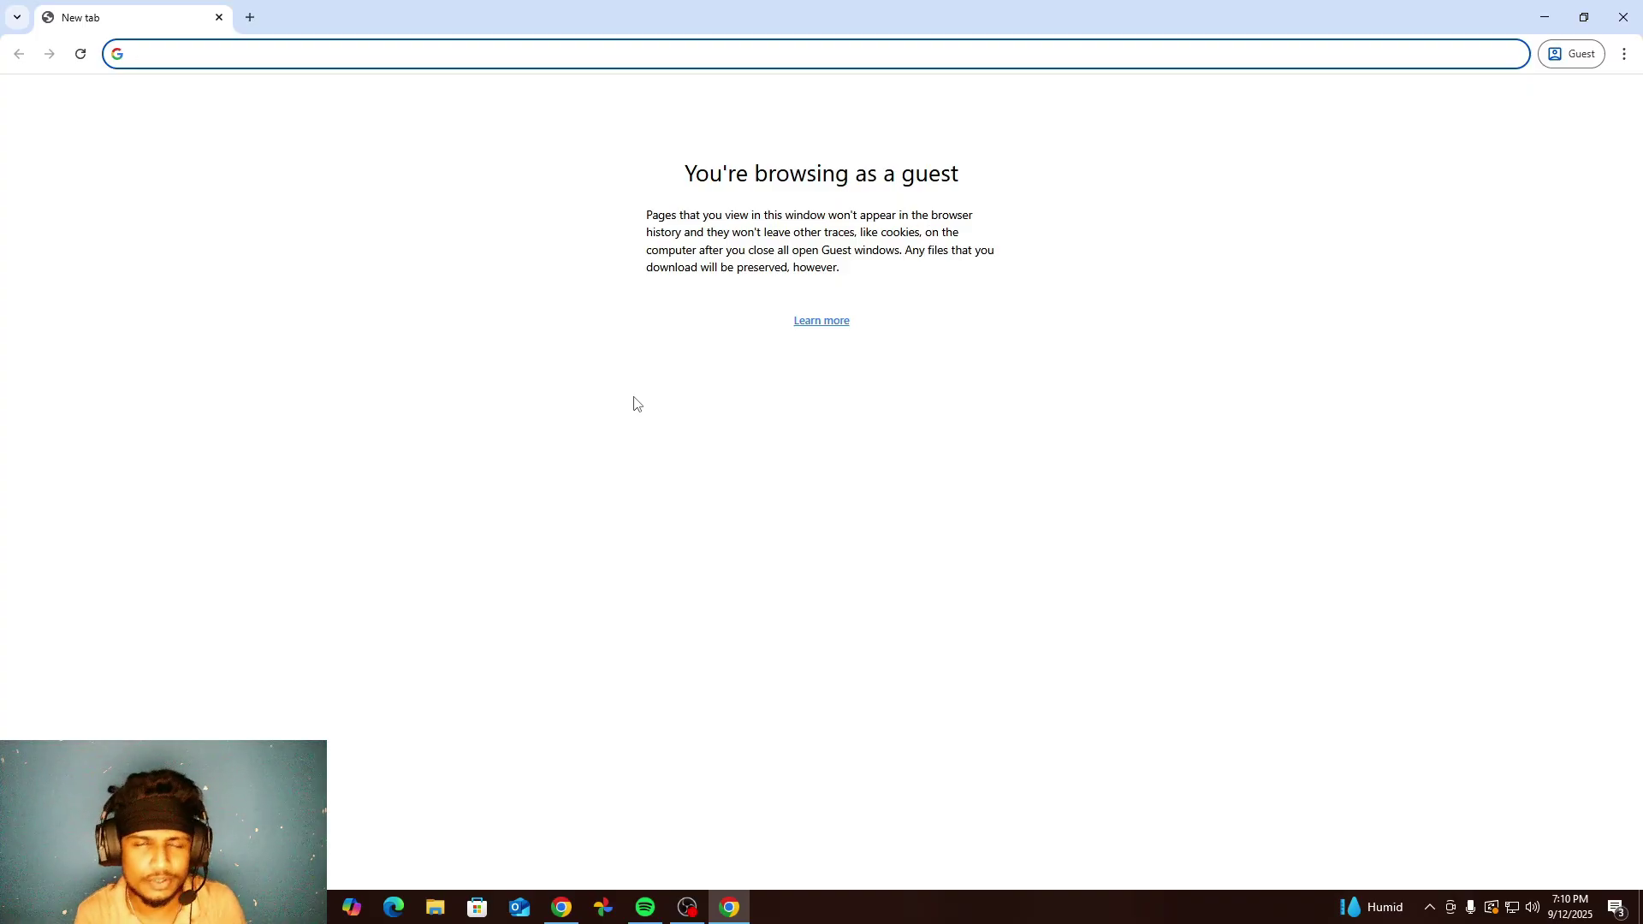
Search for 'create google account' and open the 'Google Accounts: Sign in' result
type("cr")
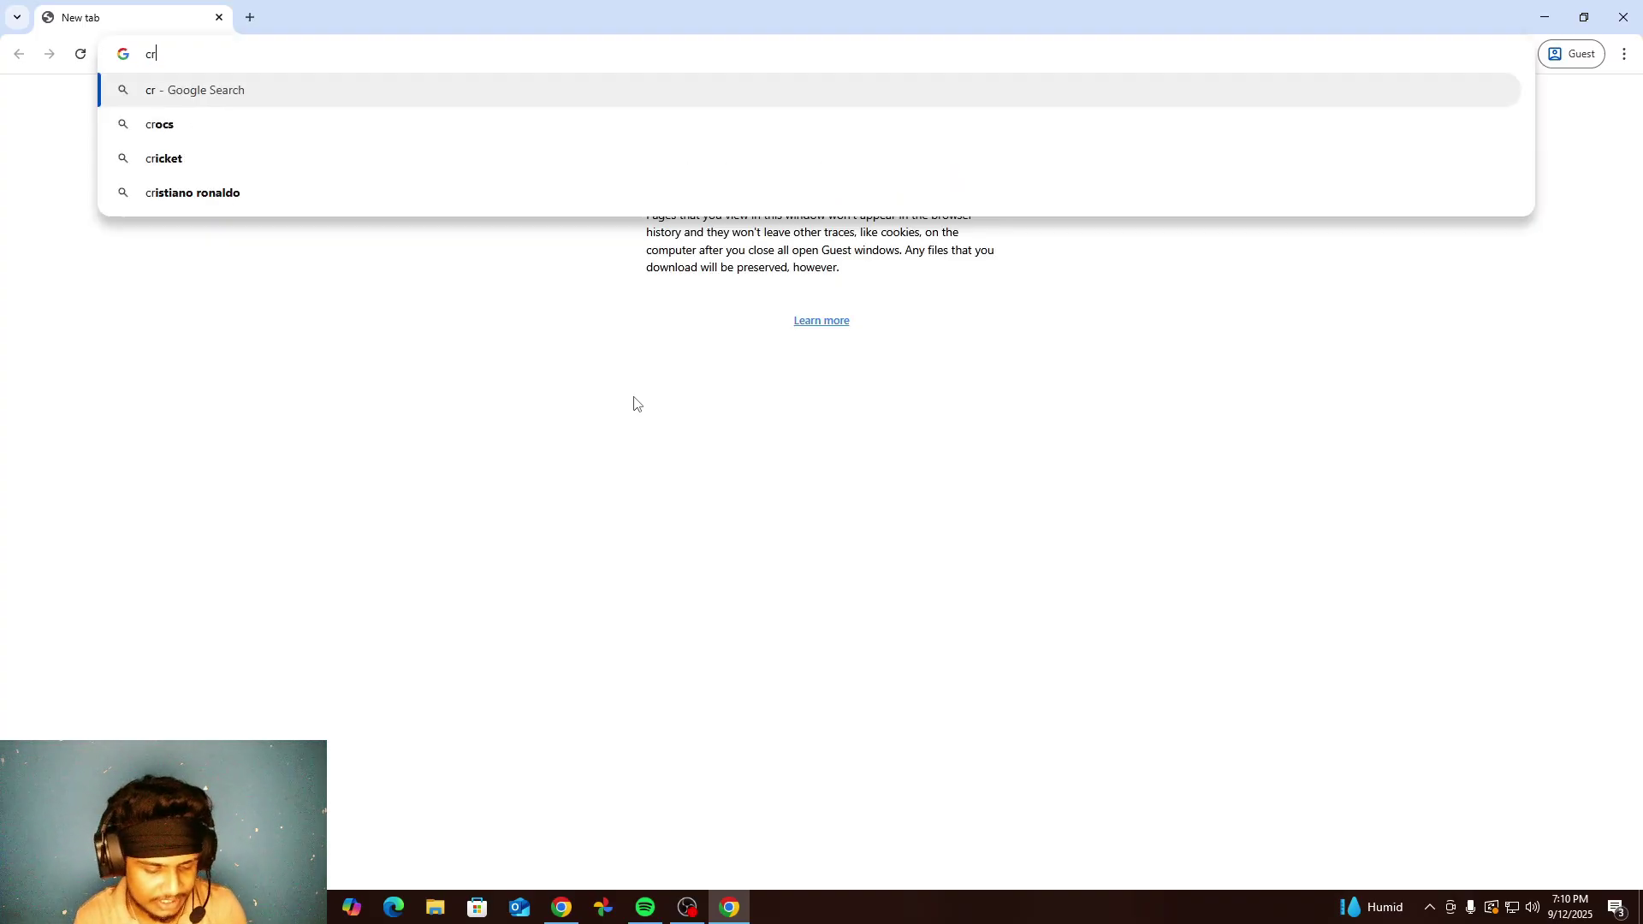
type("eate google account")
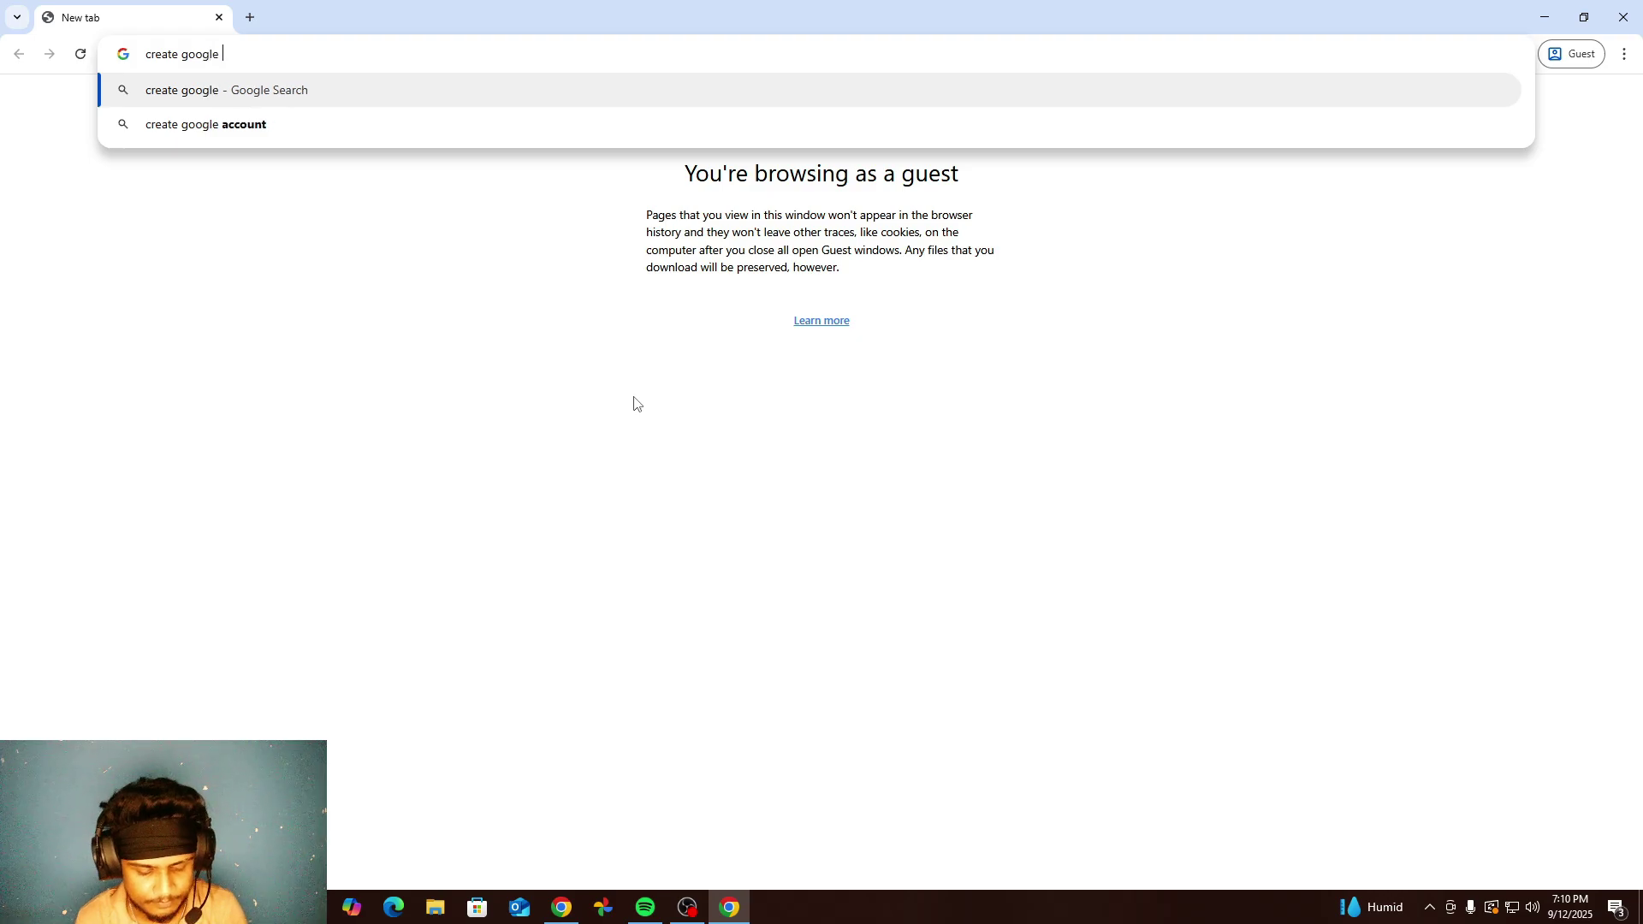
key("Return")
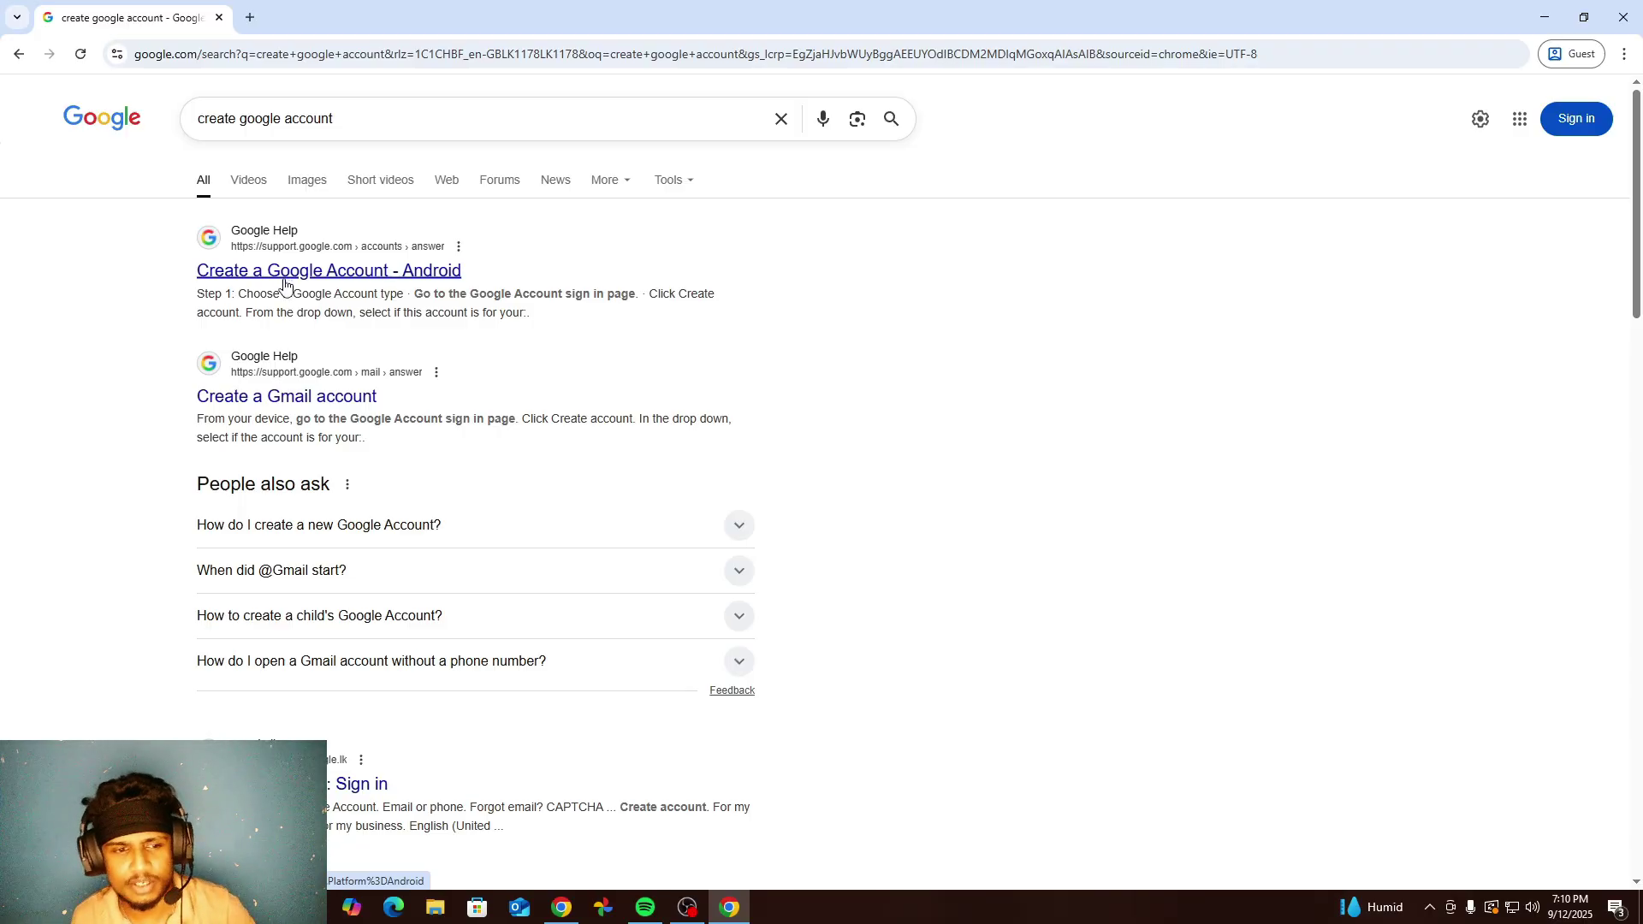
scroll(285, 285, "down", 2)
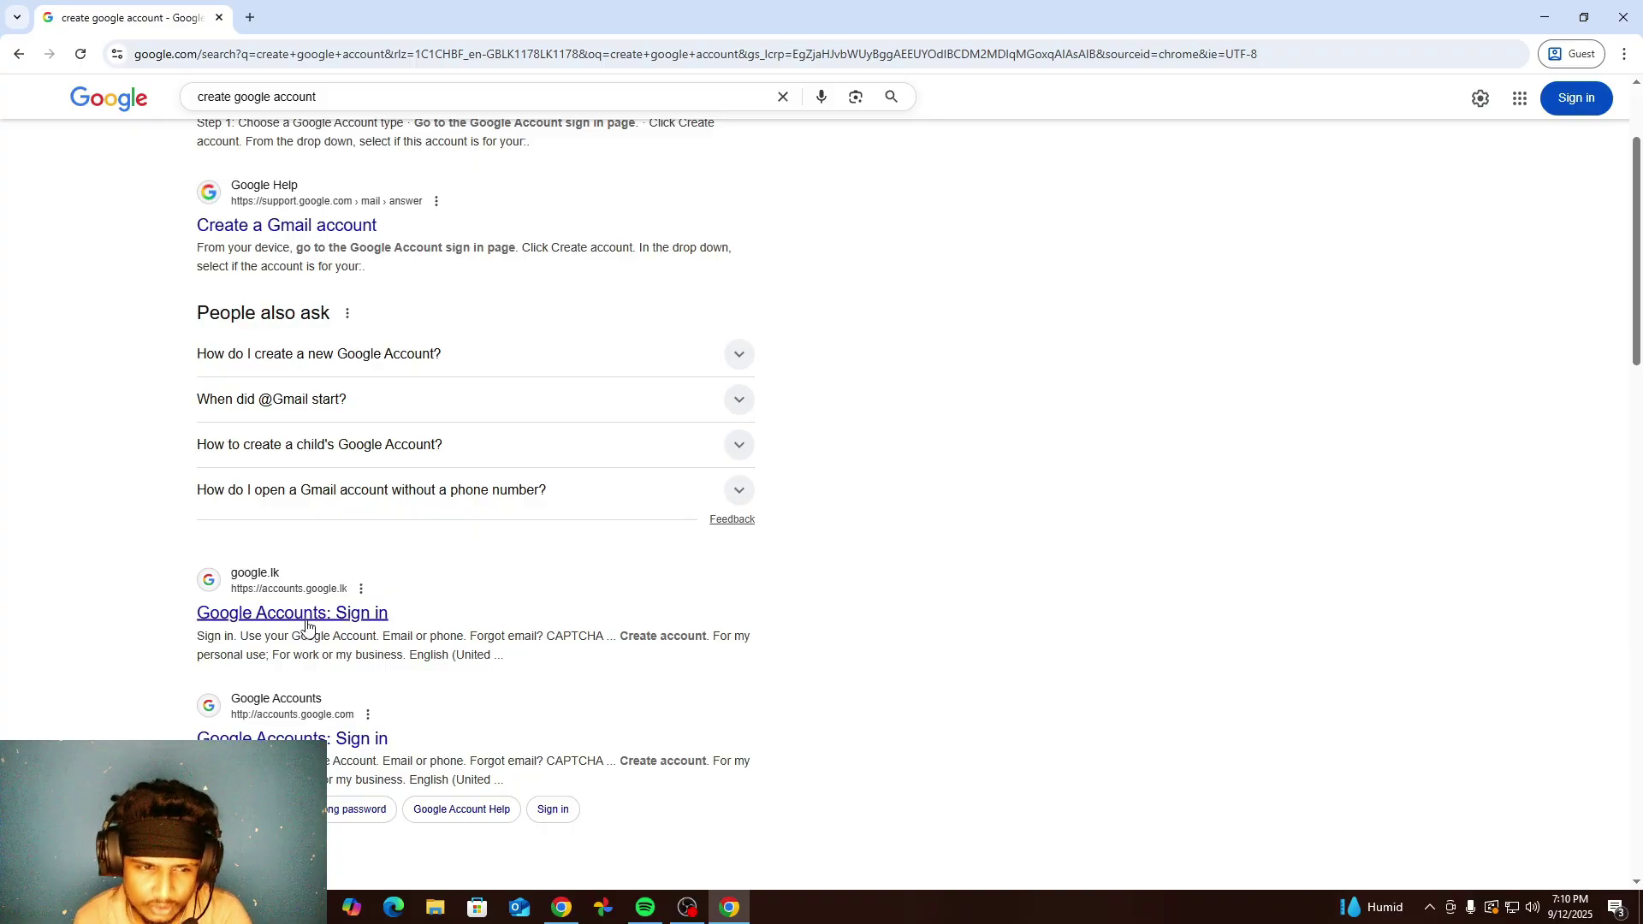
left_click(306, 614)
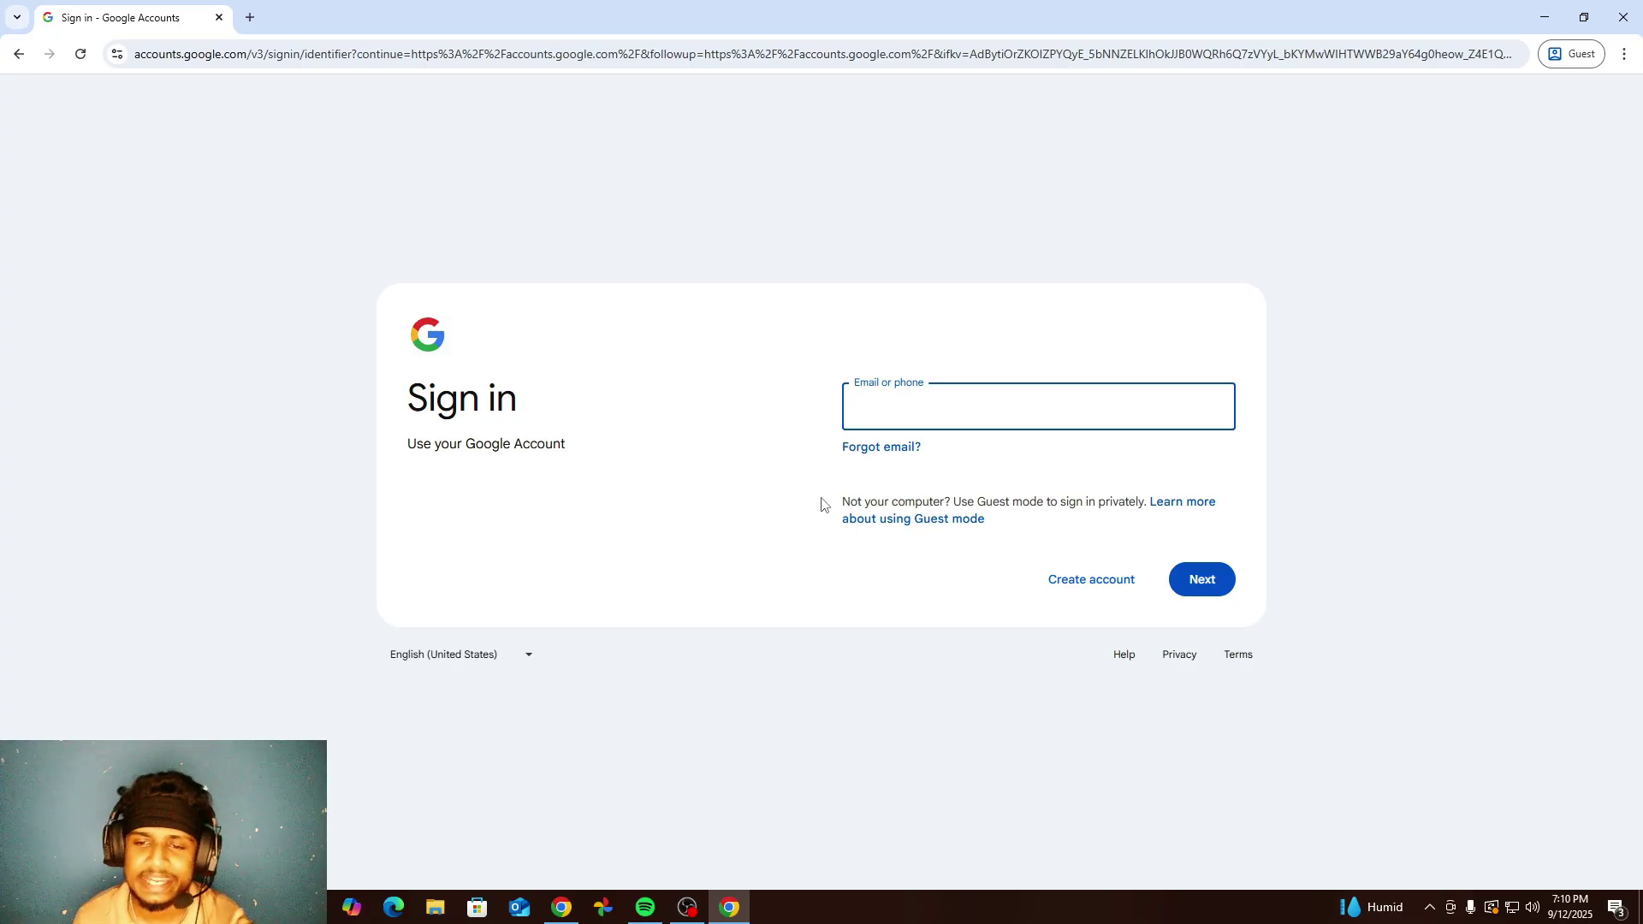
Open the 'Create account' dropdown on the Google sign-in page
left_click(1092, 588)
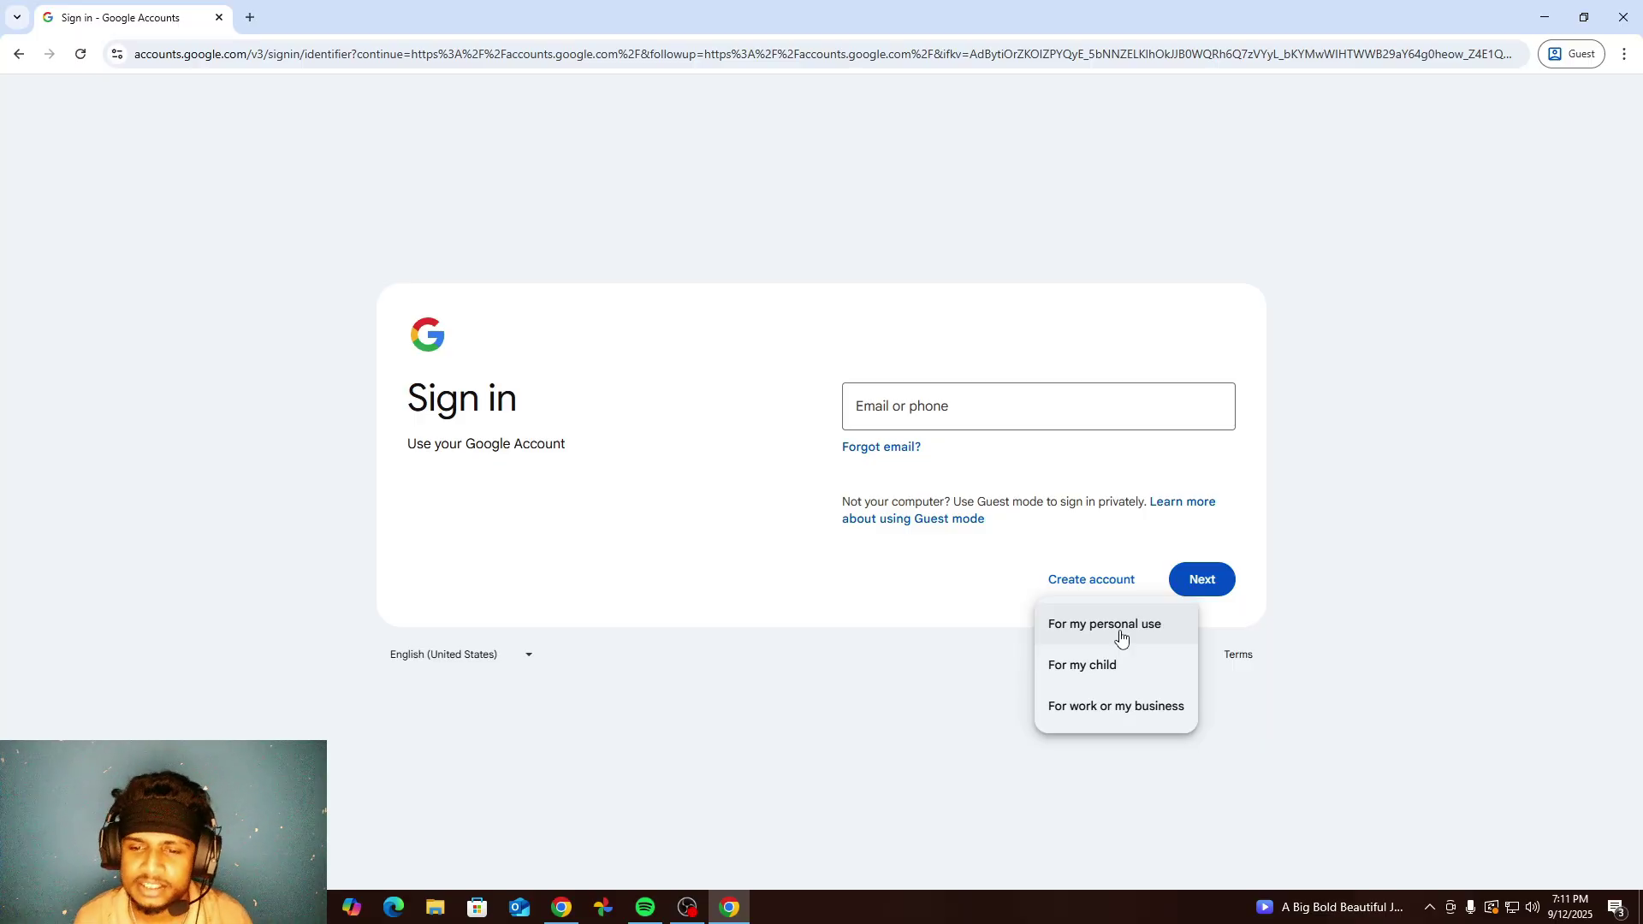
Choose 'For my personal use' as the account type and clear an accidental heading selection
left_click(1065, 631)
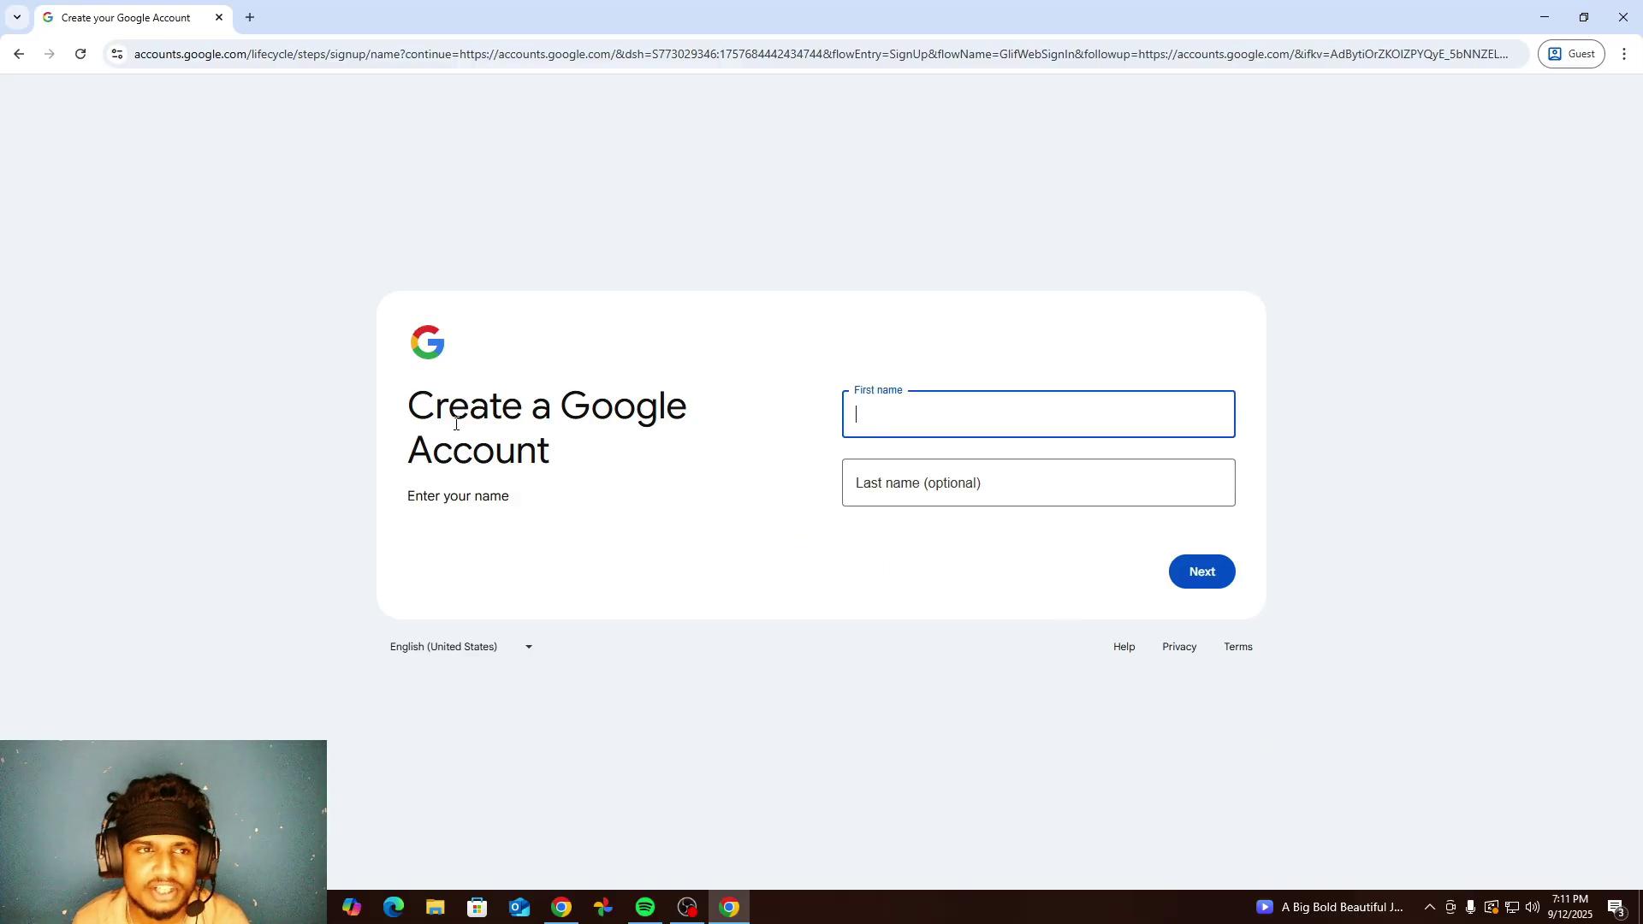
left_click(413, 407)
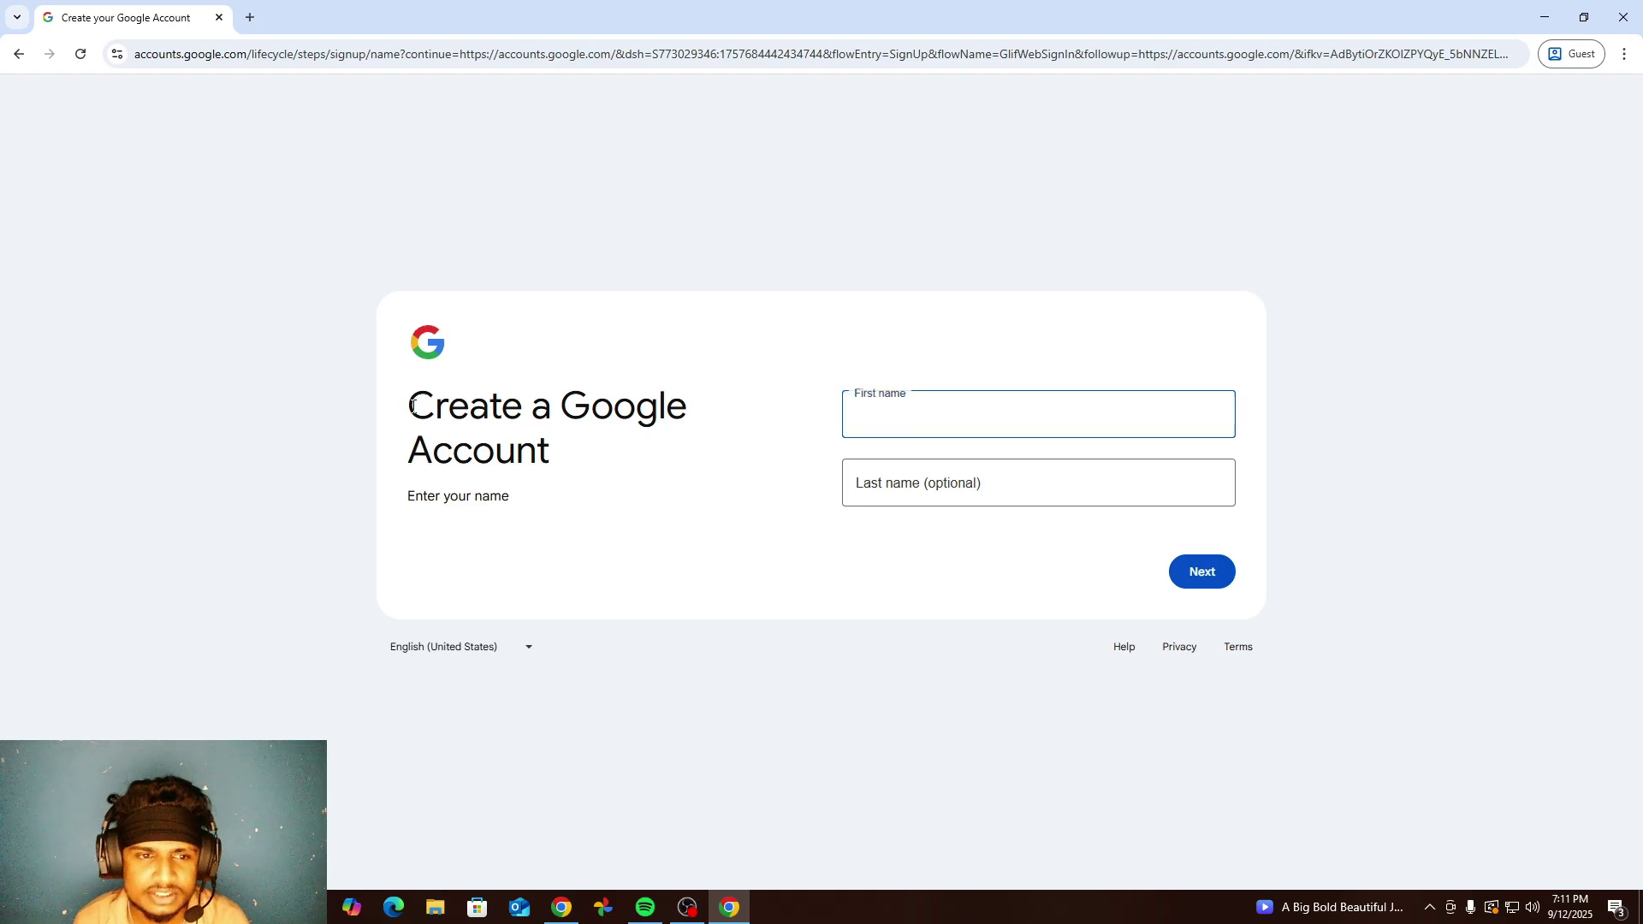
left_click_drag(412, 407, 487, 418)
left_click(476, 431)
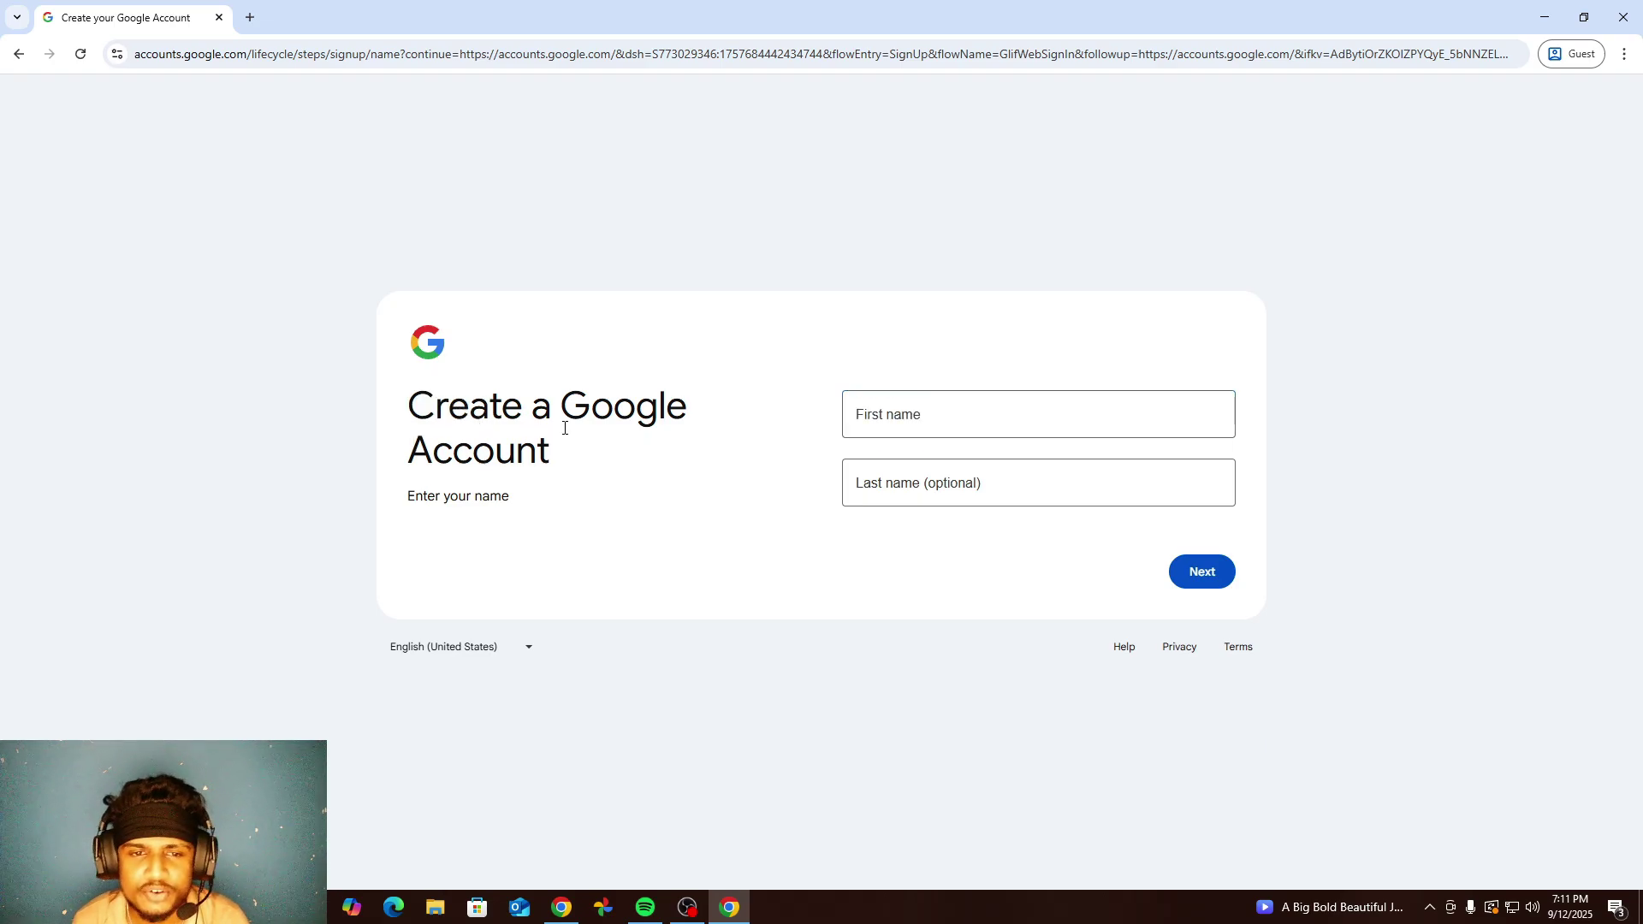
Enter the user's first and last name, capitalising the last name's first letter
left_click(895, 428)
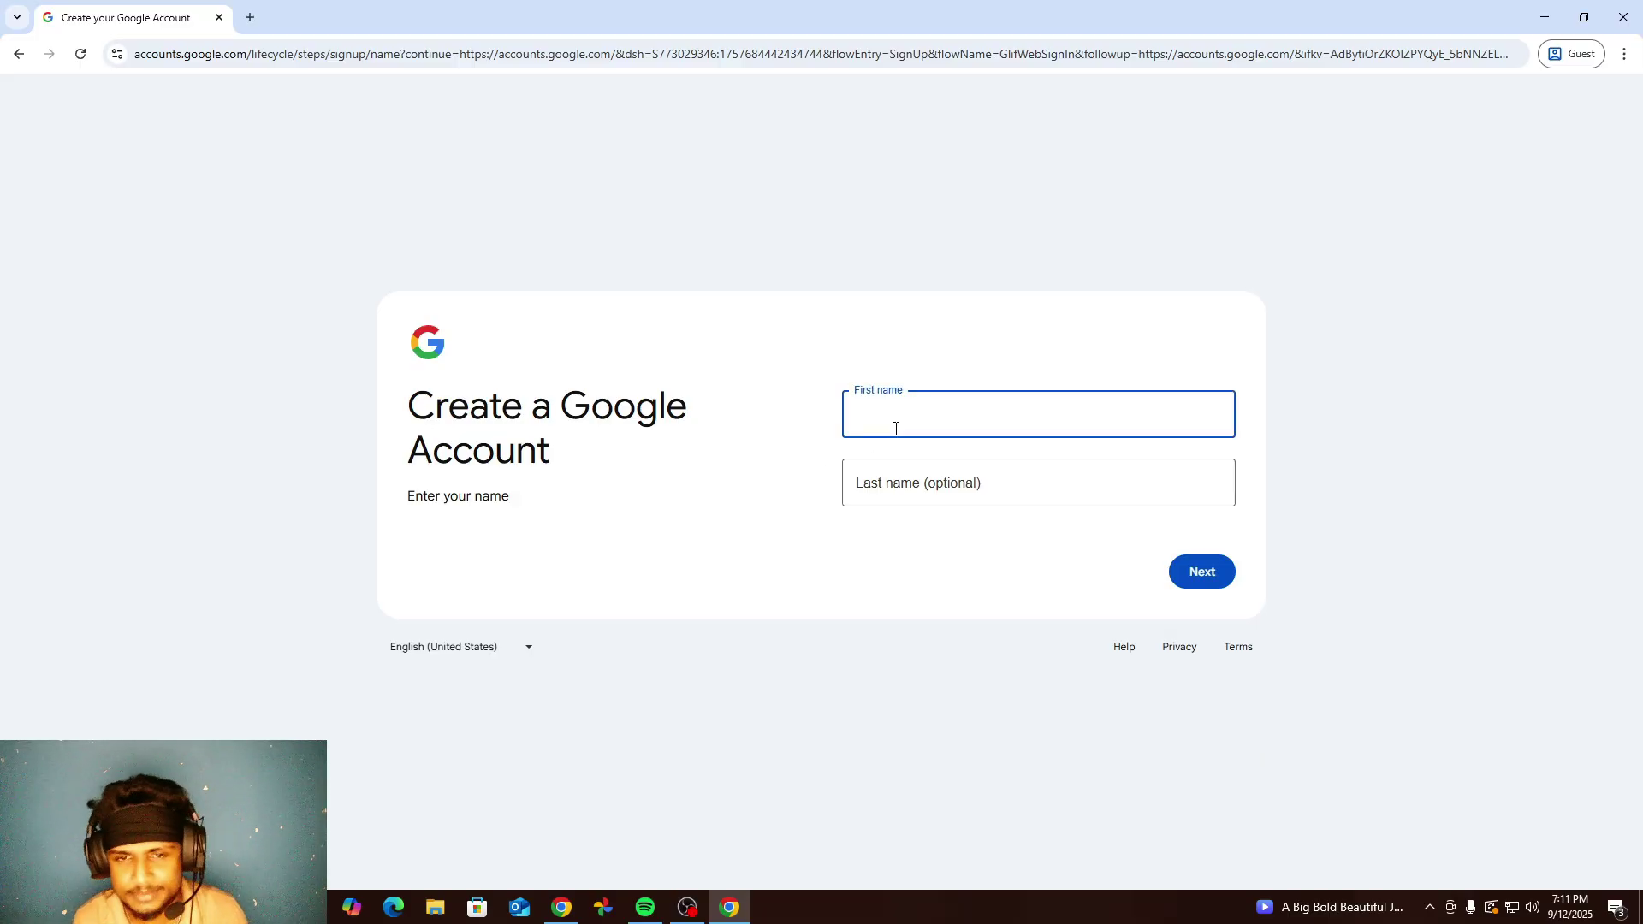
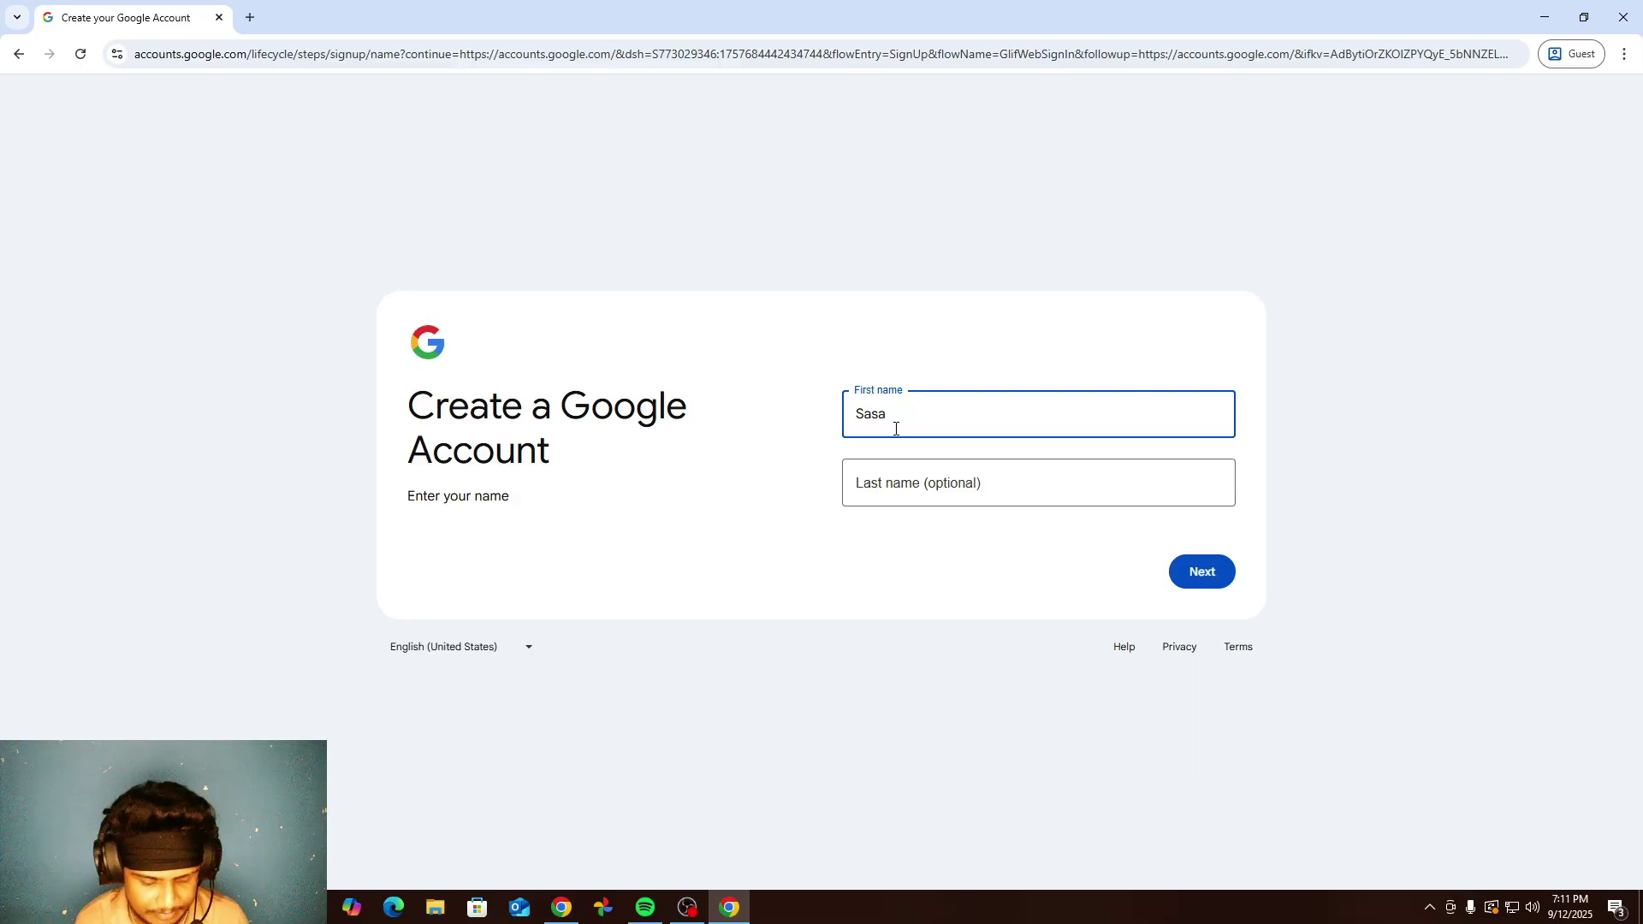
left_click(914, 489)
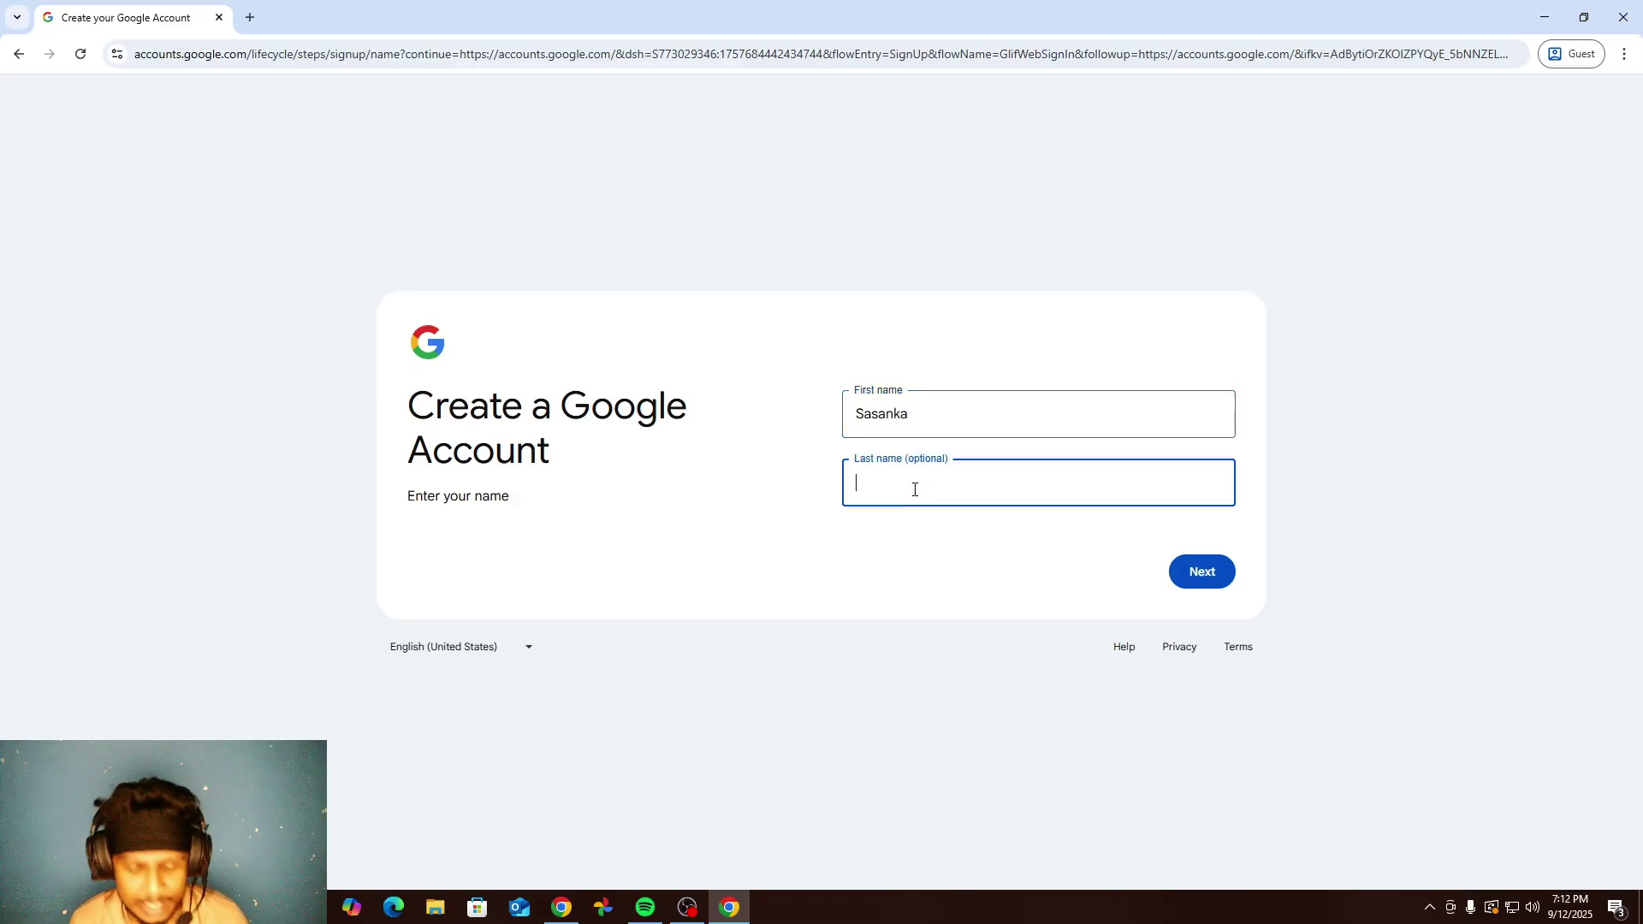
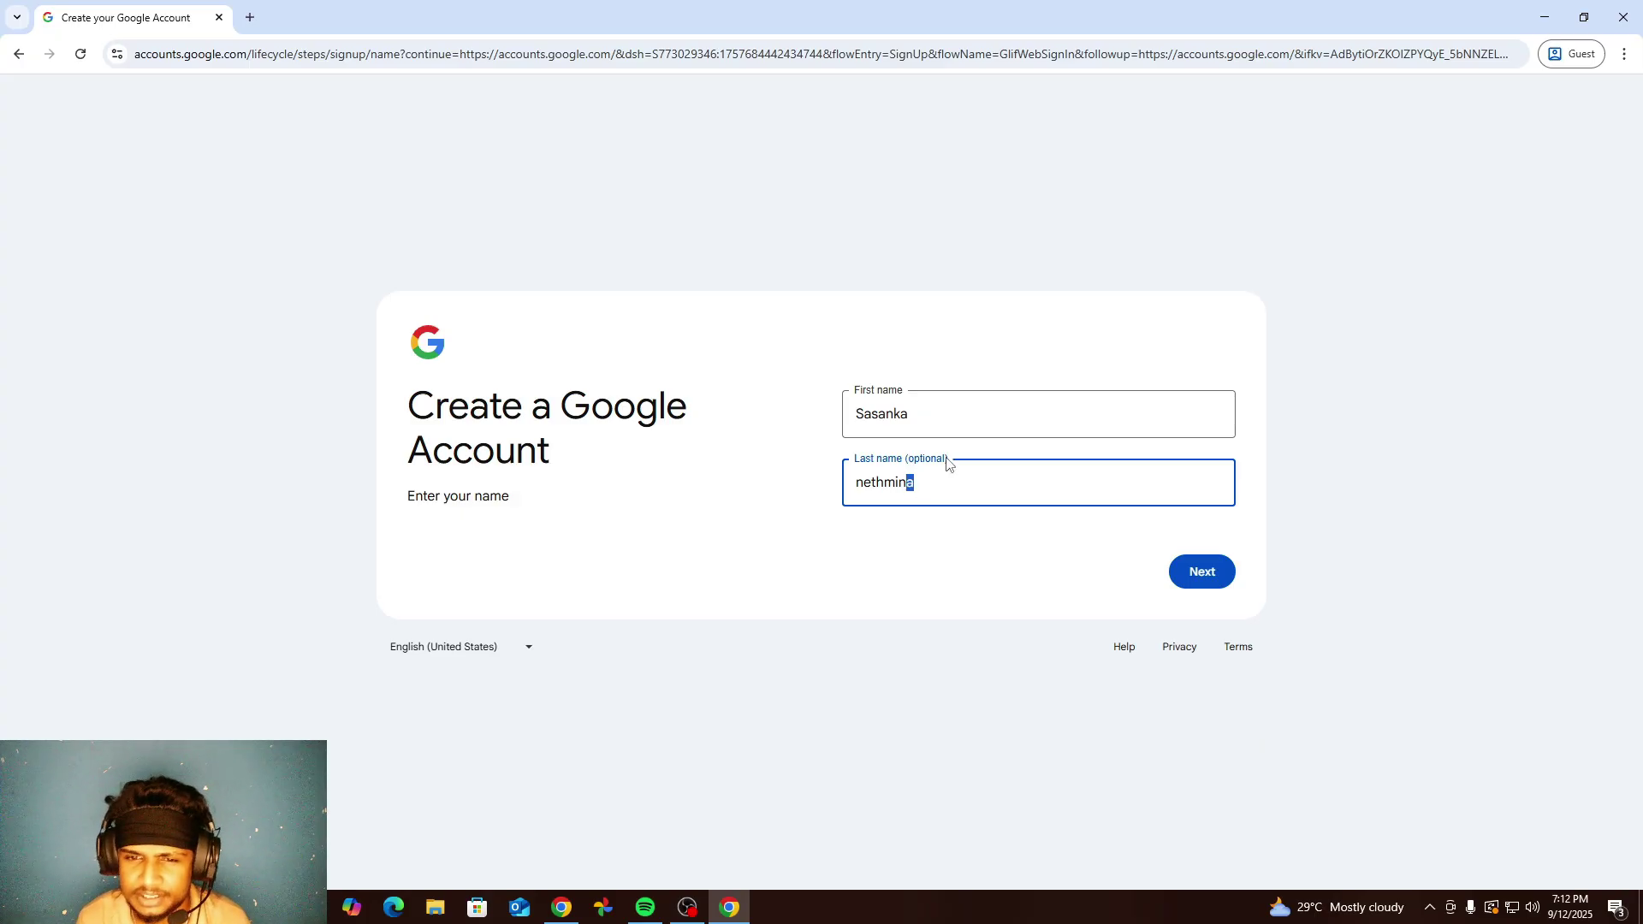
left_click_drag(866, 490, 824, 485)
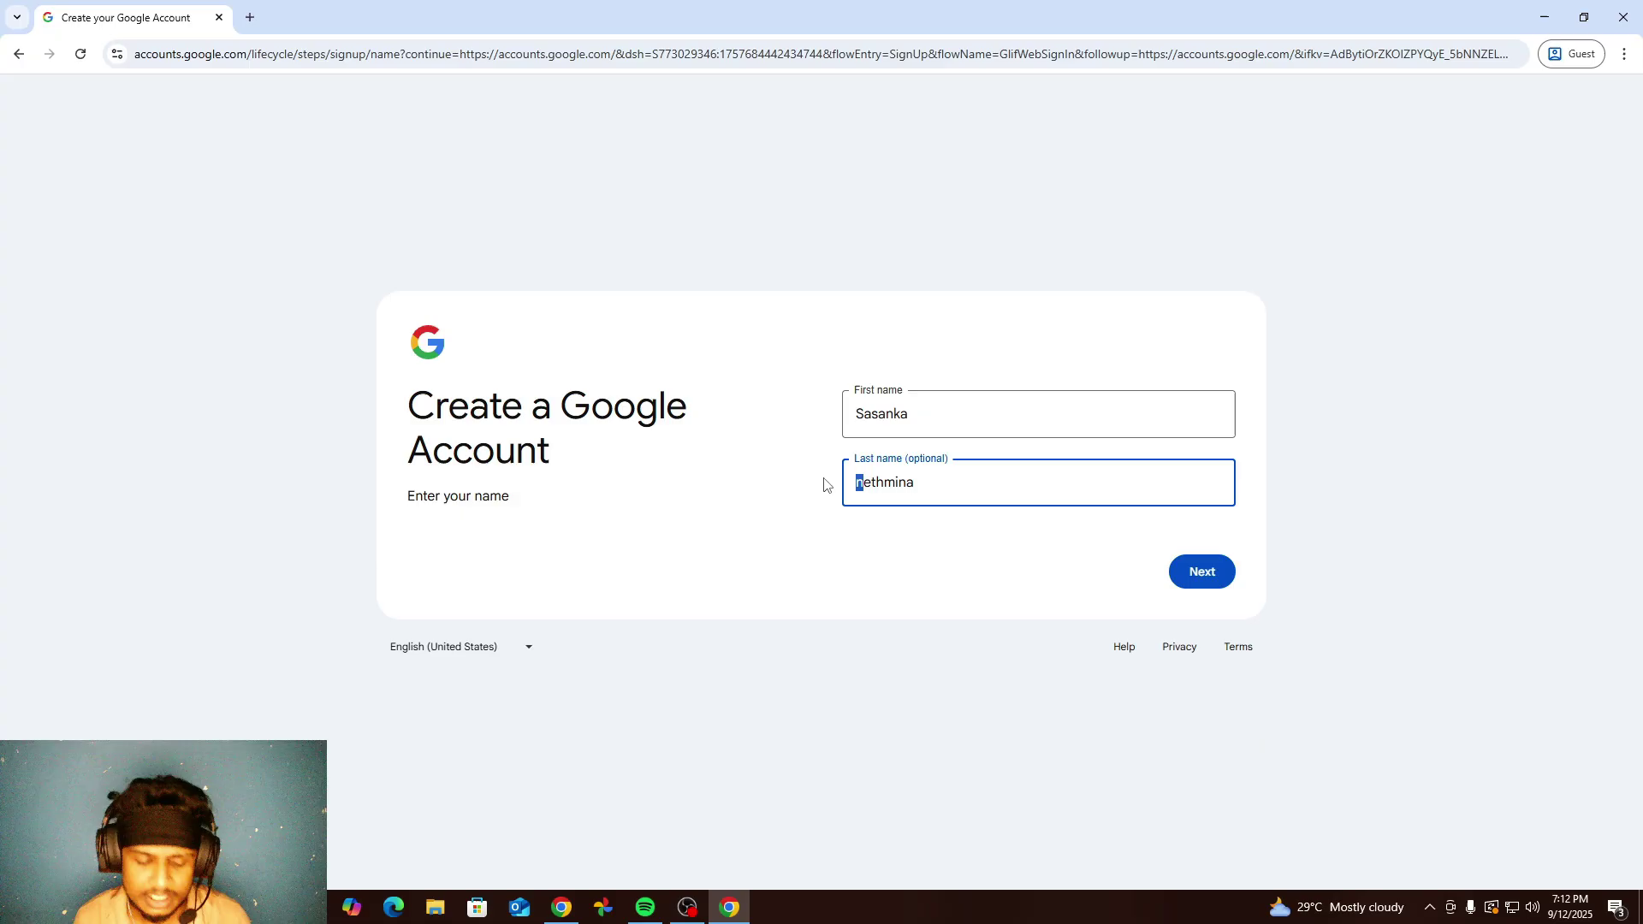
type("N")
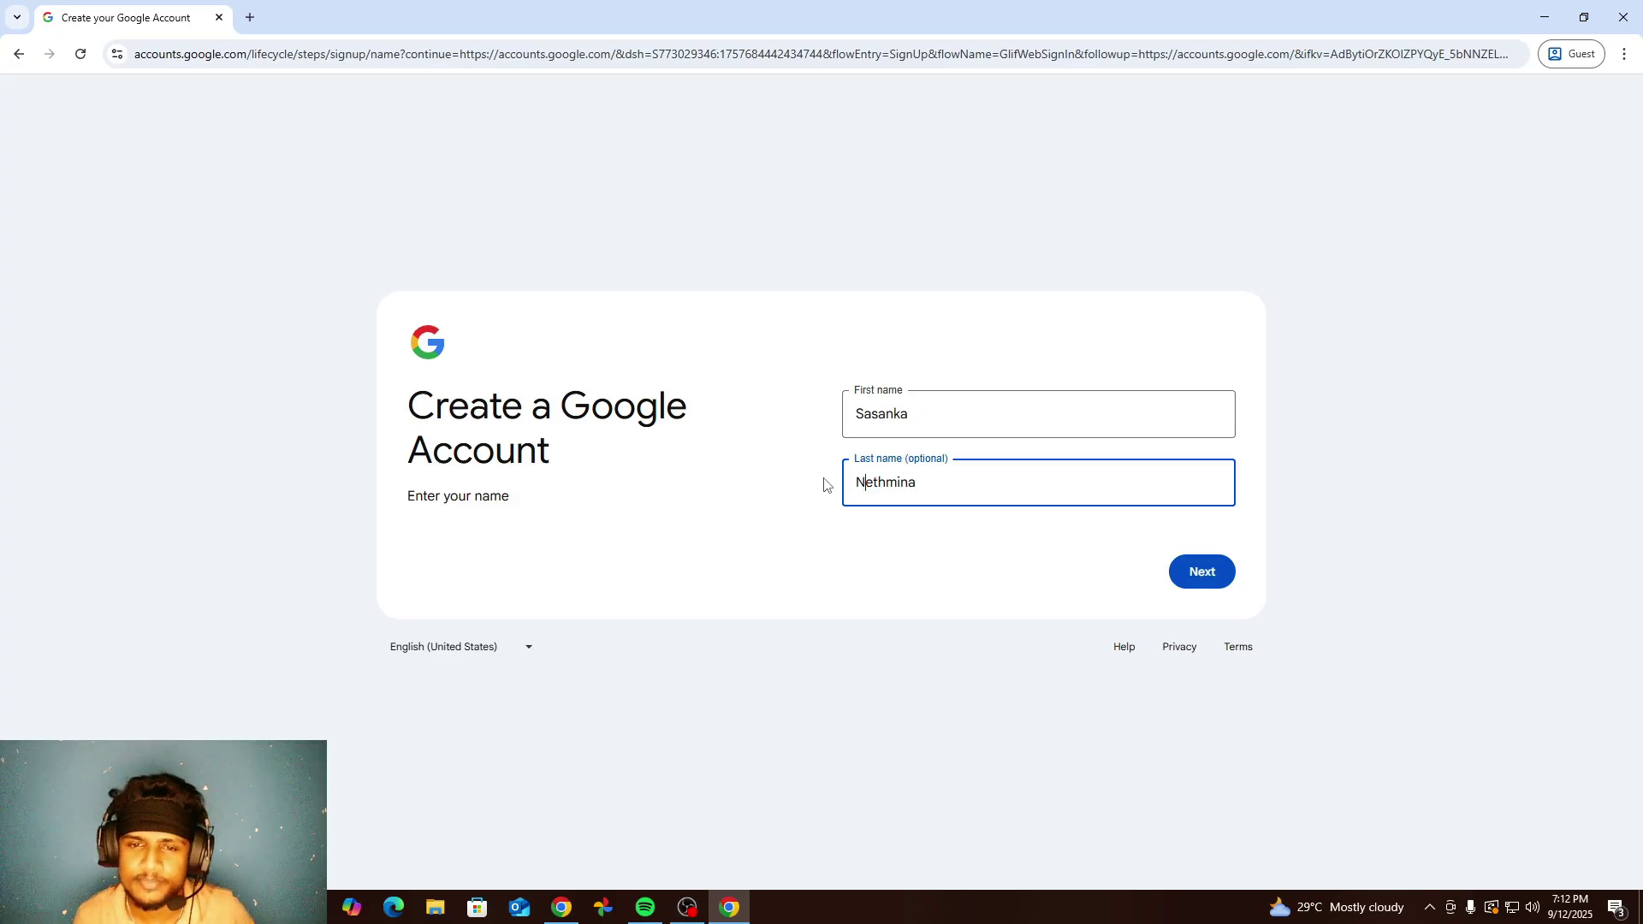
Continue to the Basic information page and set the gender to Male
left_click(1206, 577)
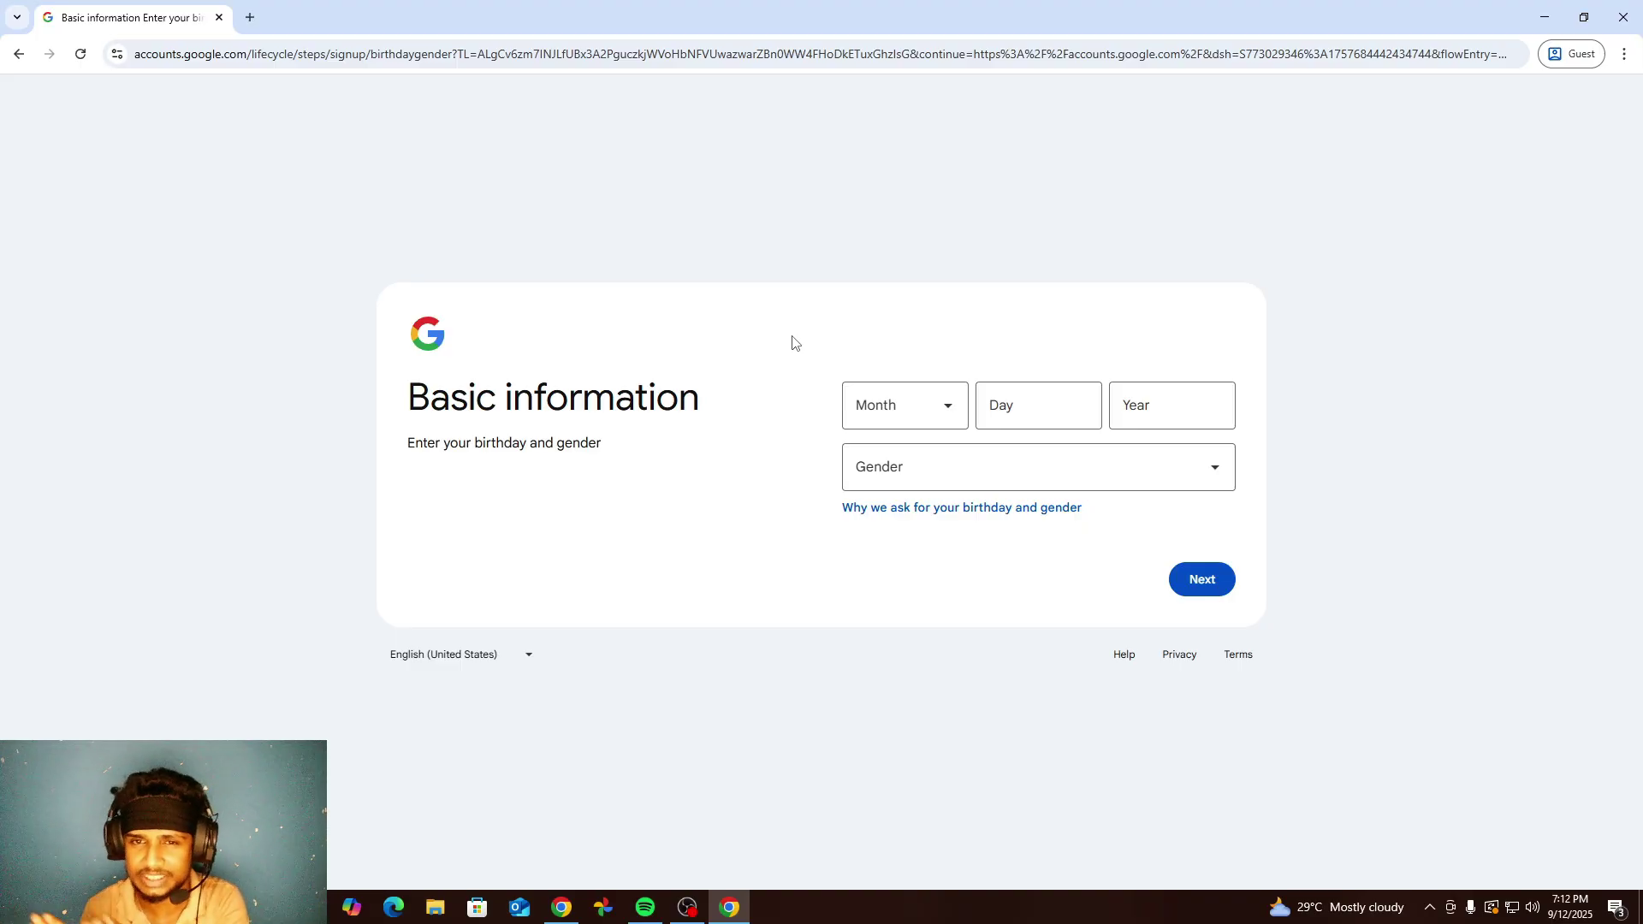
left_click(890, 473)
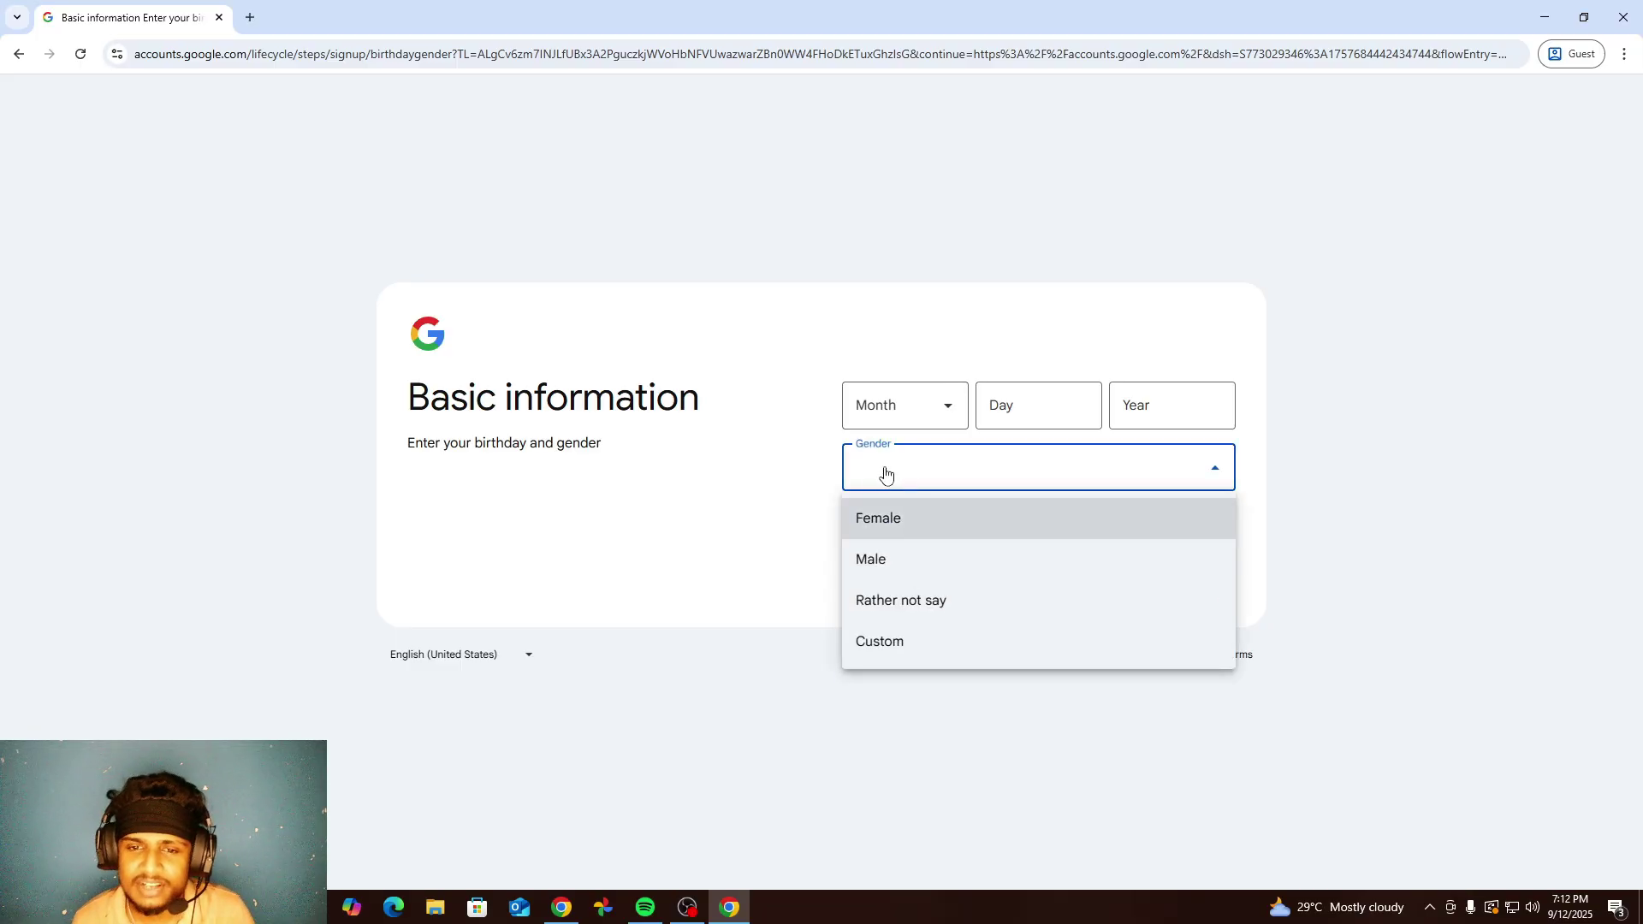
left_click(924, 577)
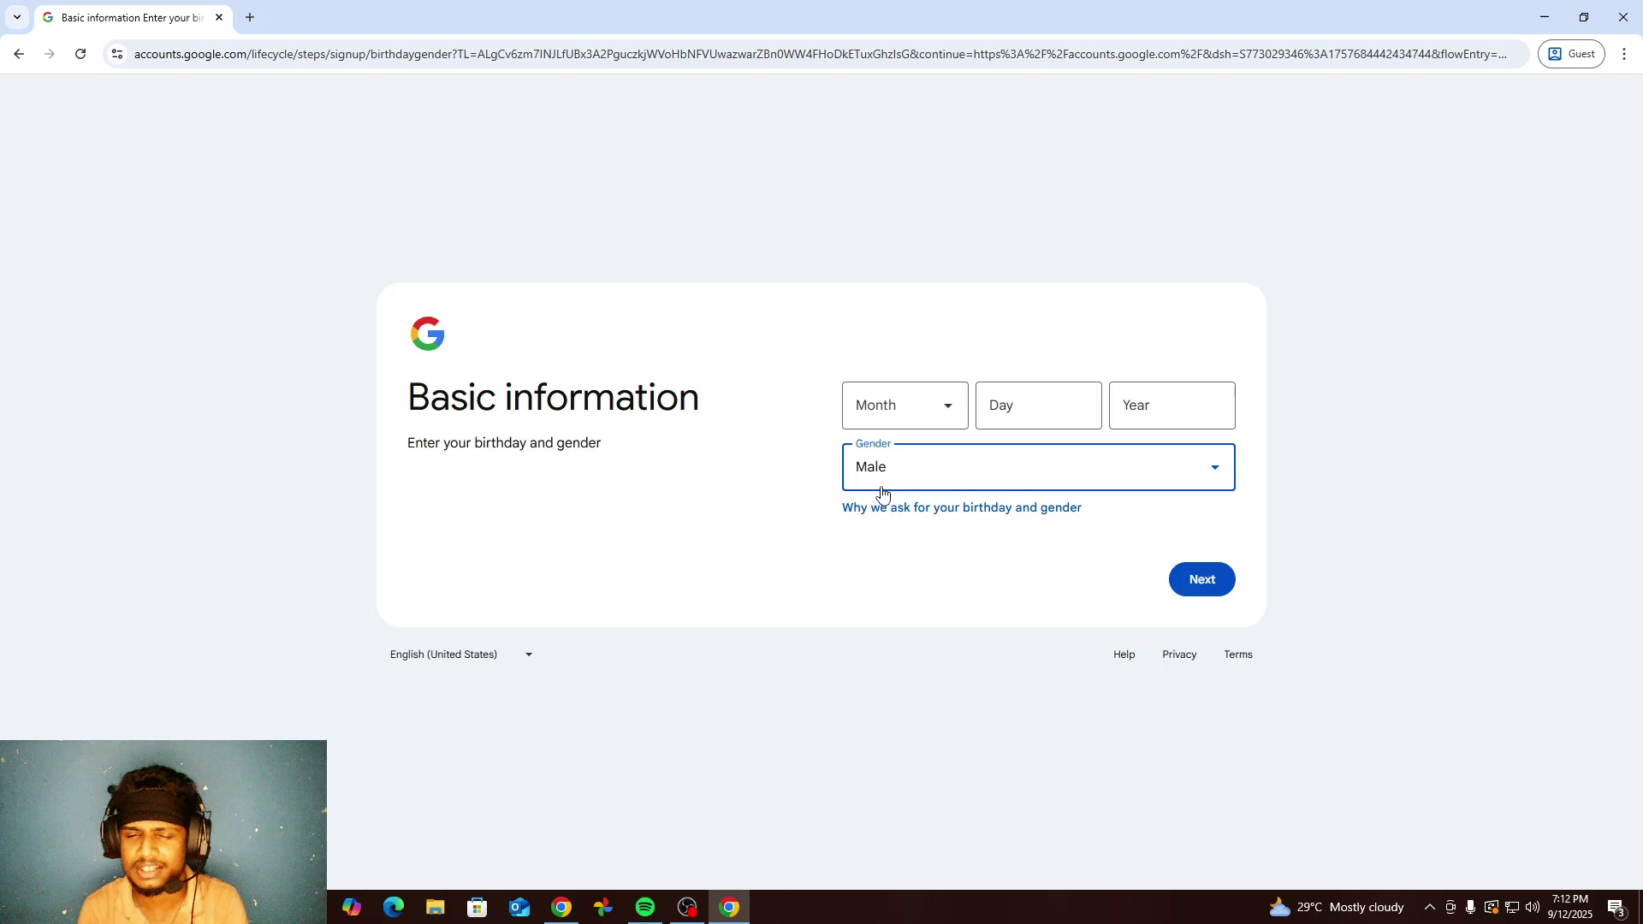
Open the 'Why we ask for your birthday and gender' explanation and highlight passages while reading
right_click(891, 513)
left_click(869, 517)
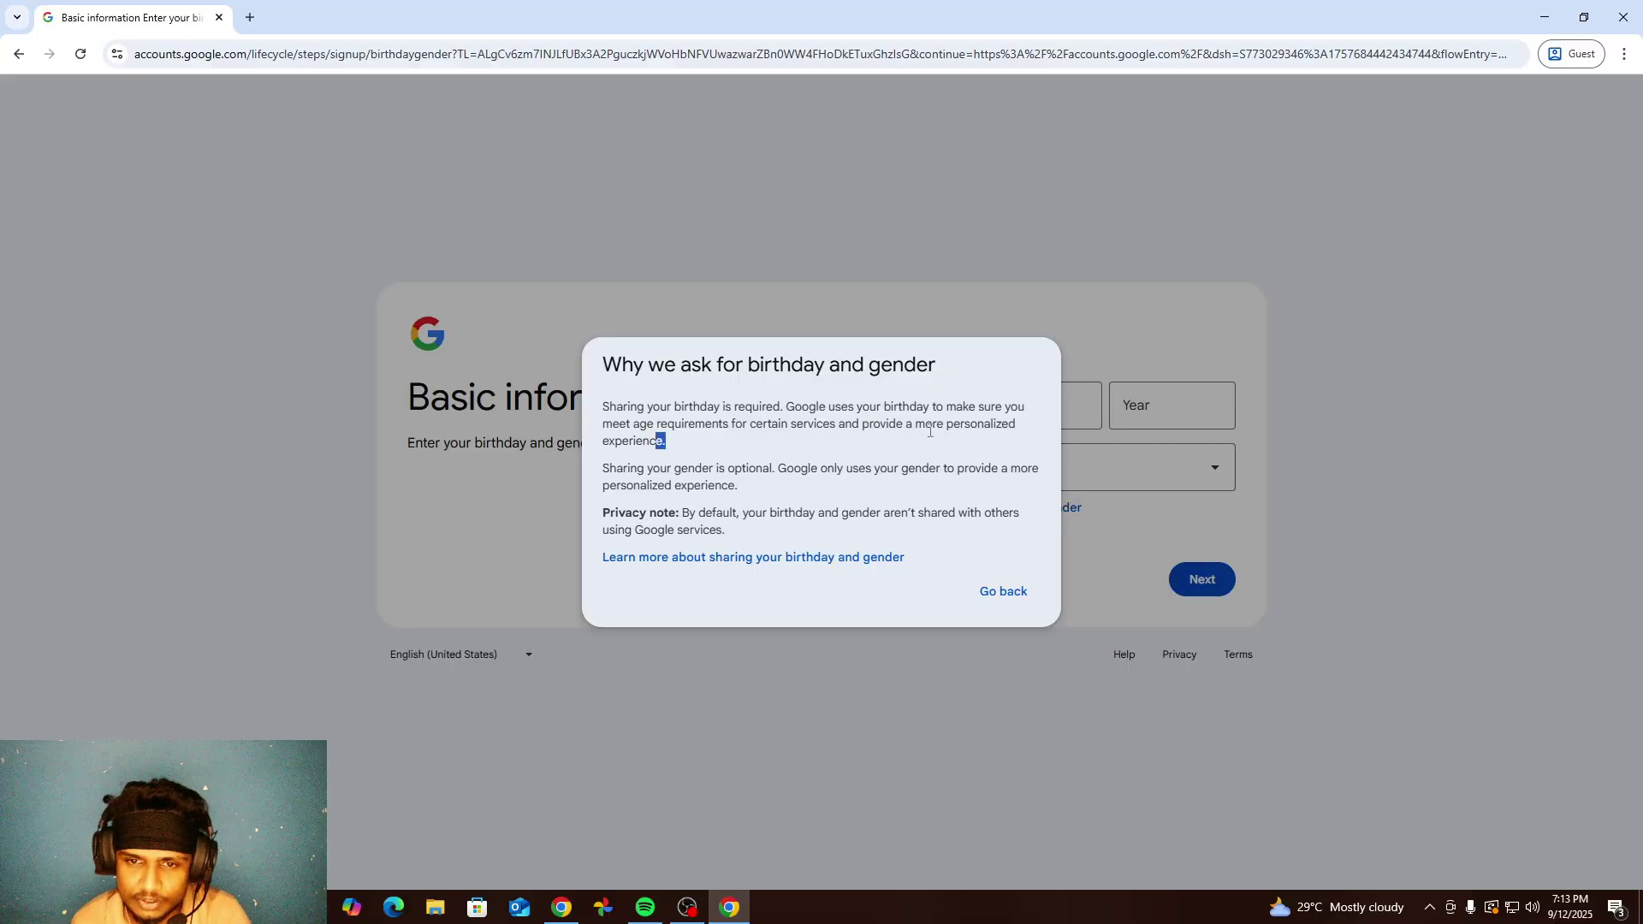
left_click_drag(943, 422, 968, 433)
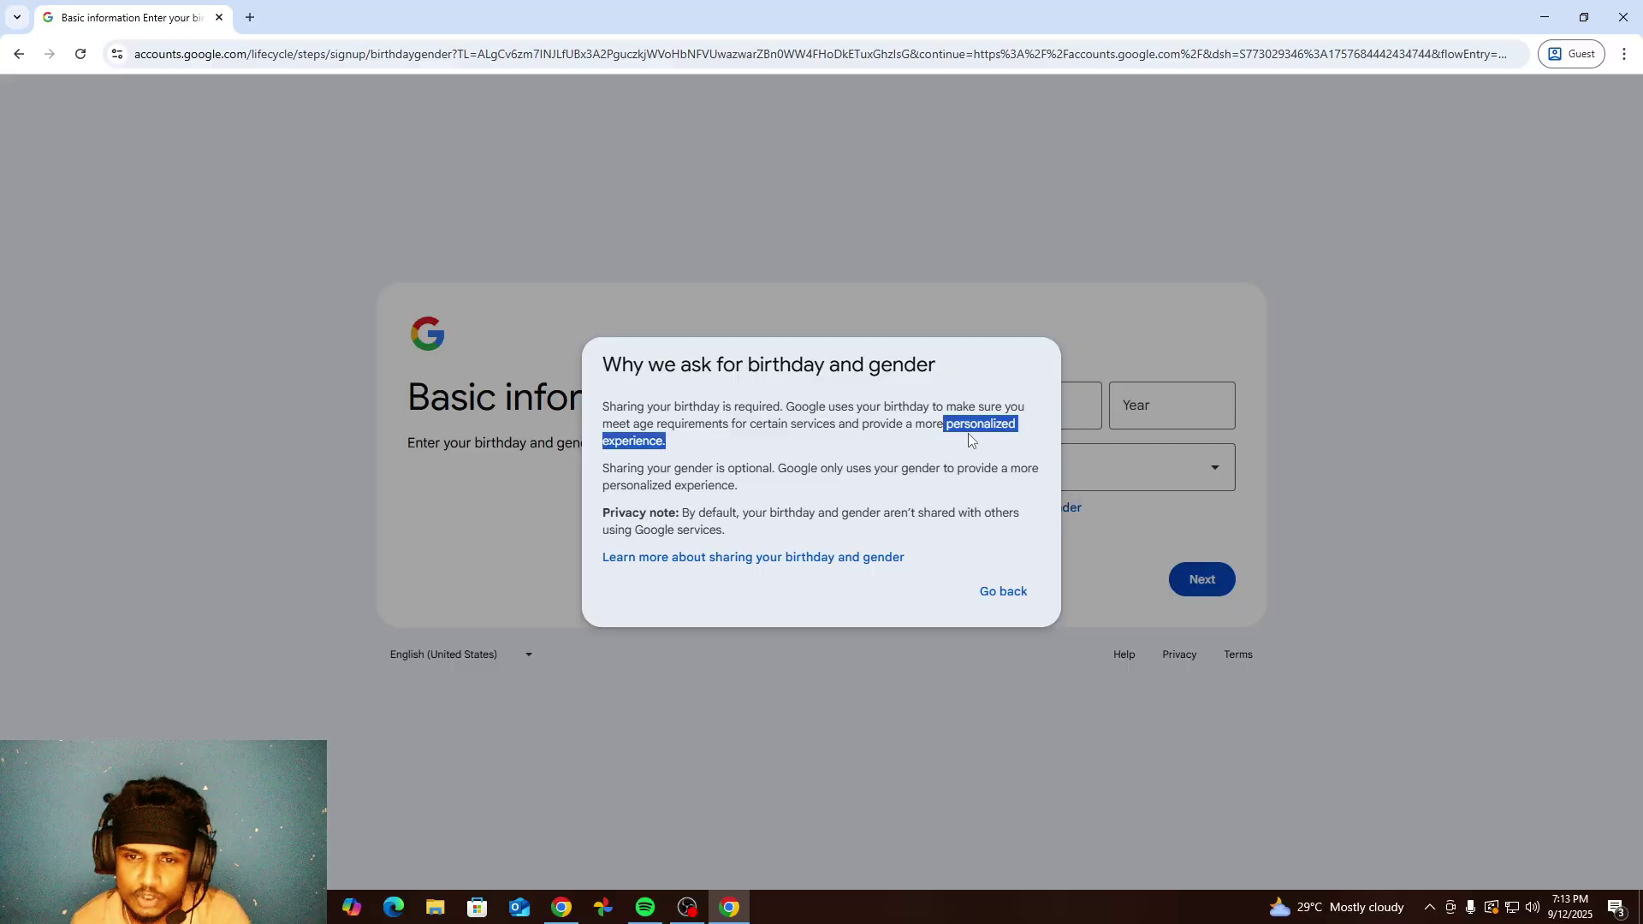
left_click(745, 461)
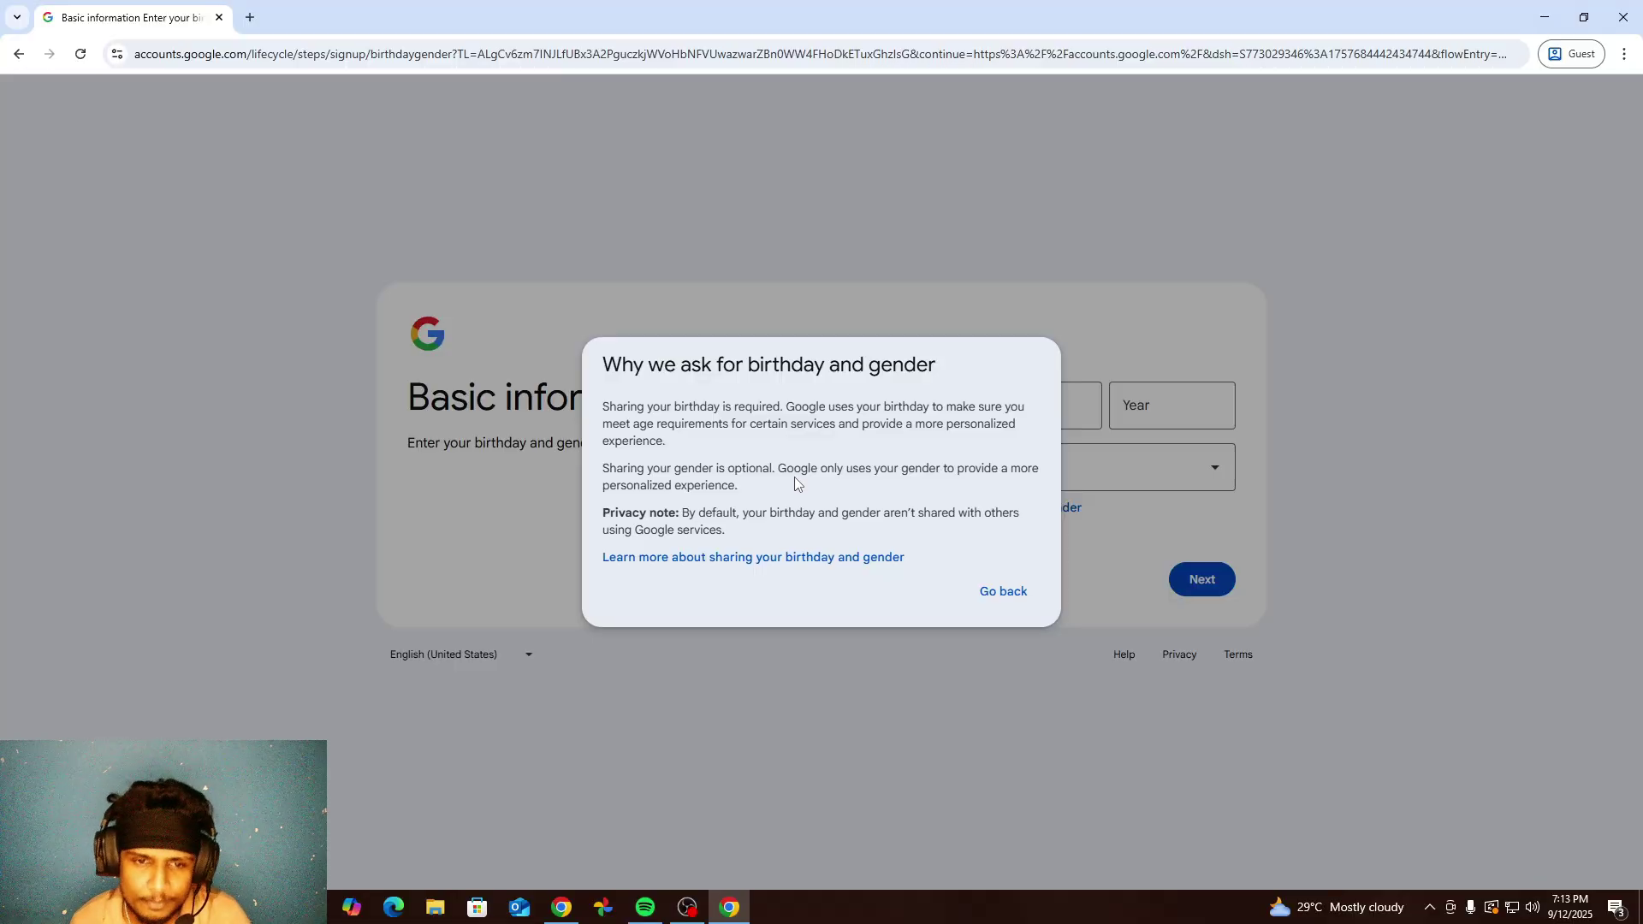
left_click_drag(604, 487, 752, 496)
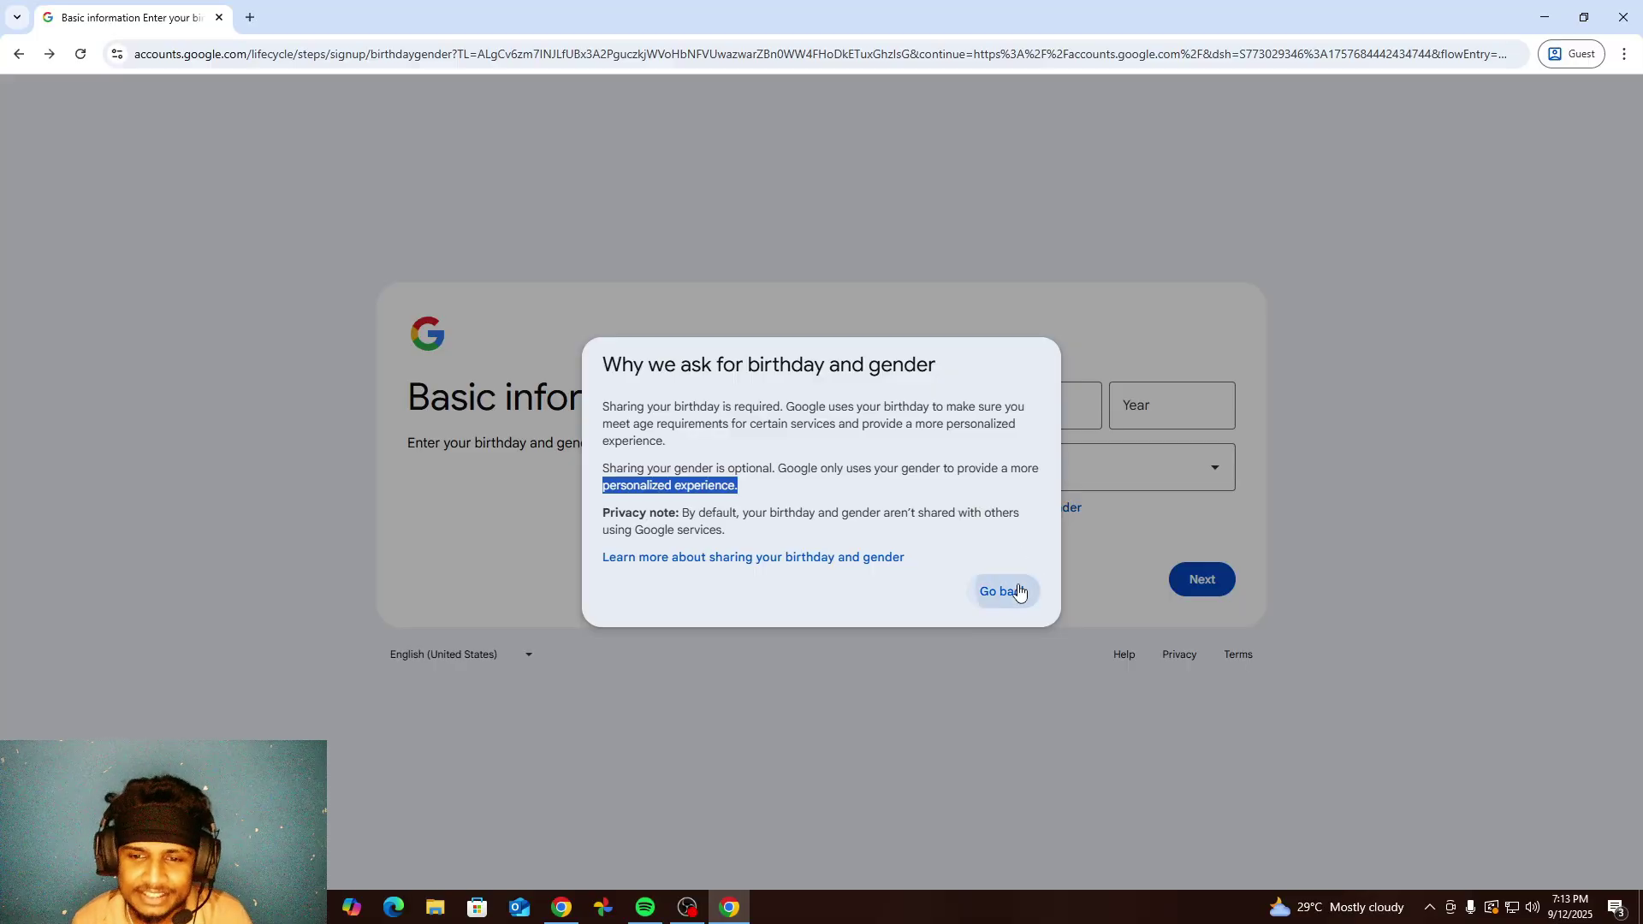
Close the explanation and set the birthday to July 09 2002
left_click(1015, 590)
left_click(903, 406)
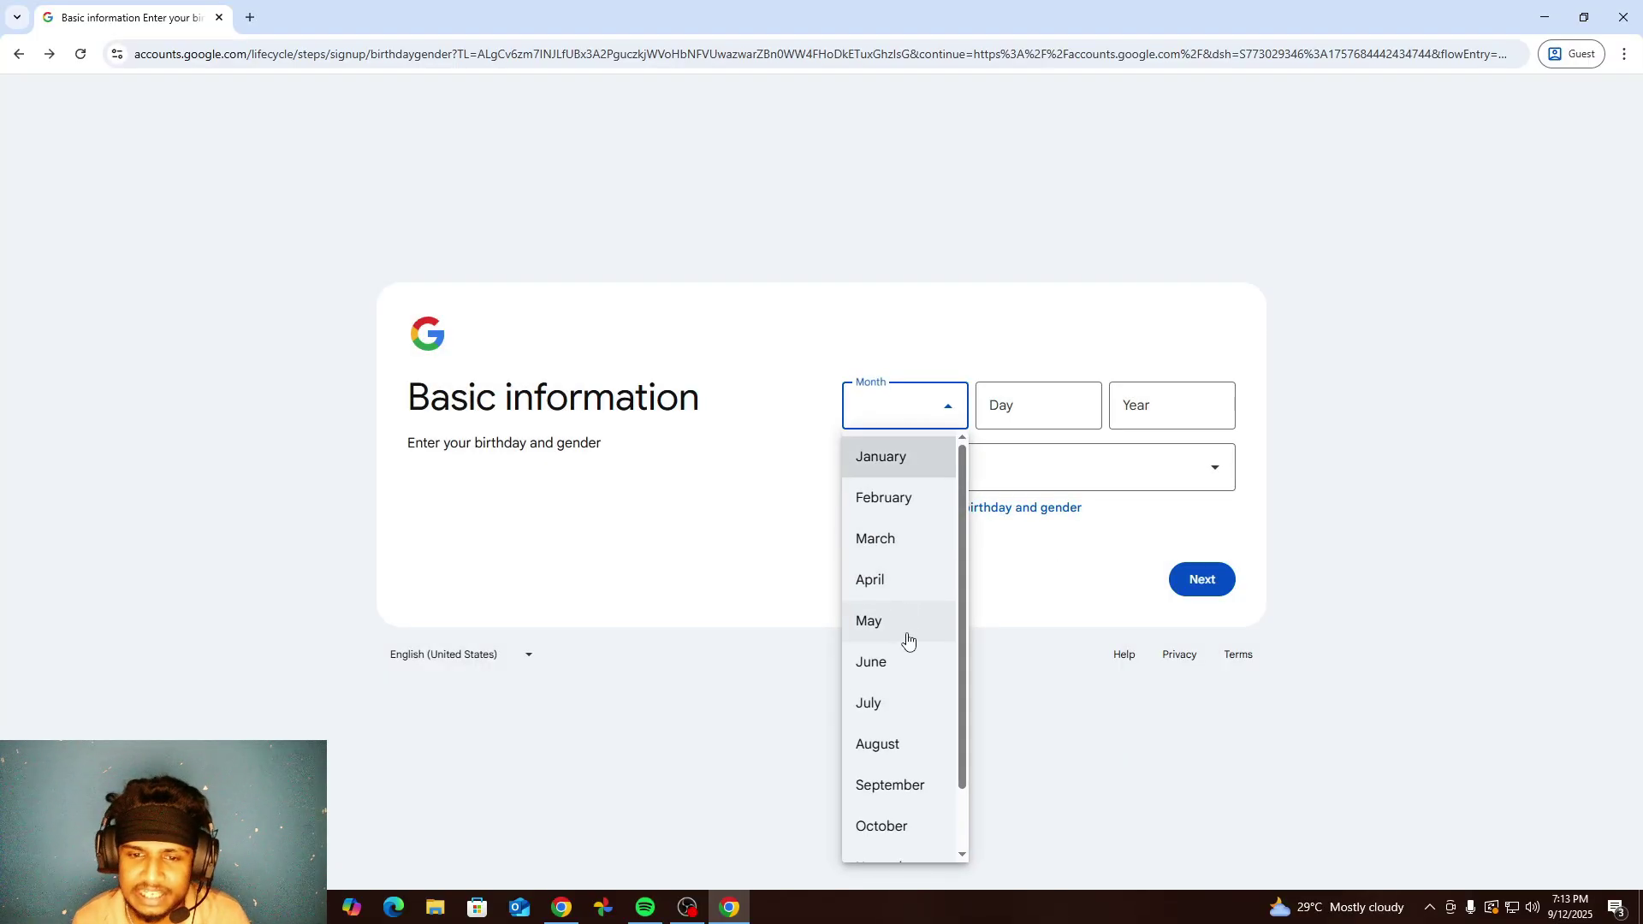
left_click(909, 708)
left_click(1021, 405)
type("09")
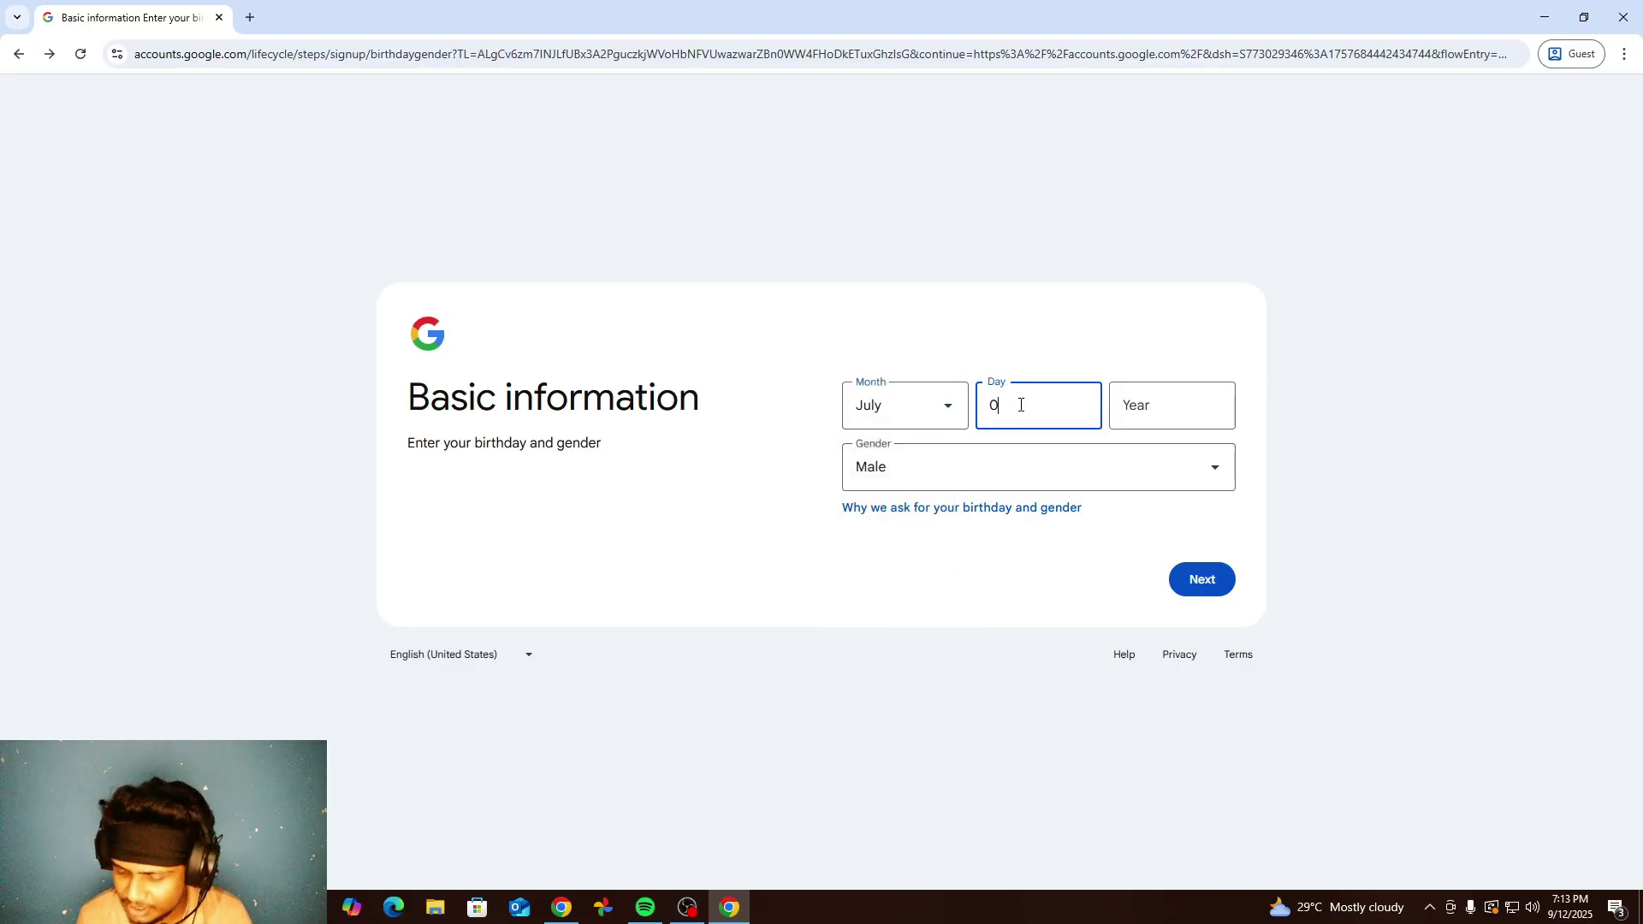
left_click(1134, 394)
type("2002")
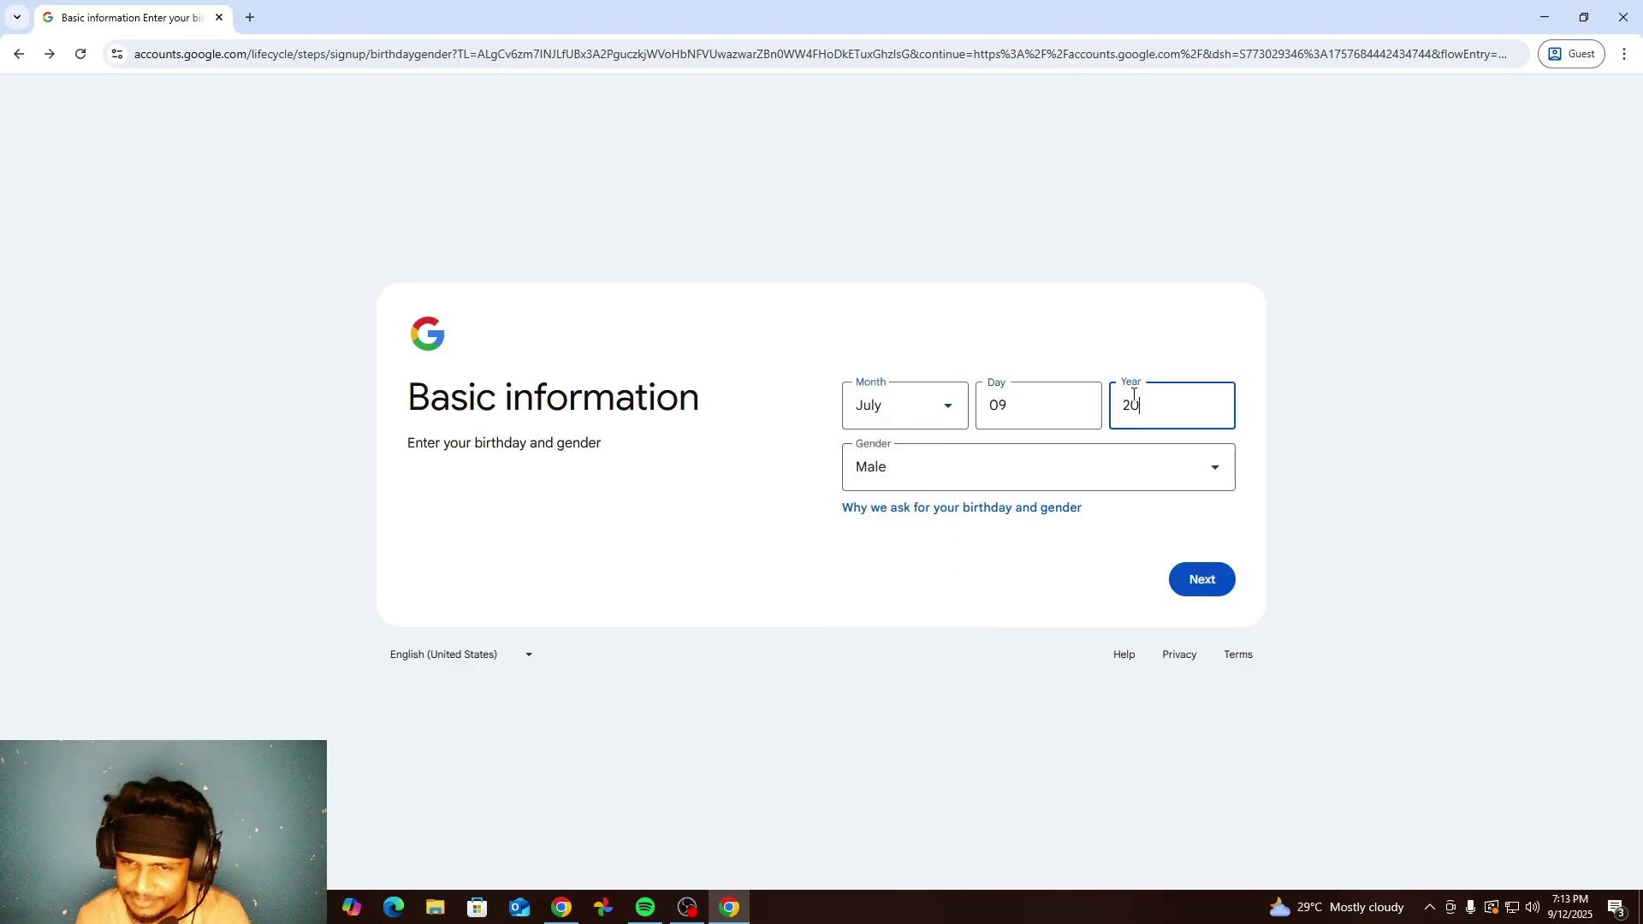
Cycle the gender through Rather not say, Male and Female
left_click(1027, 467)
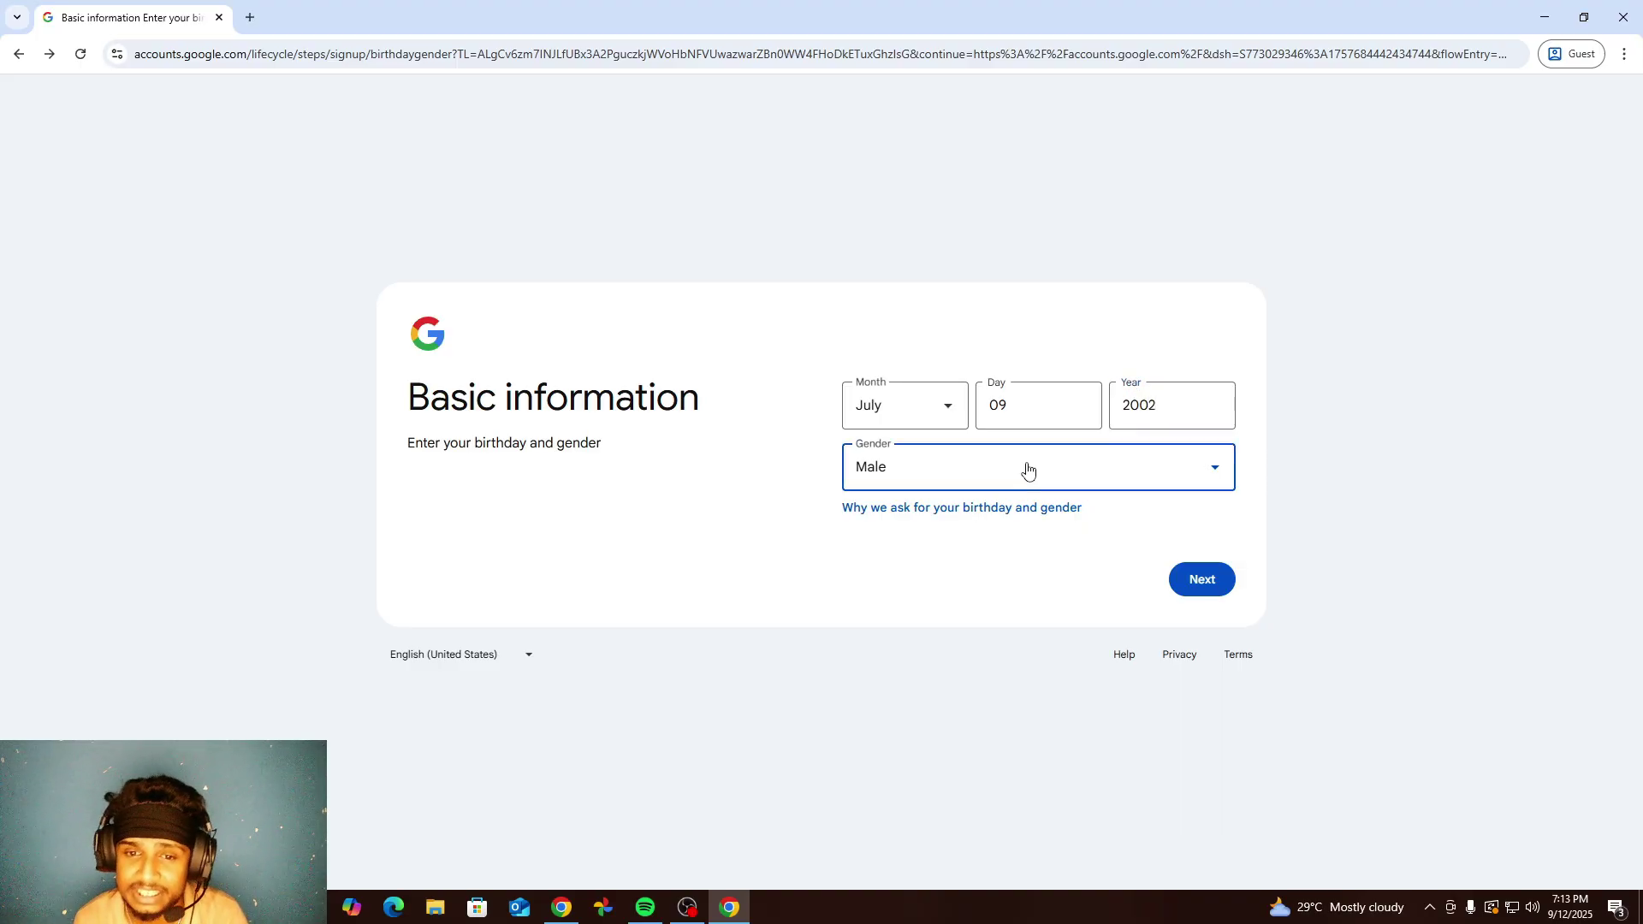
left_click(947, 603)
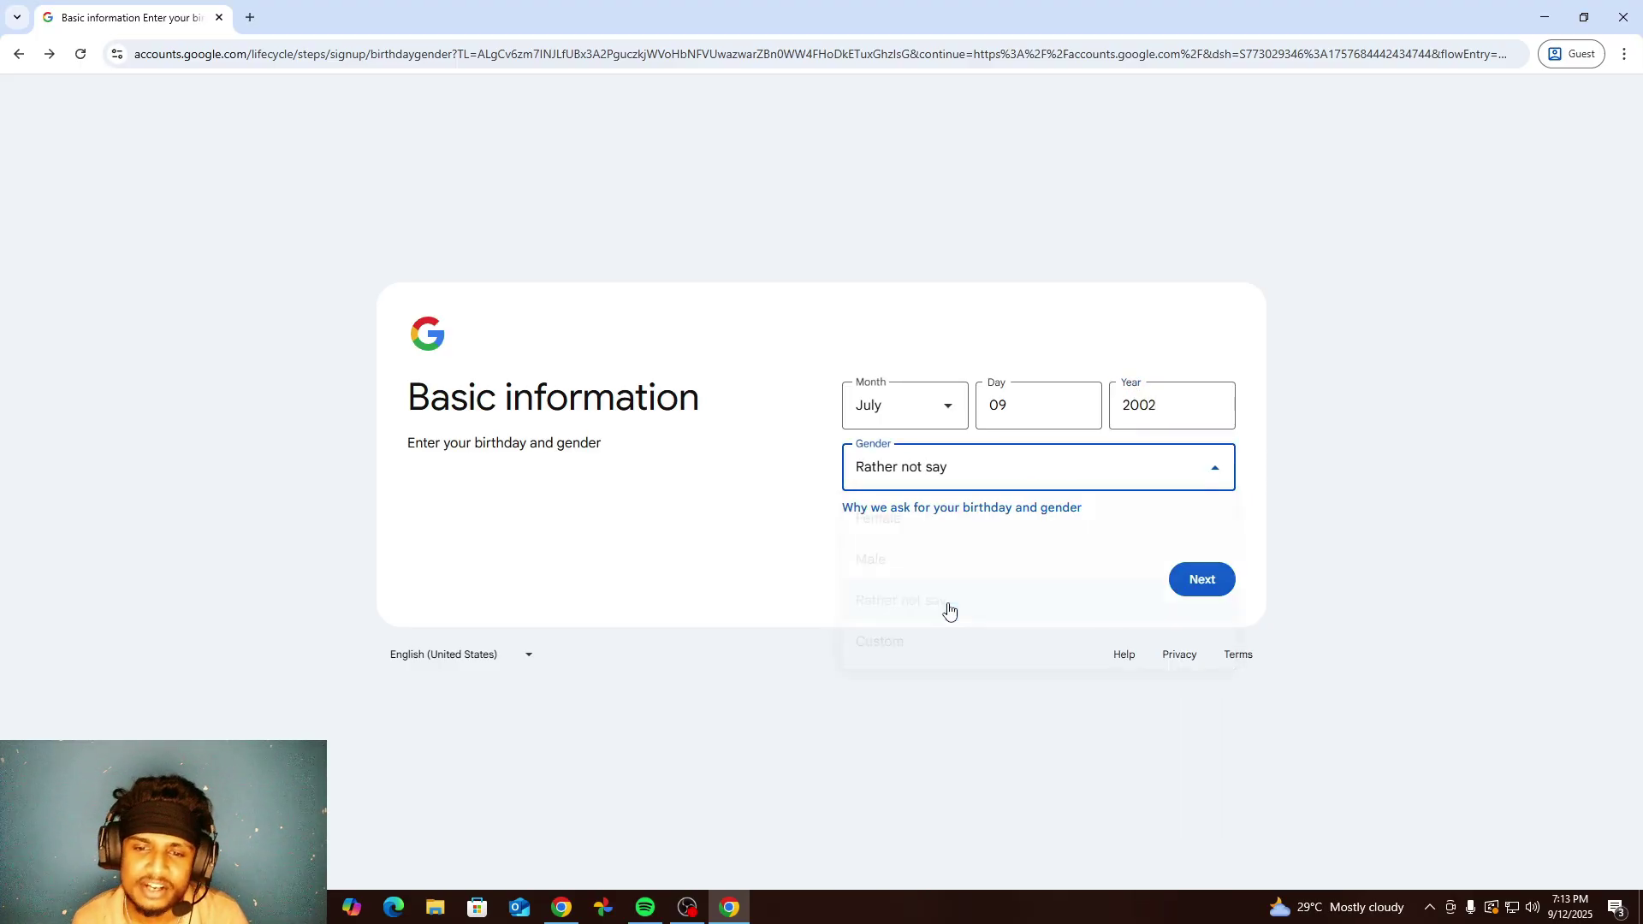
left_click(946, 480)
left_click(918, 561)
left_click(928, 480)
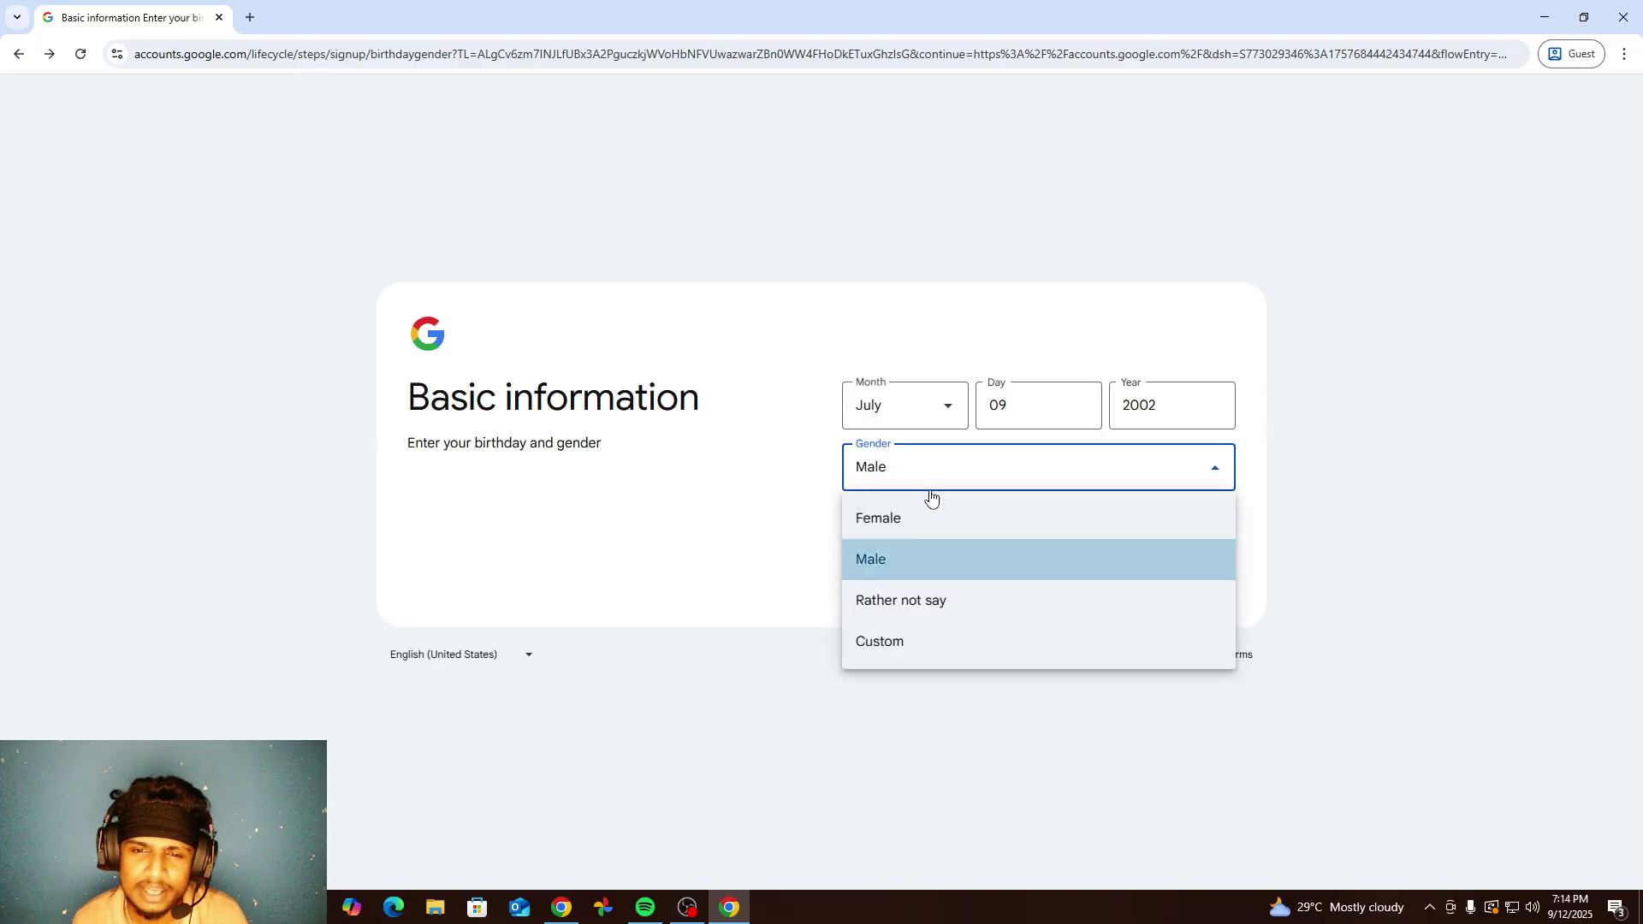
left_click(931, 512)
left_click(932, 467)
Try the Custom gender and its pronoun list, then set gender back to Male and continue
left_click(923, 640)
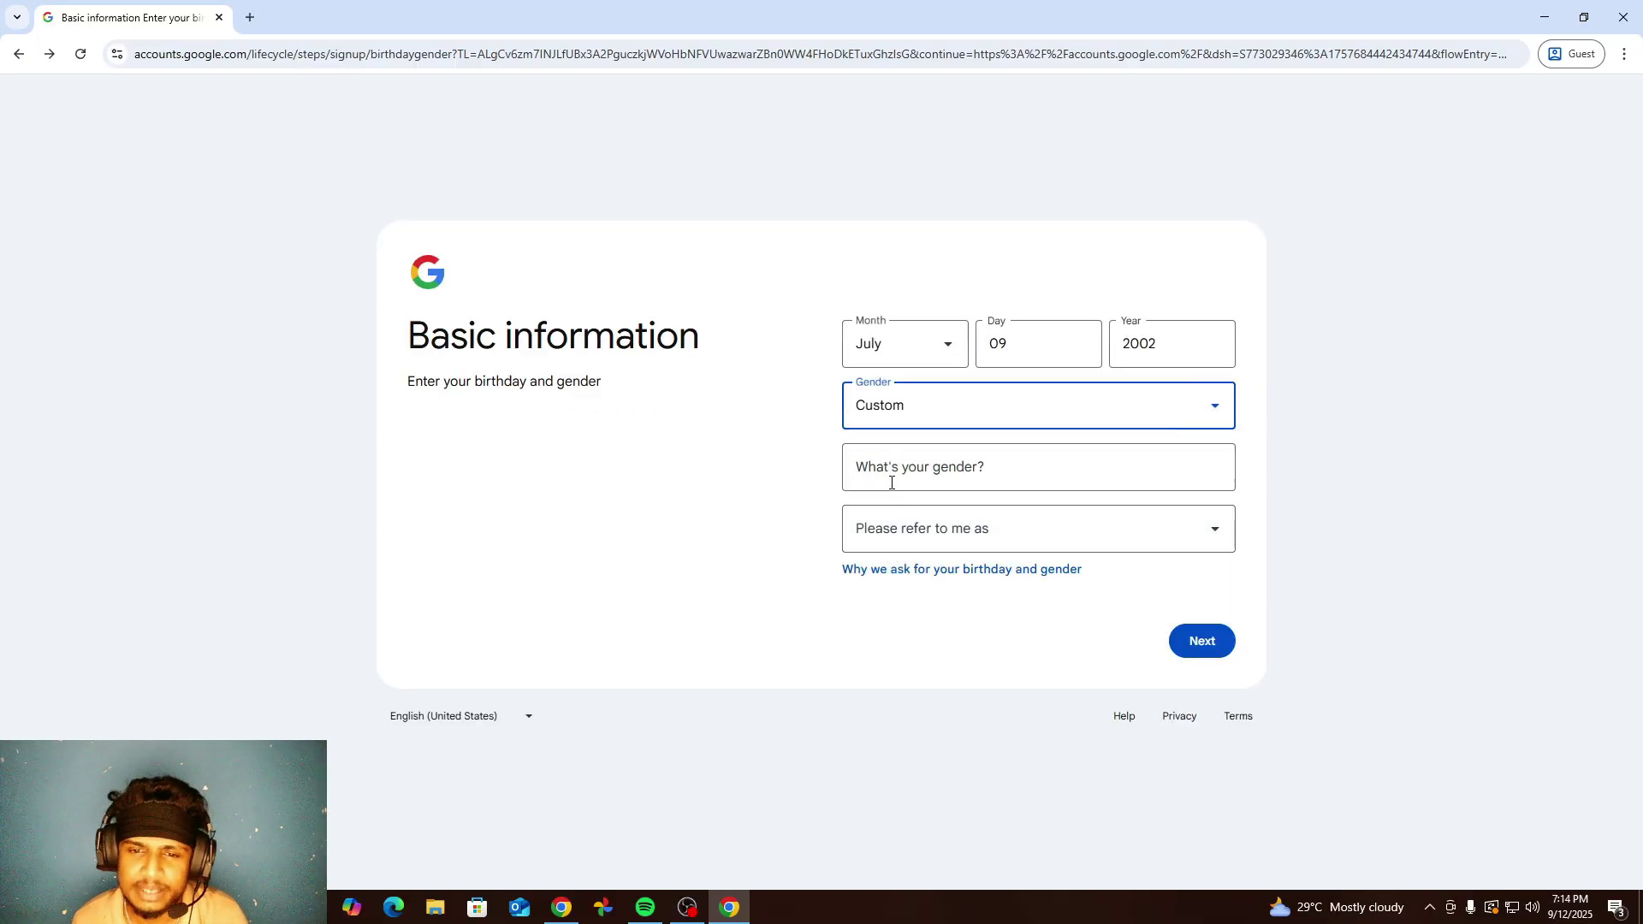
left_click(890, 475)
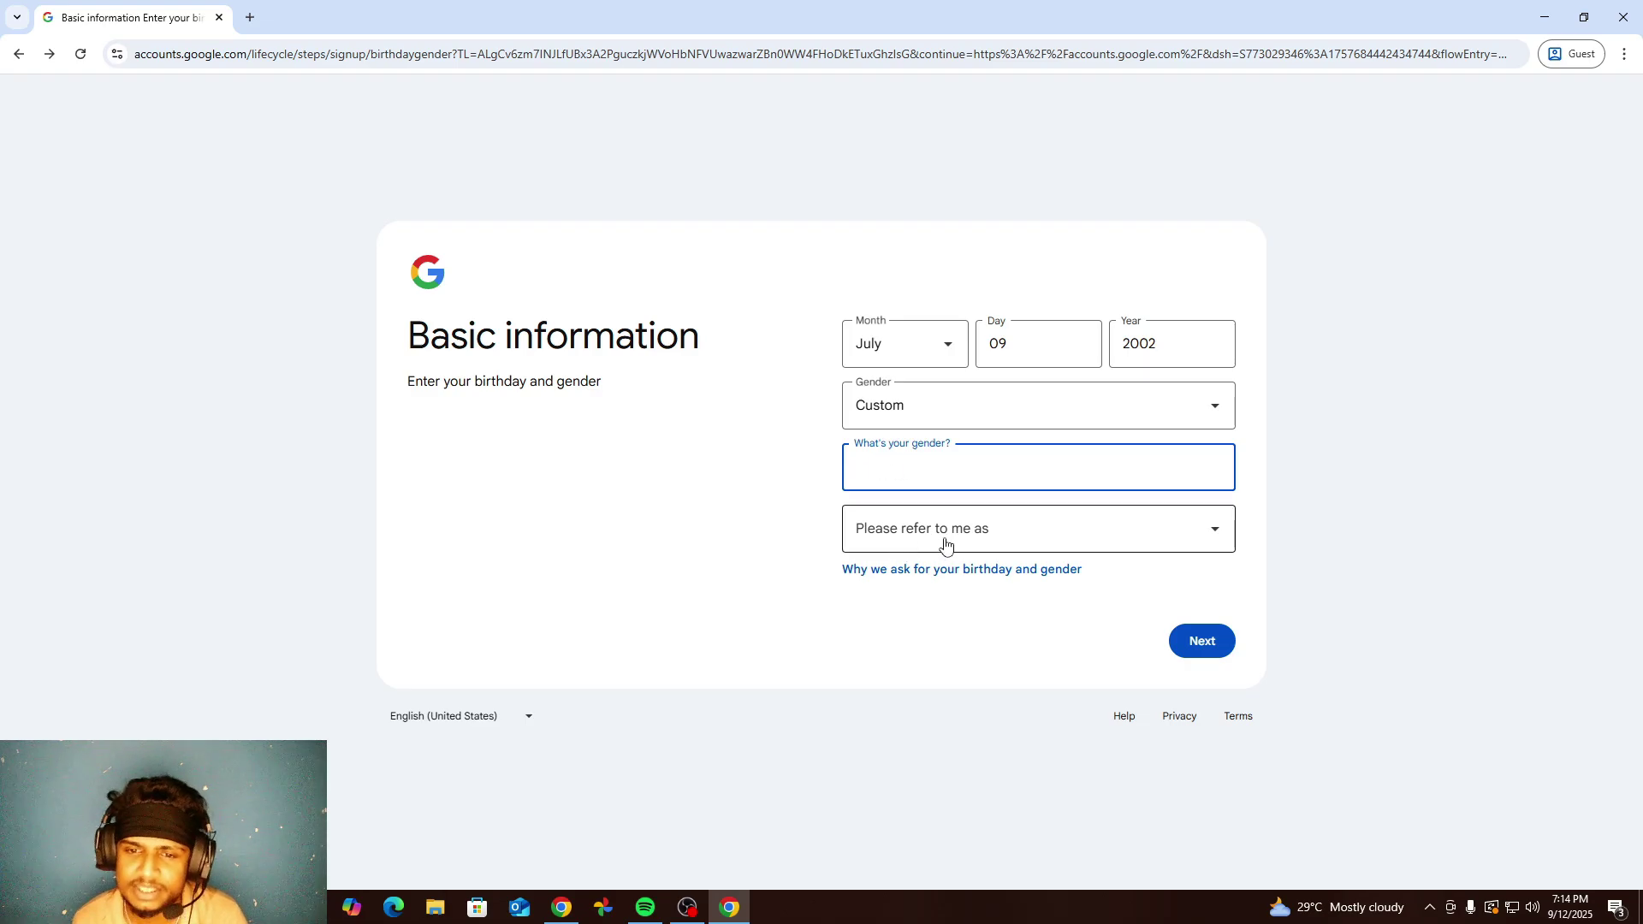
left_click(972, 545)
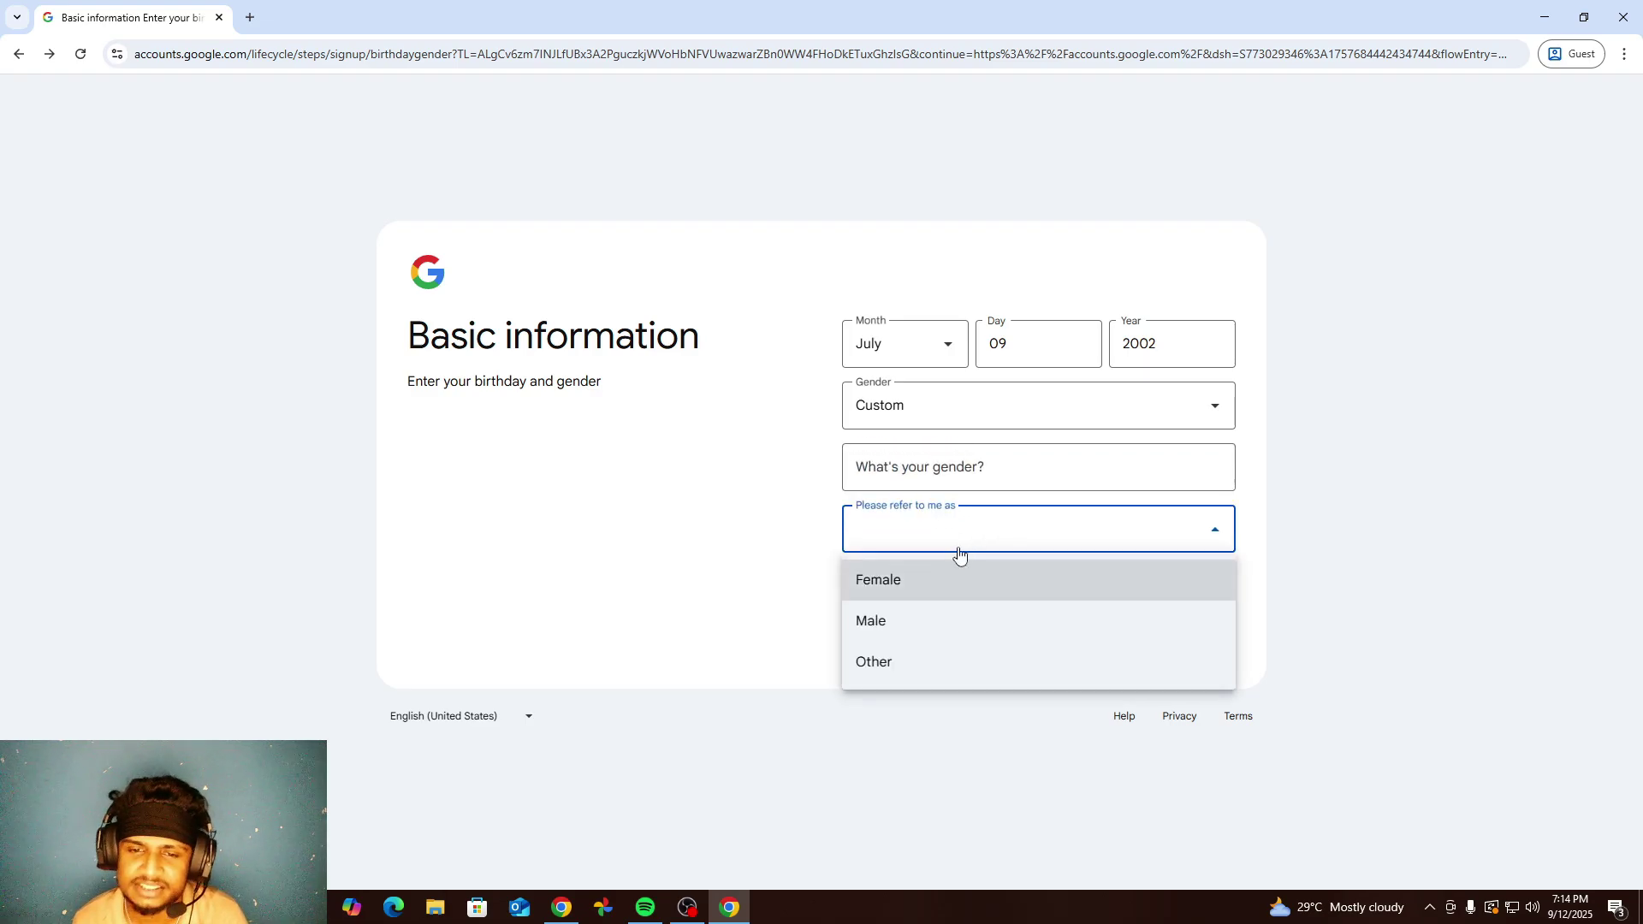
left_click(744, 529)
left_click(962, 421)
left_click(898, 498)
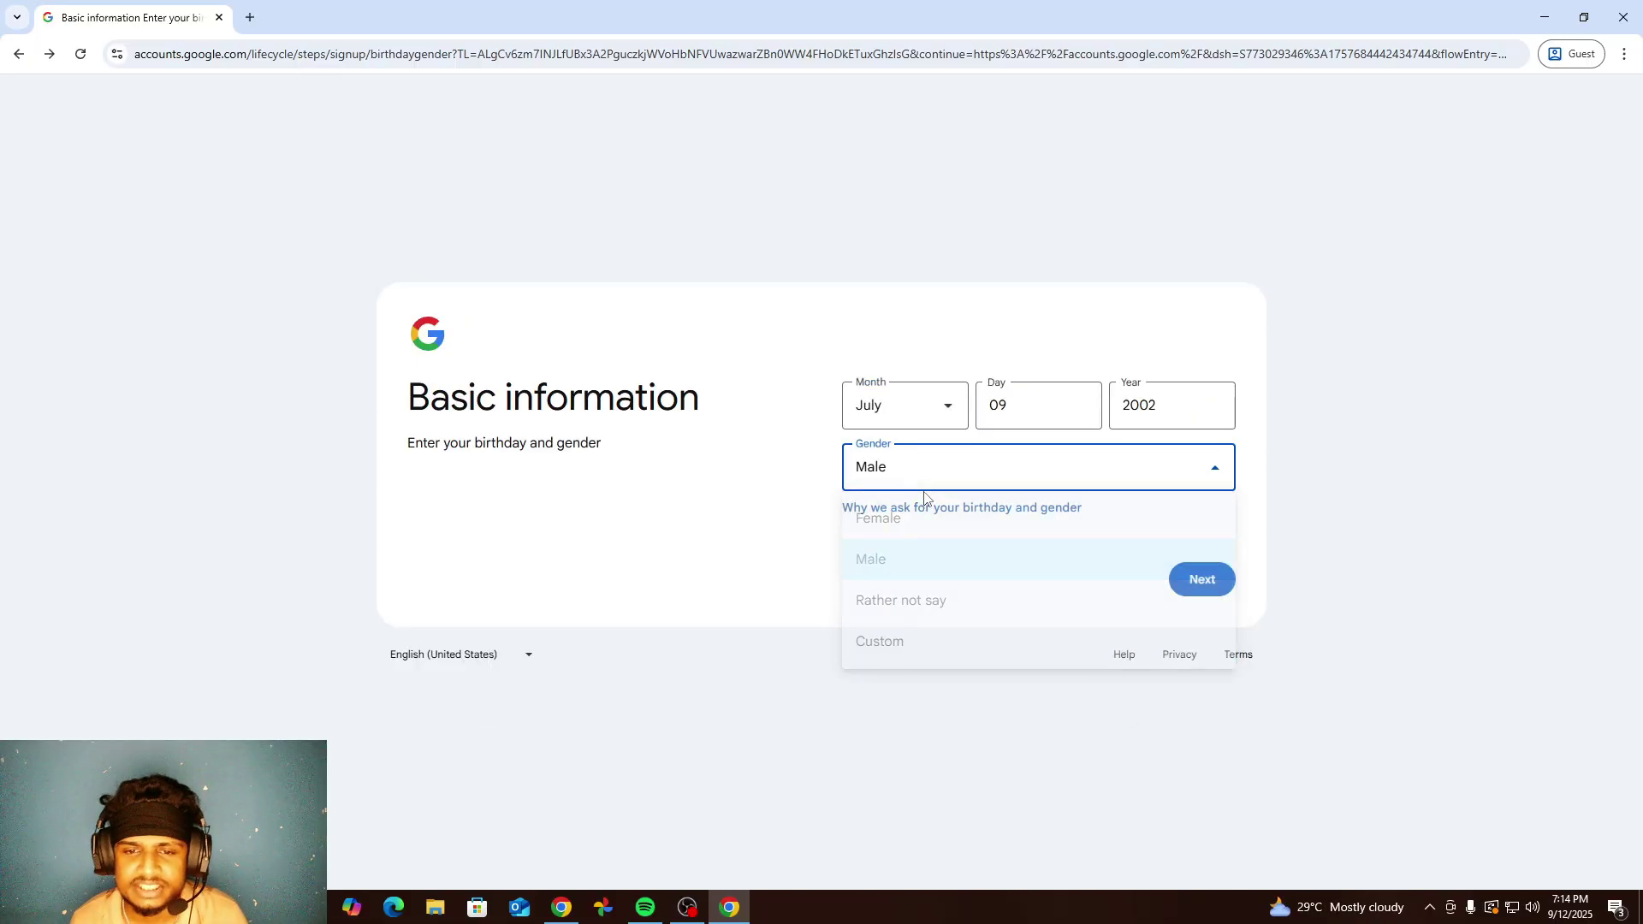
left_click(1225, 595)
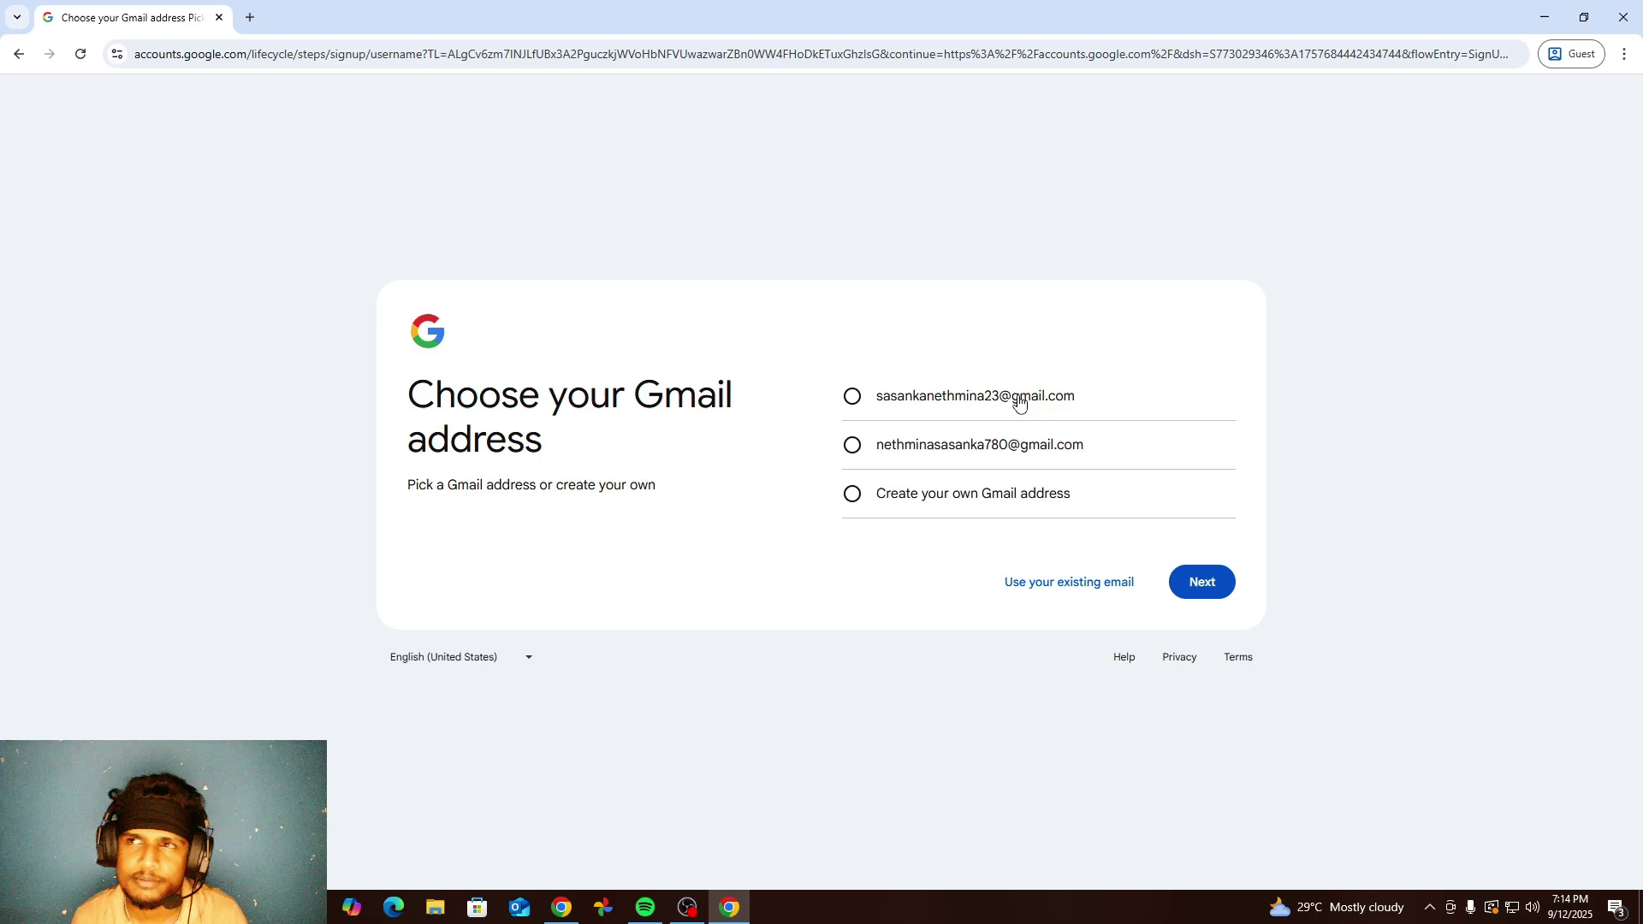
Choose 'Create your own Gmail address' after trying the suggestions, and type a username
left_click(853, 396)
left_click(857, 451)
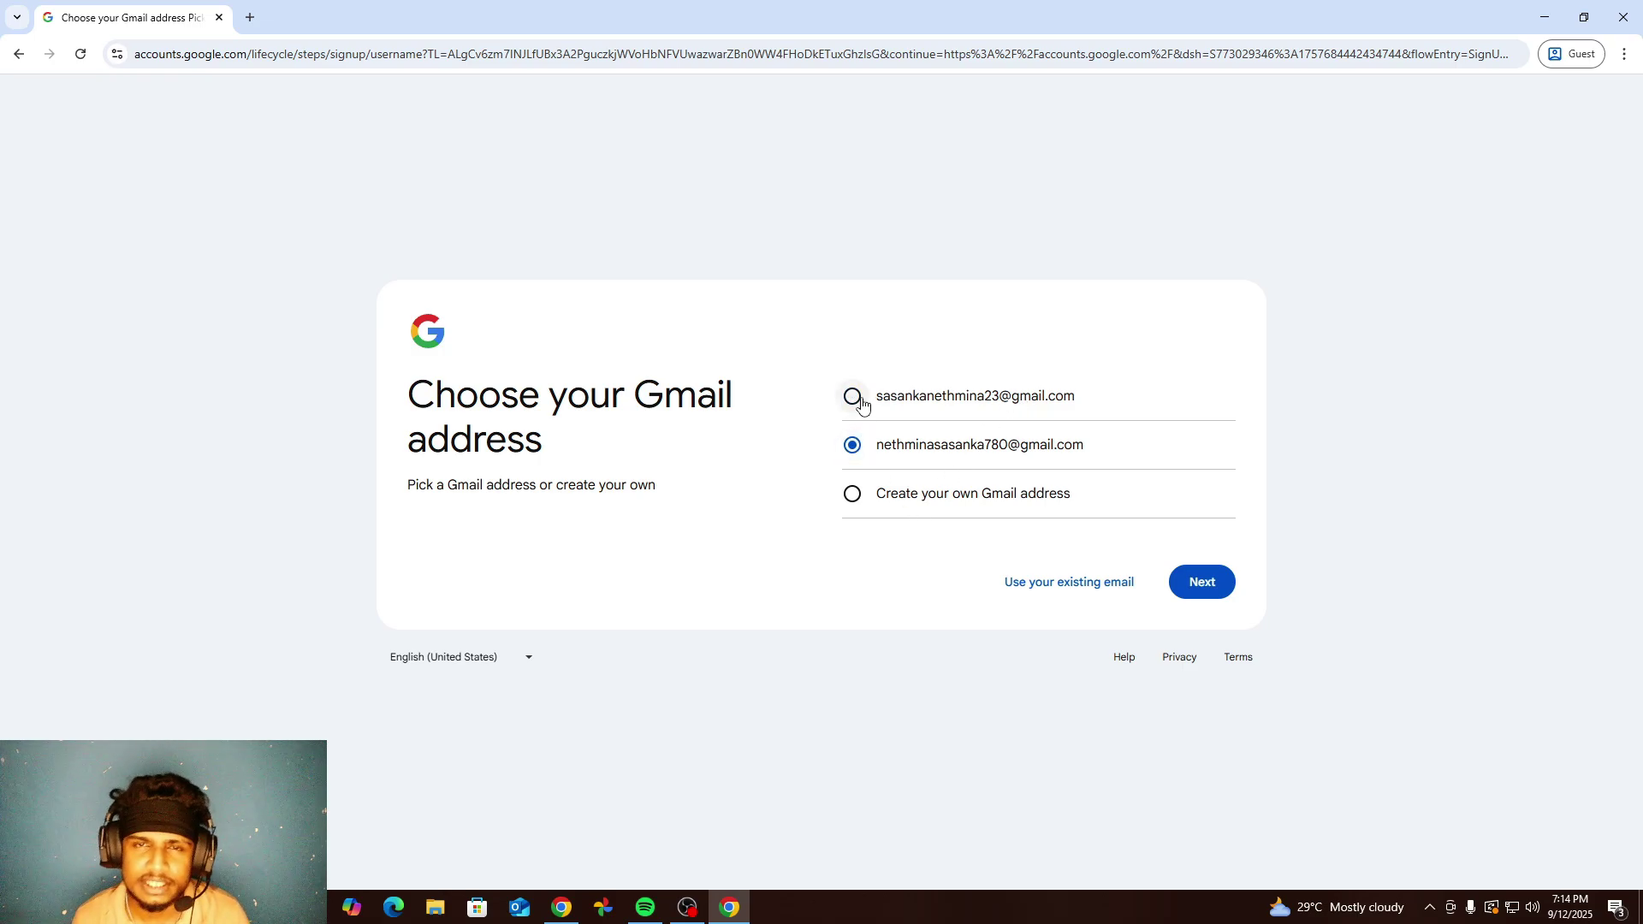
left_click(853, 496)
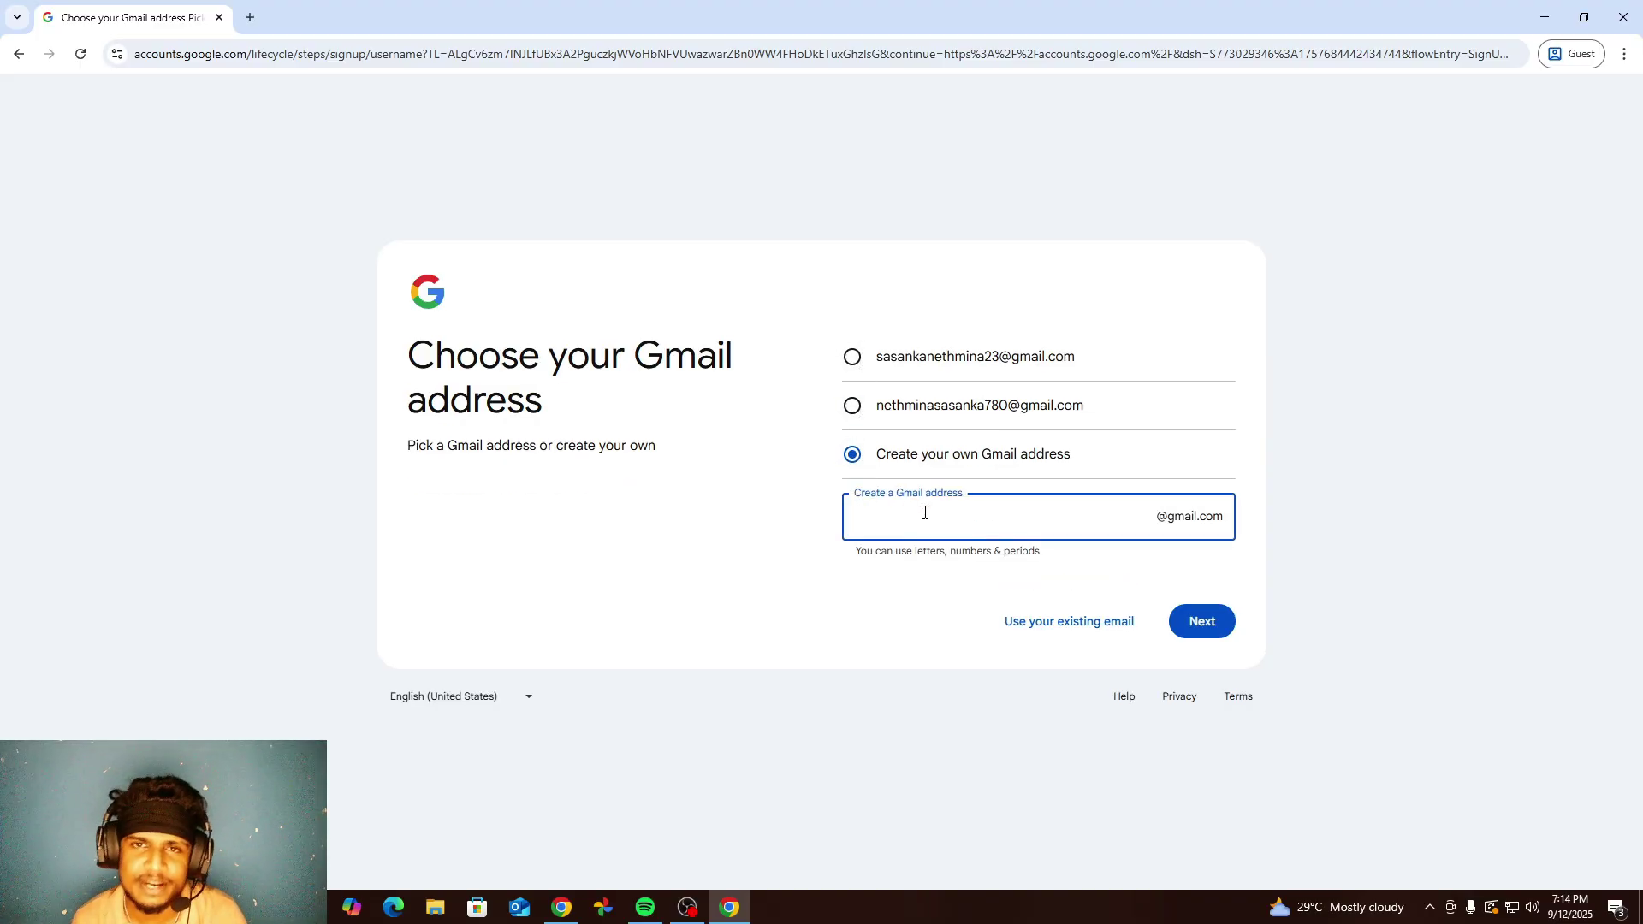
left_click(811, 560)
left_click(885, 524)
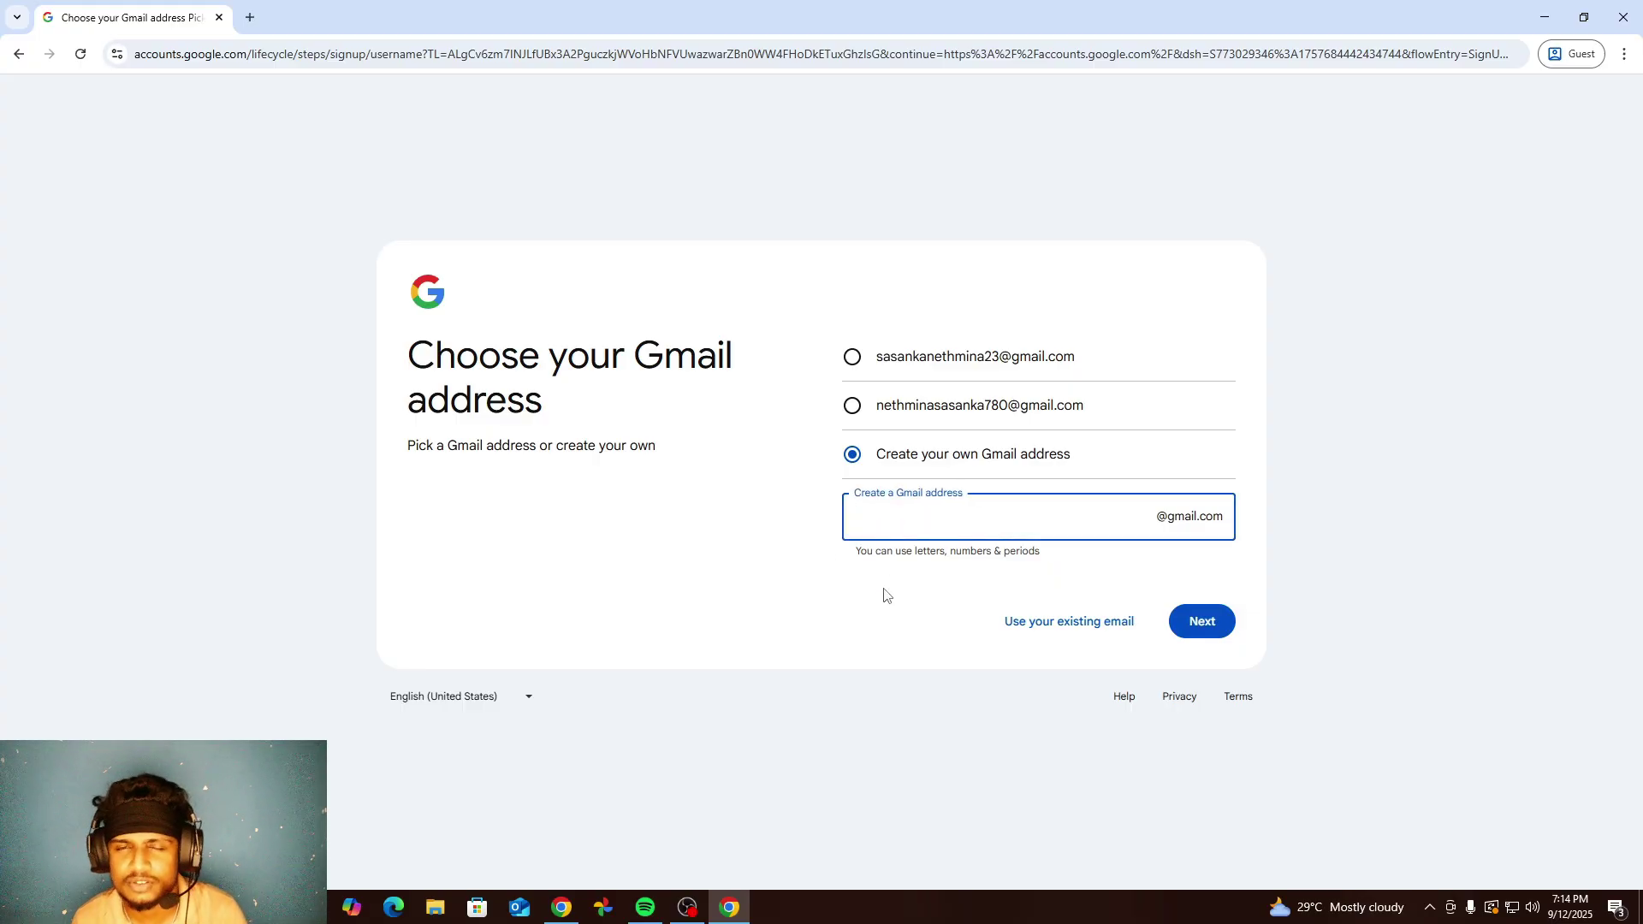
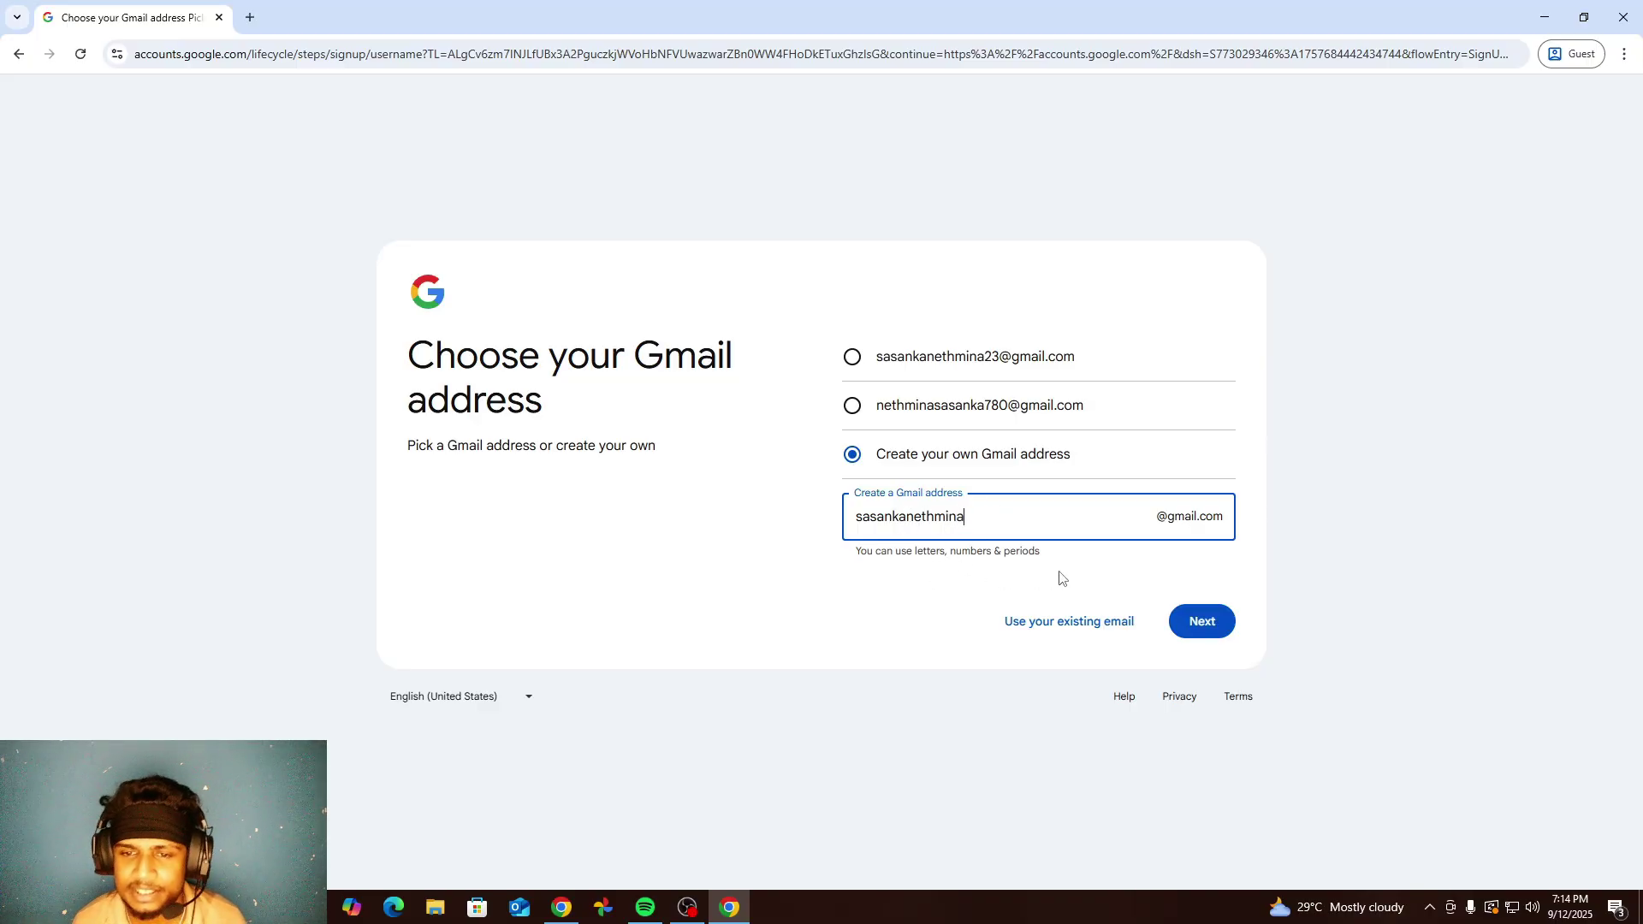
Edit the typed username and submit it for checking
left_click(909, 515)
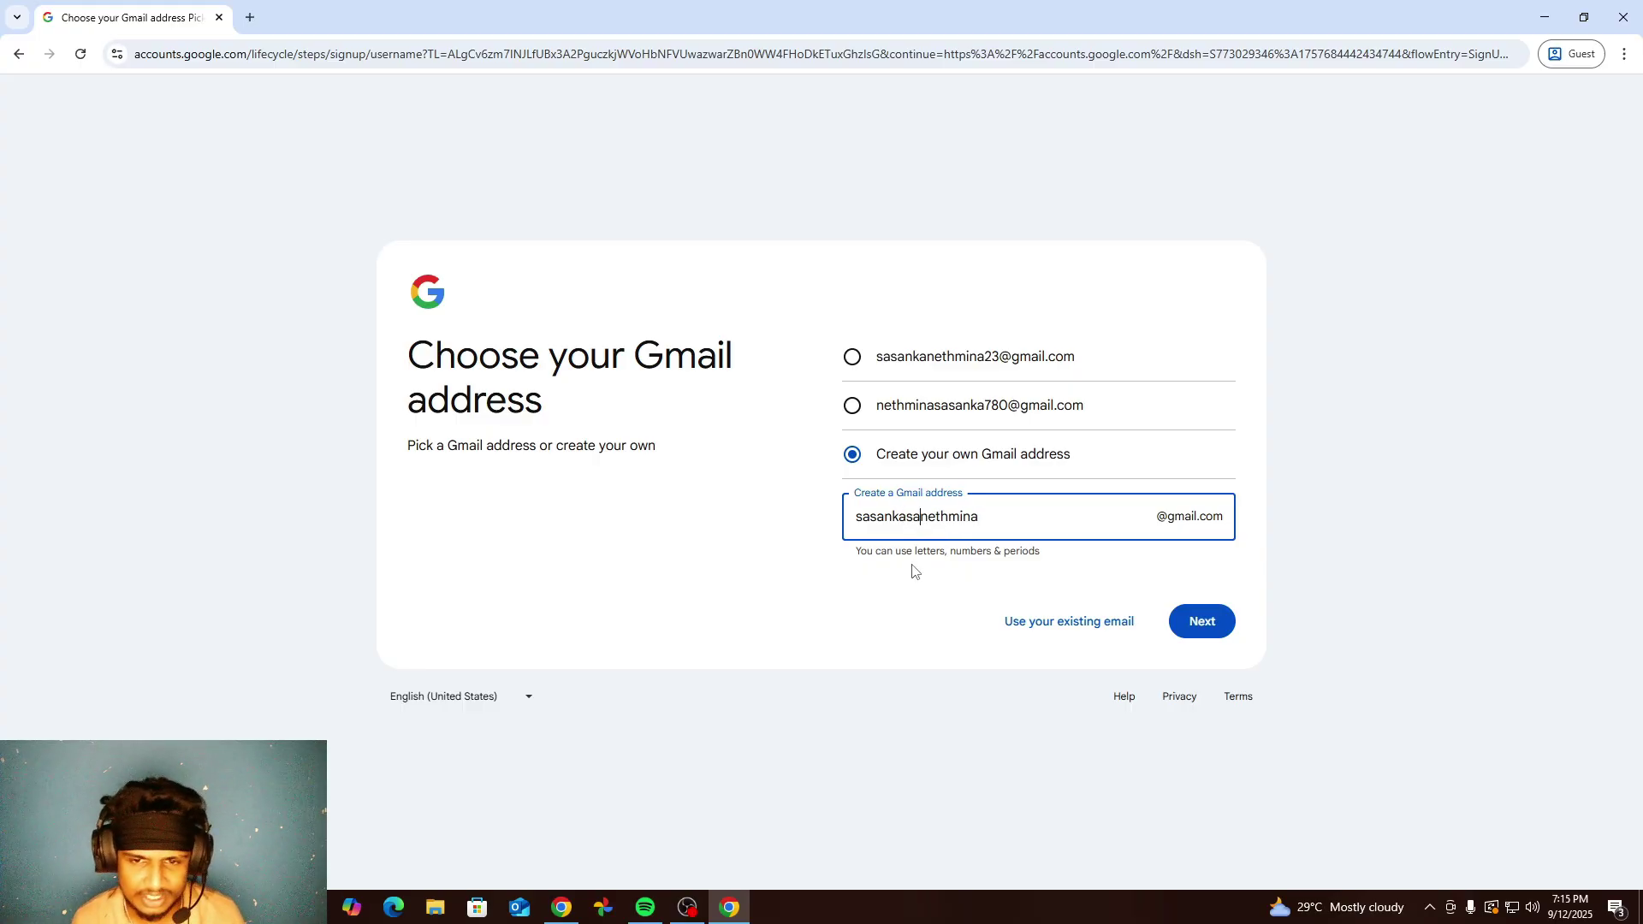
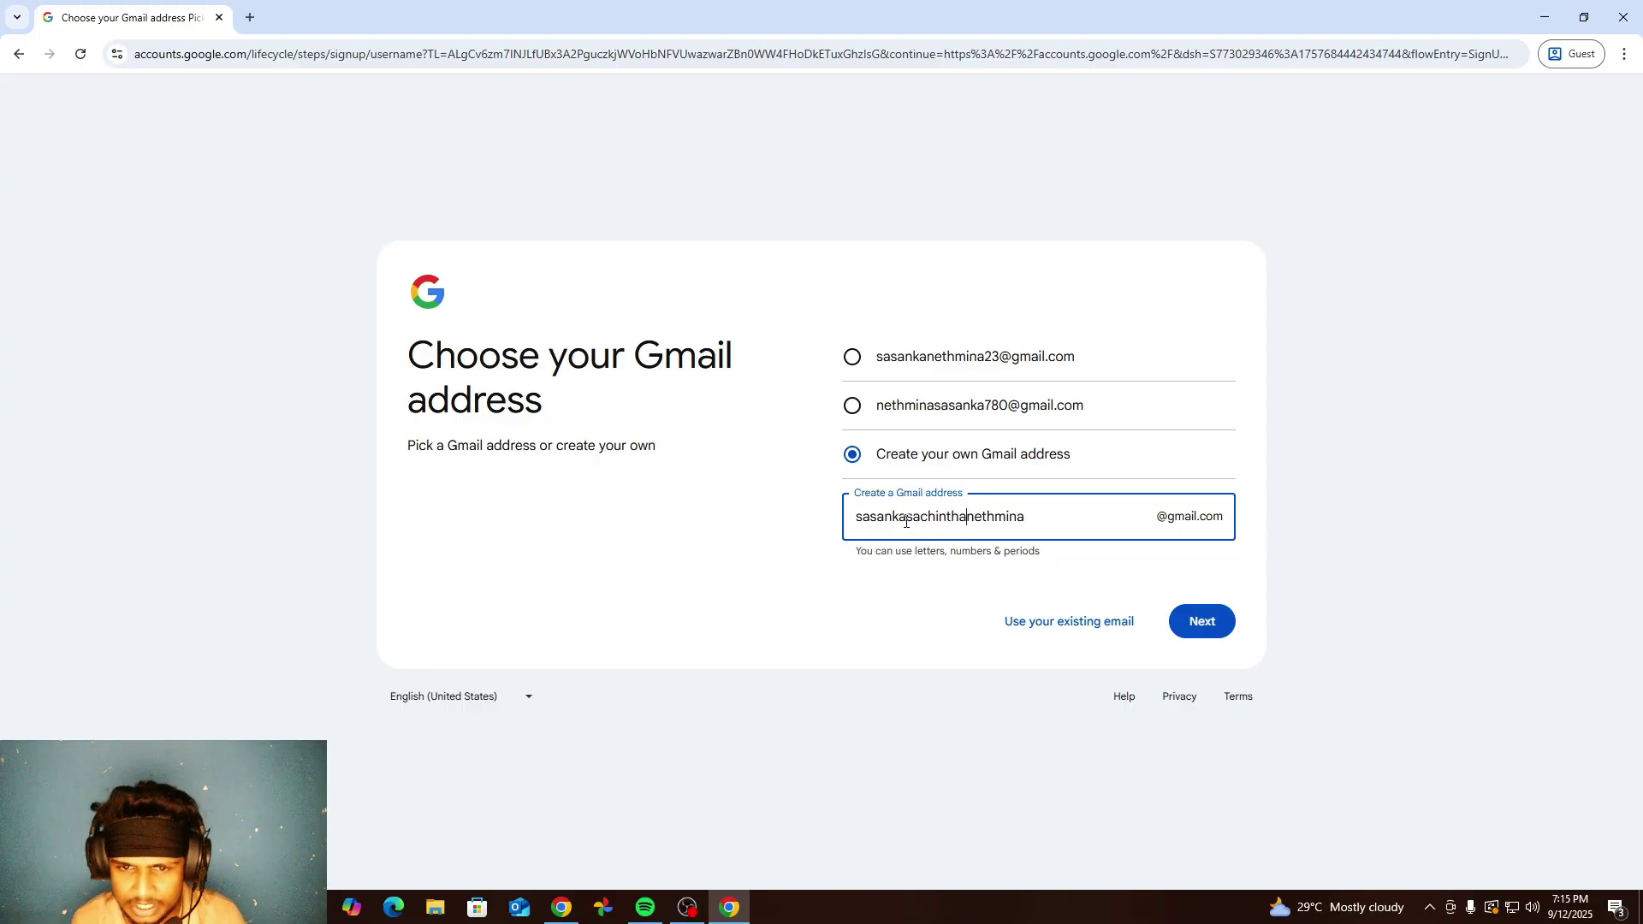
left_click_drag(906, 518, 929, 518)
left_click(1080, 514, "shift")
left_click(1080, 514)
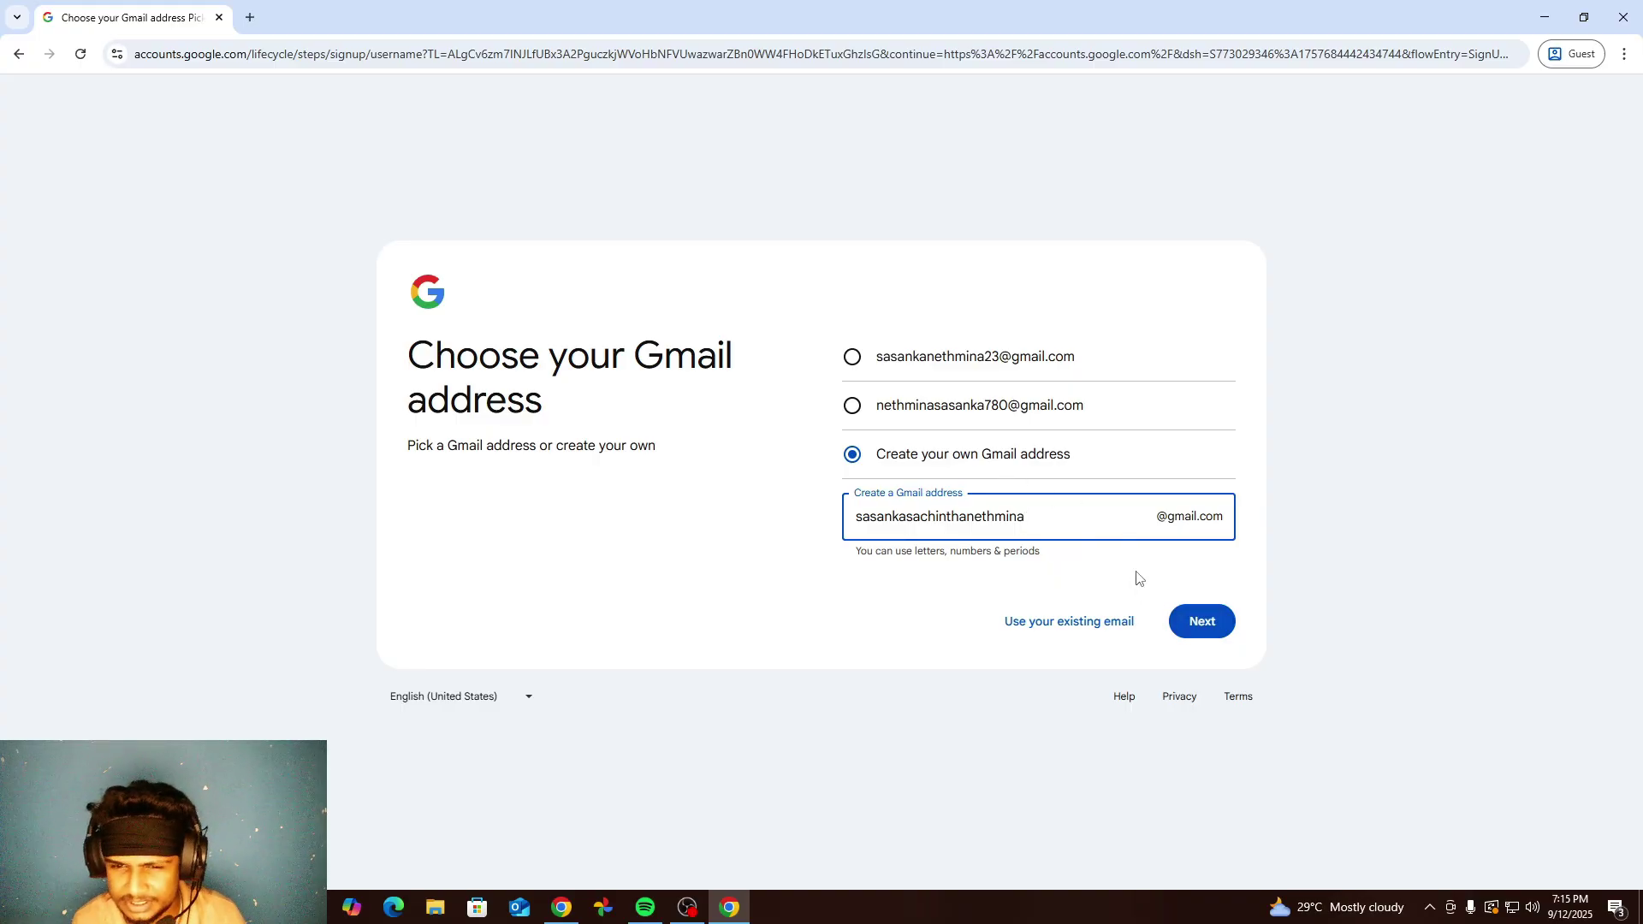
left_click(1193, 618)
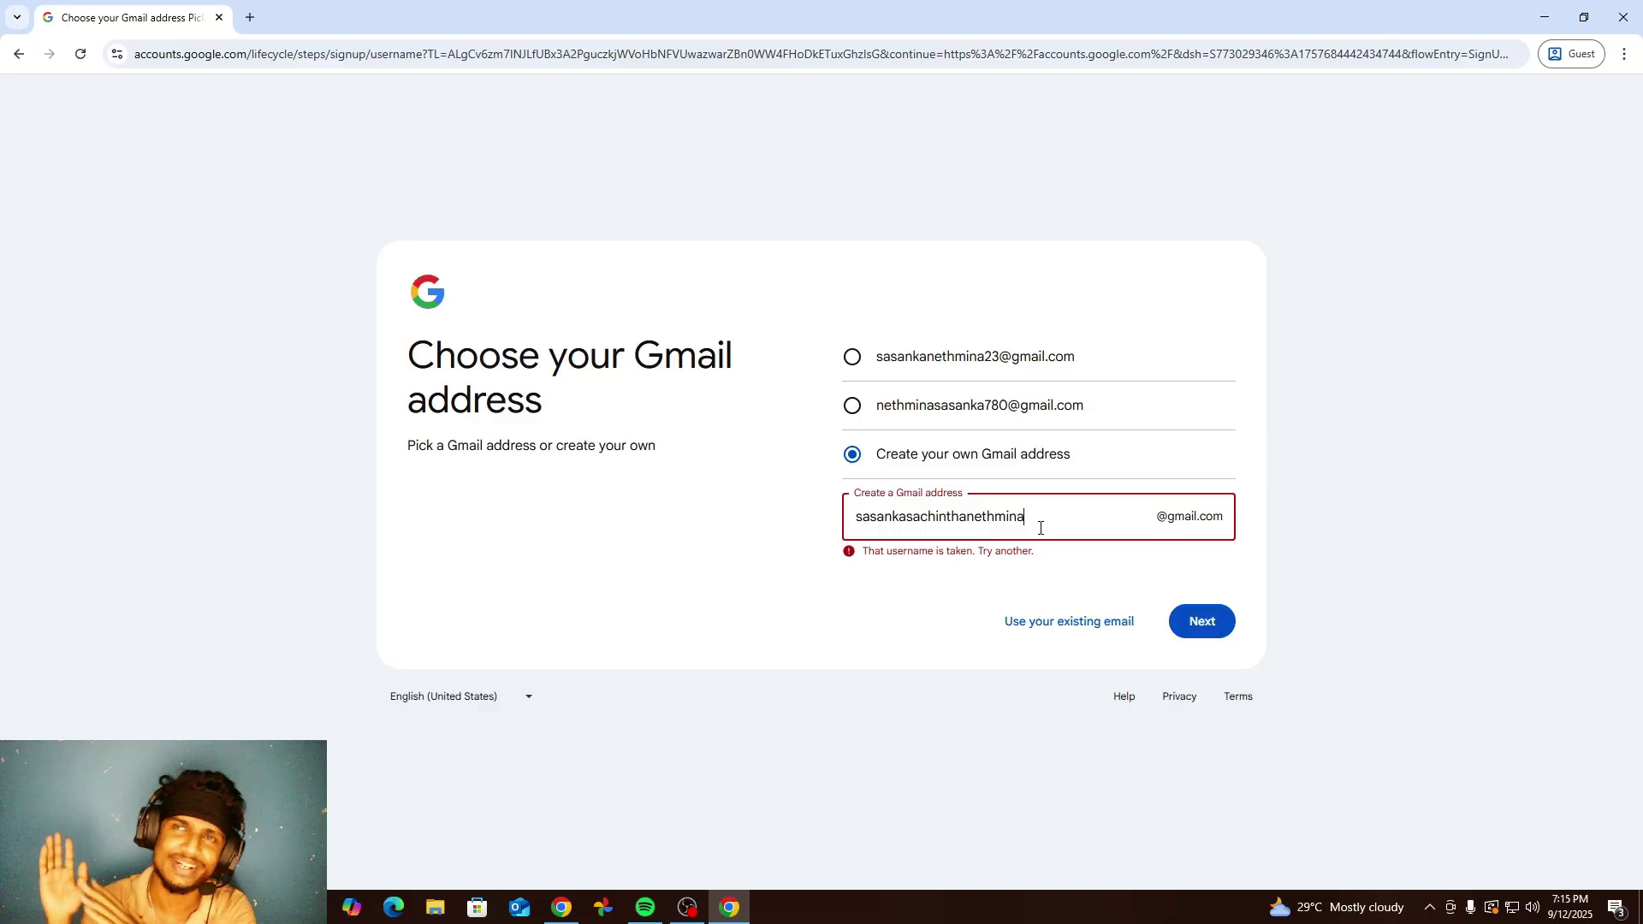
Replace the taken username with a new one ending in 'a000'
double_click(1021, 516)
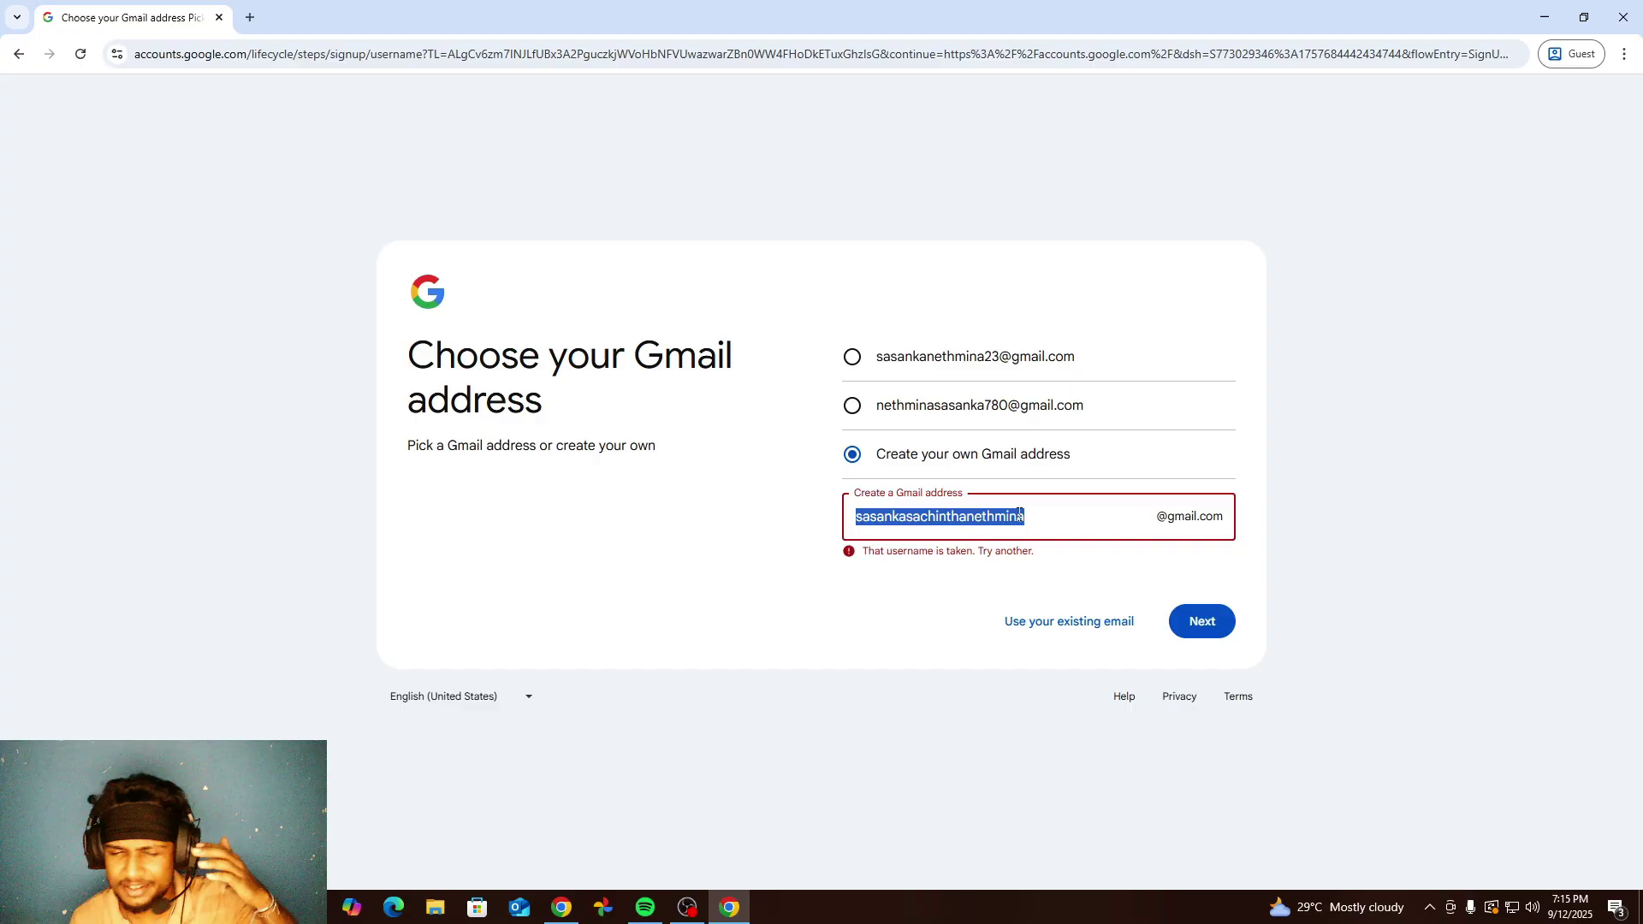
key("BackSpace")
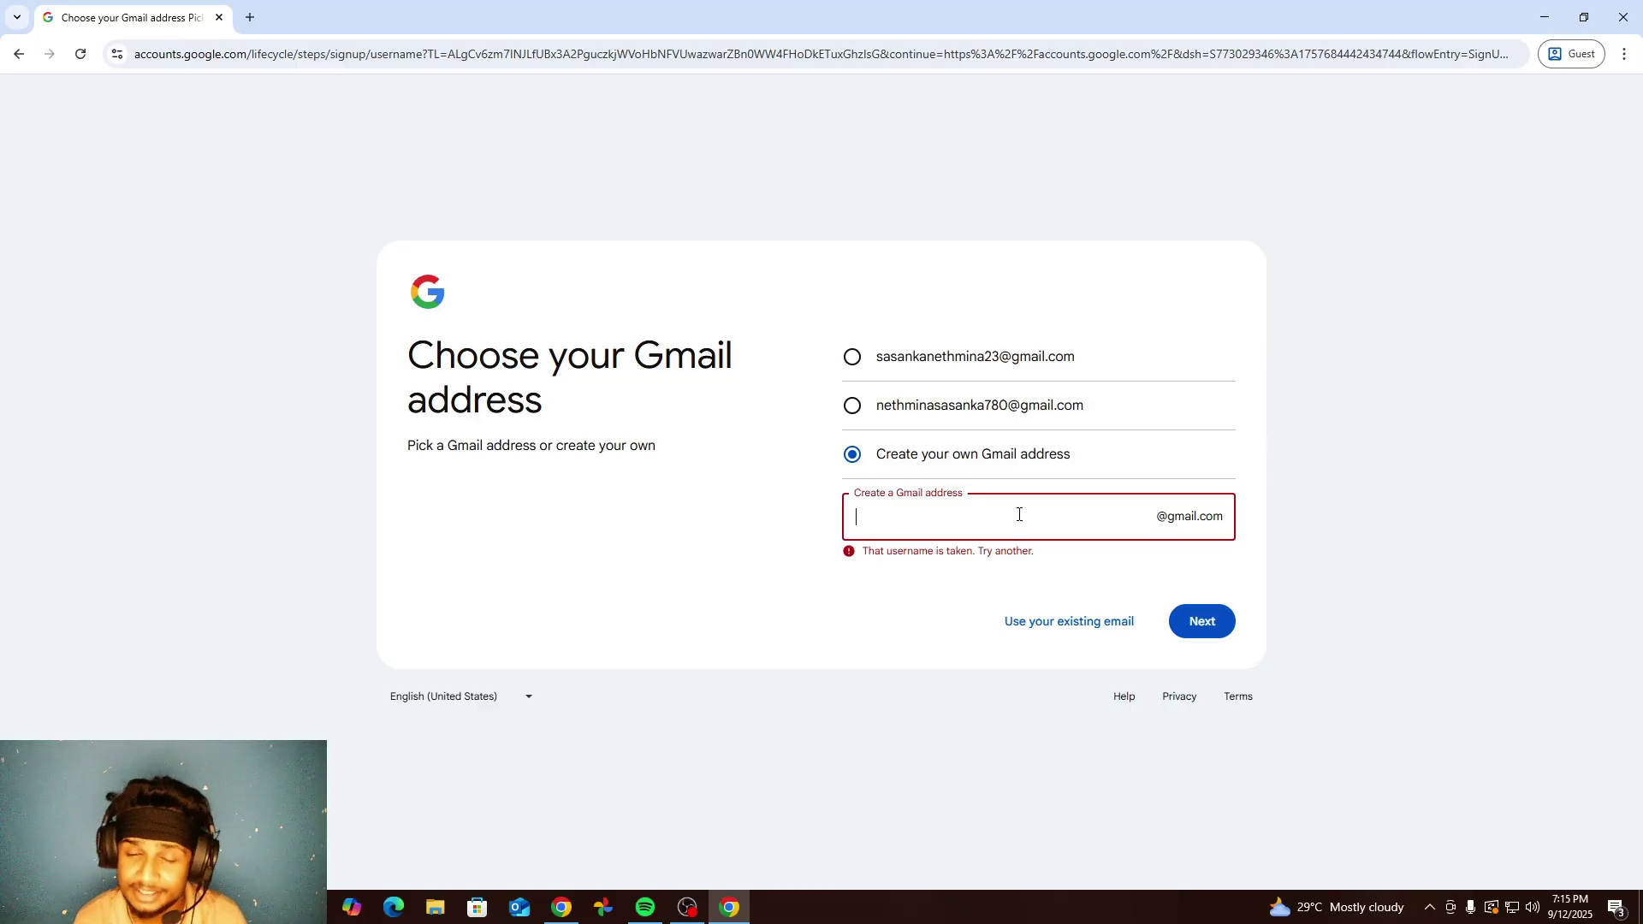
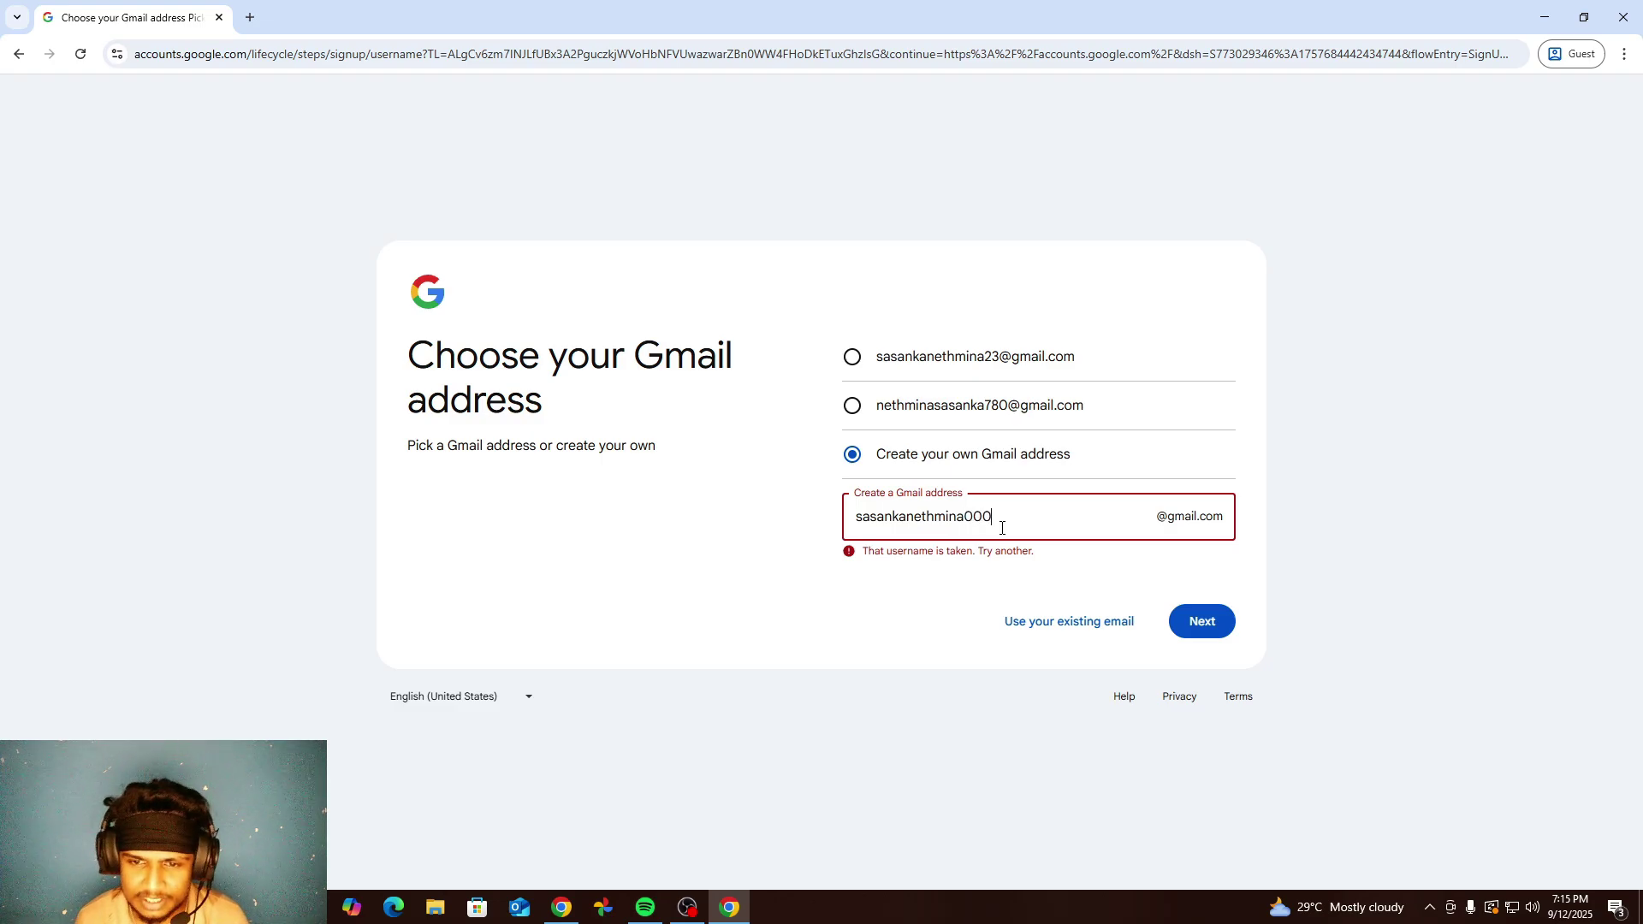
Advance to the password step and toggle Show password on and off between the two fields
left_click(1215, 634)
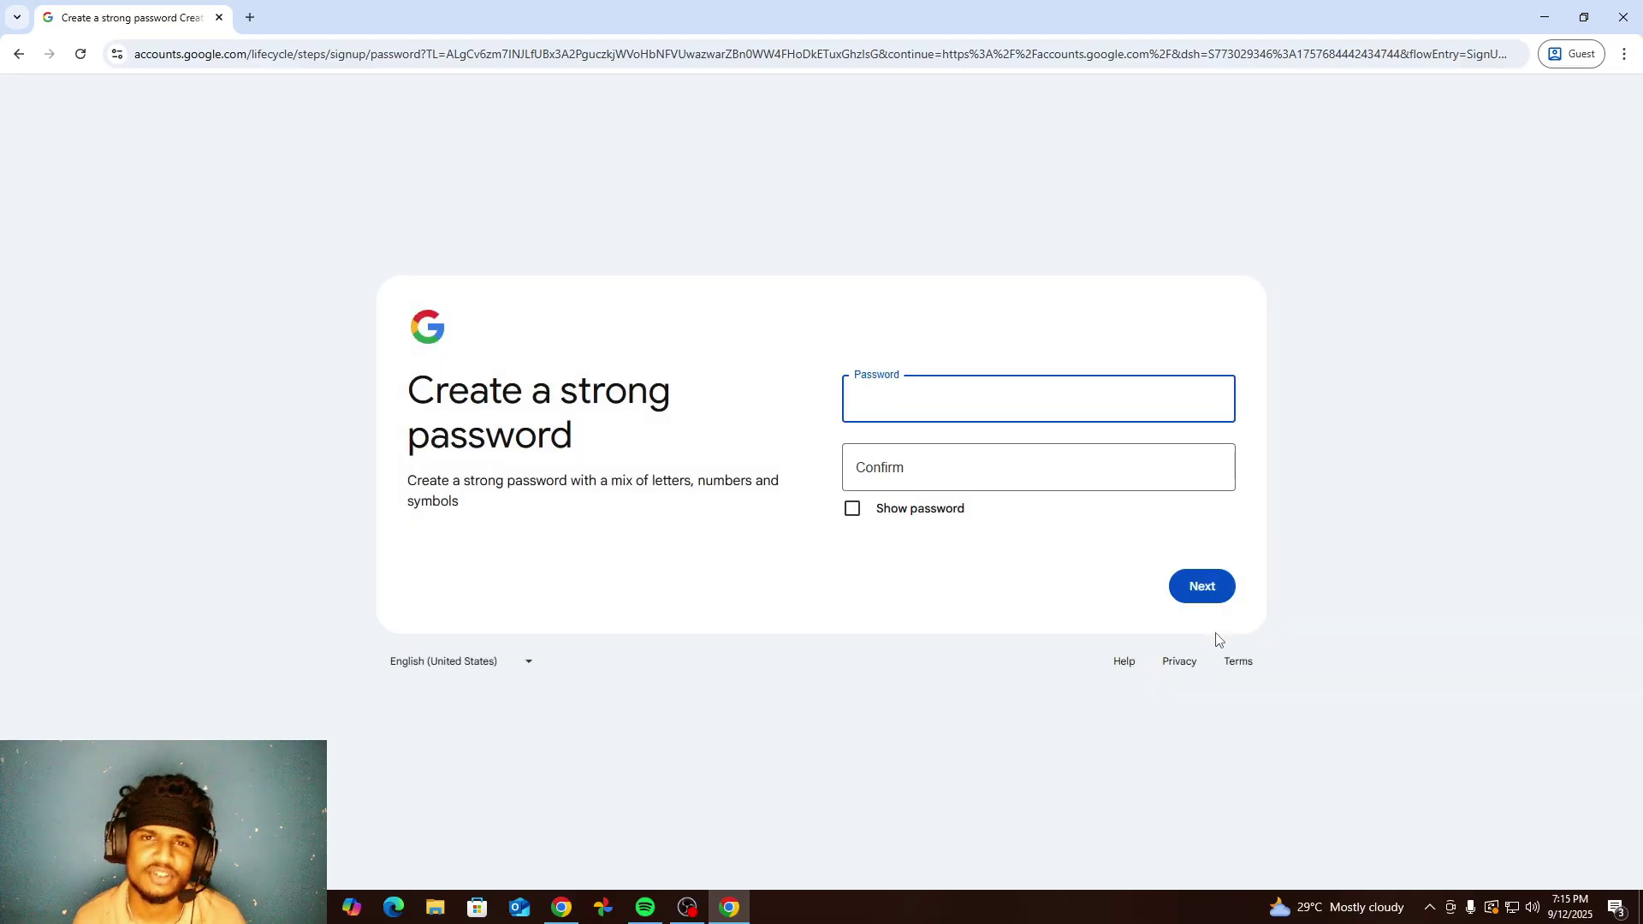
left_click(852, 514)
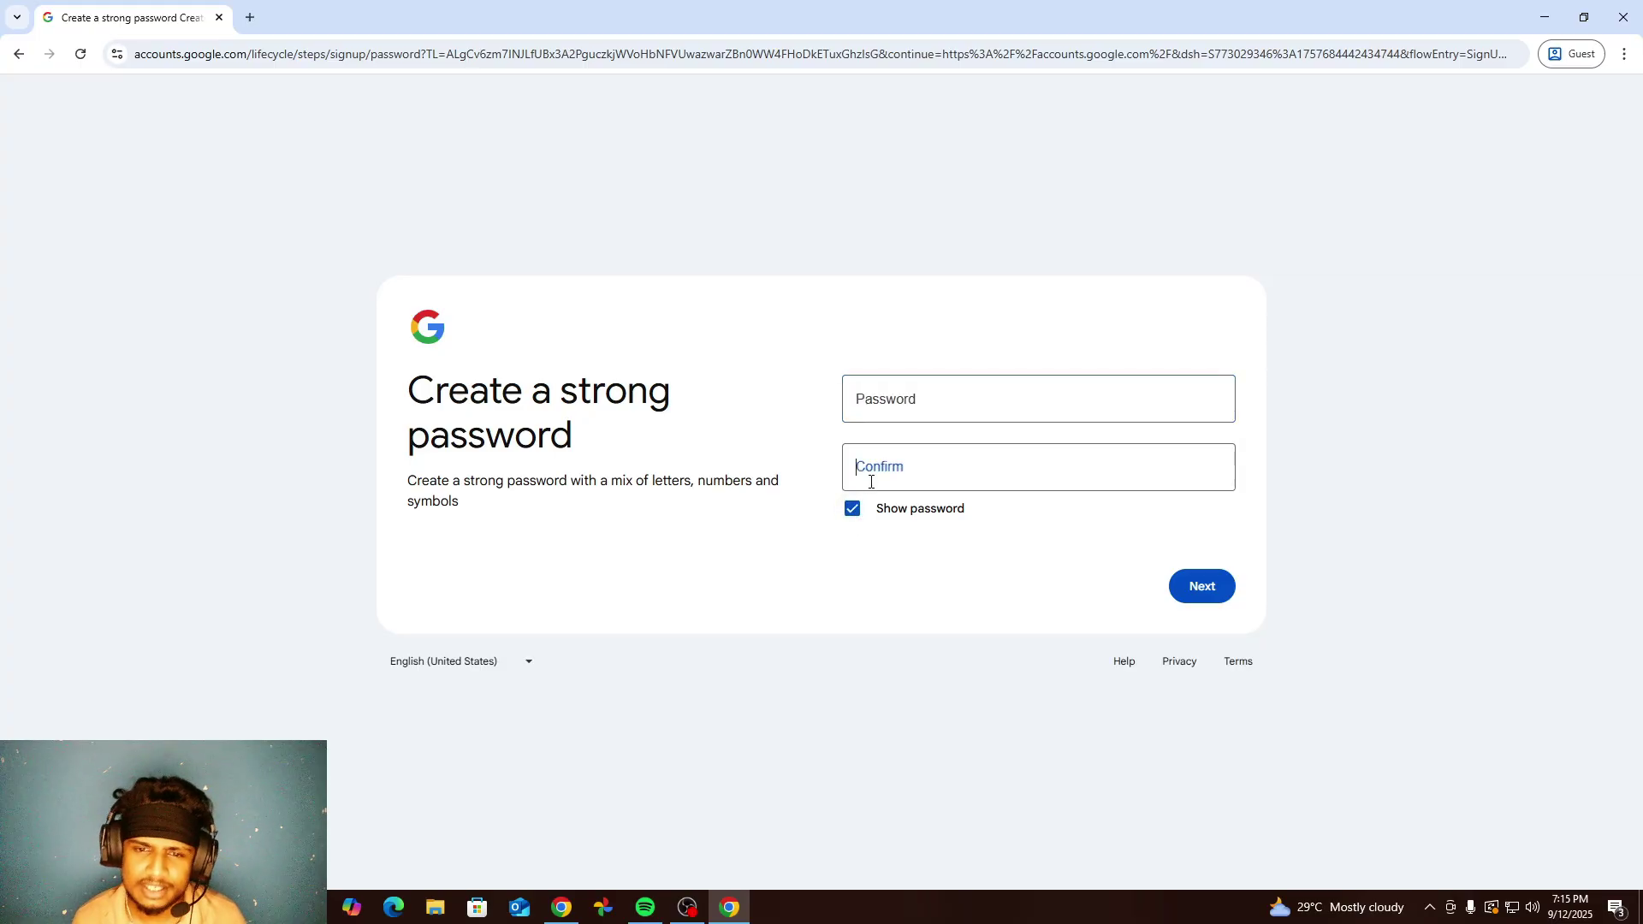
left_click(866, 465)
left_click(869, 401)
key("Tab")
left_click(871, 418)
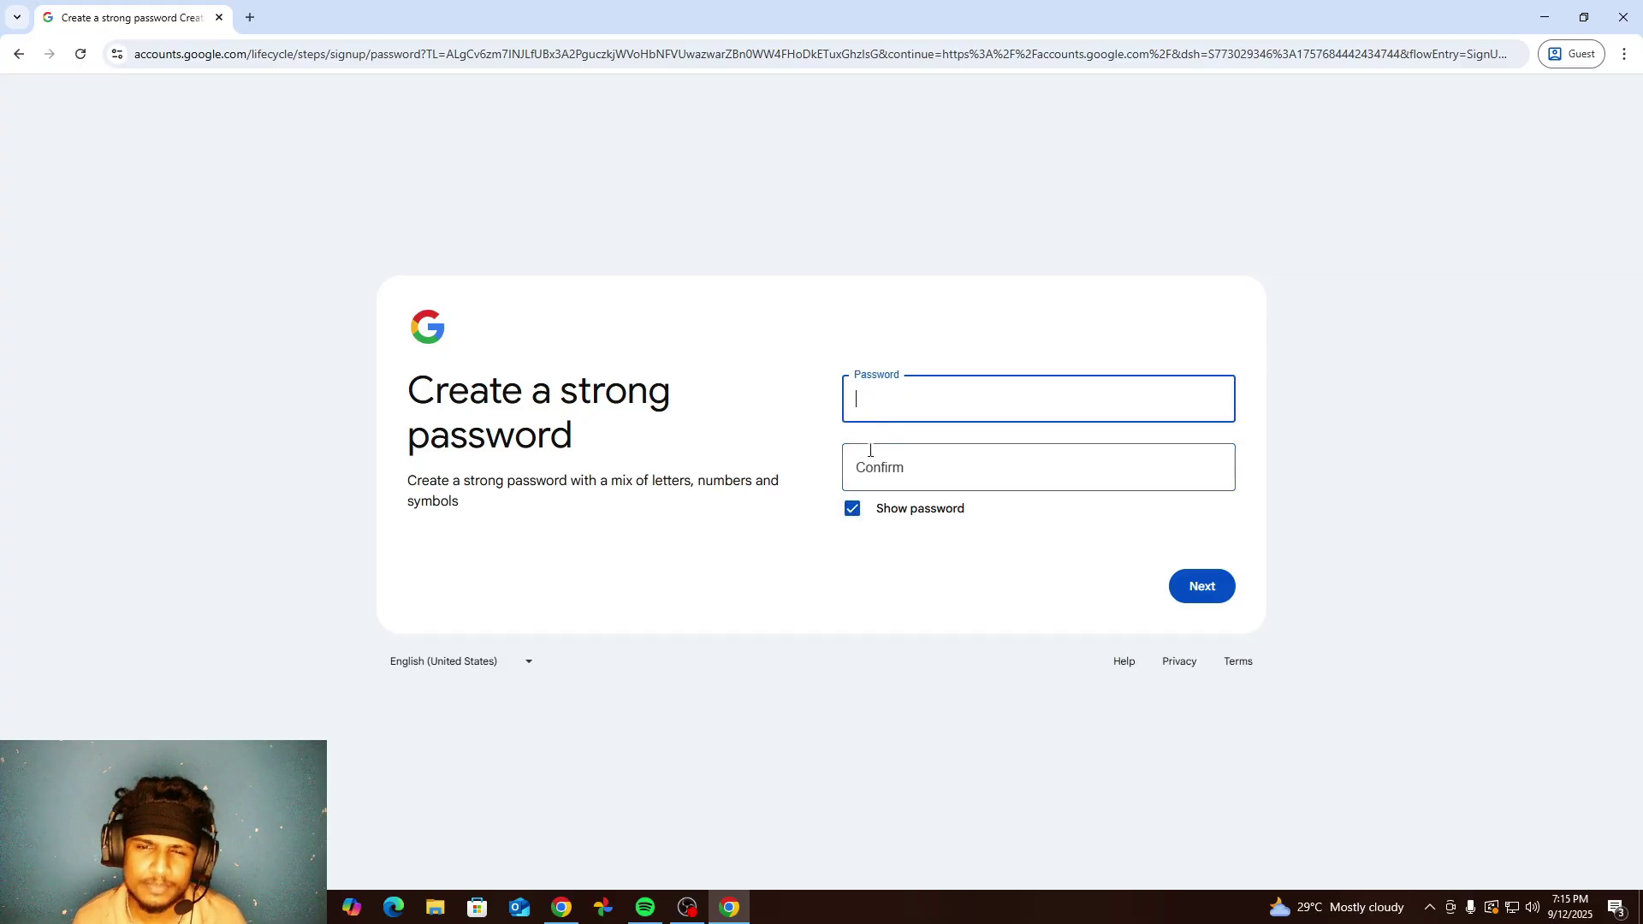
key("Tab")
left_click(859, 522)
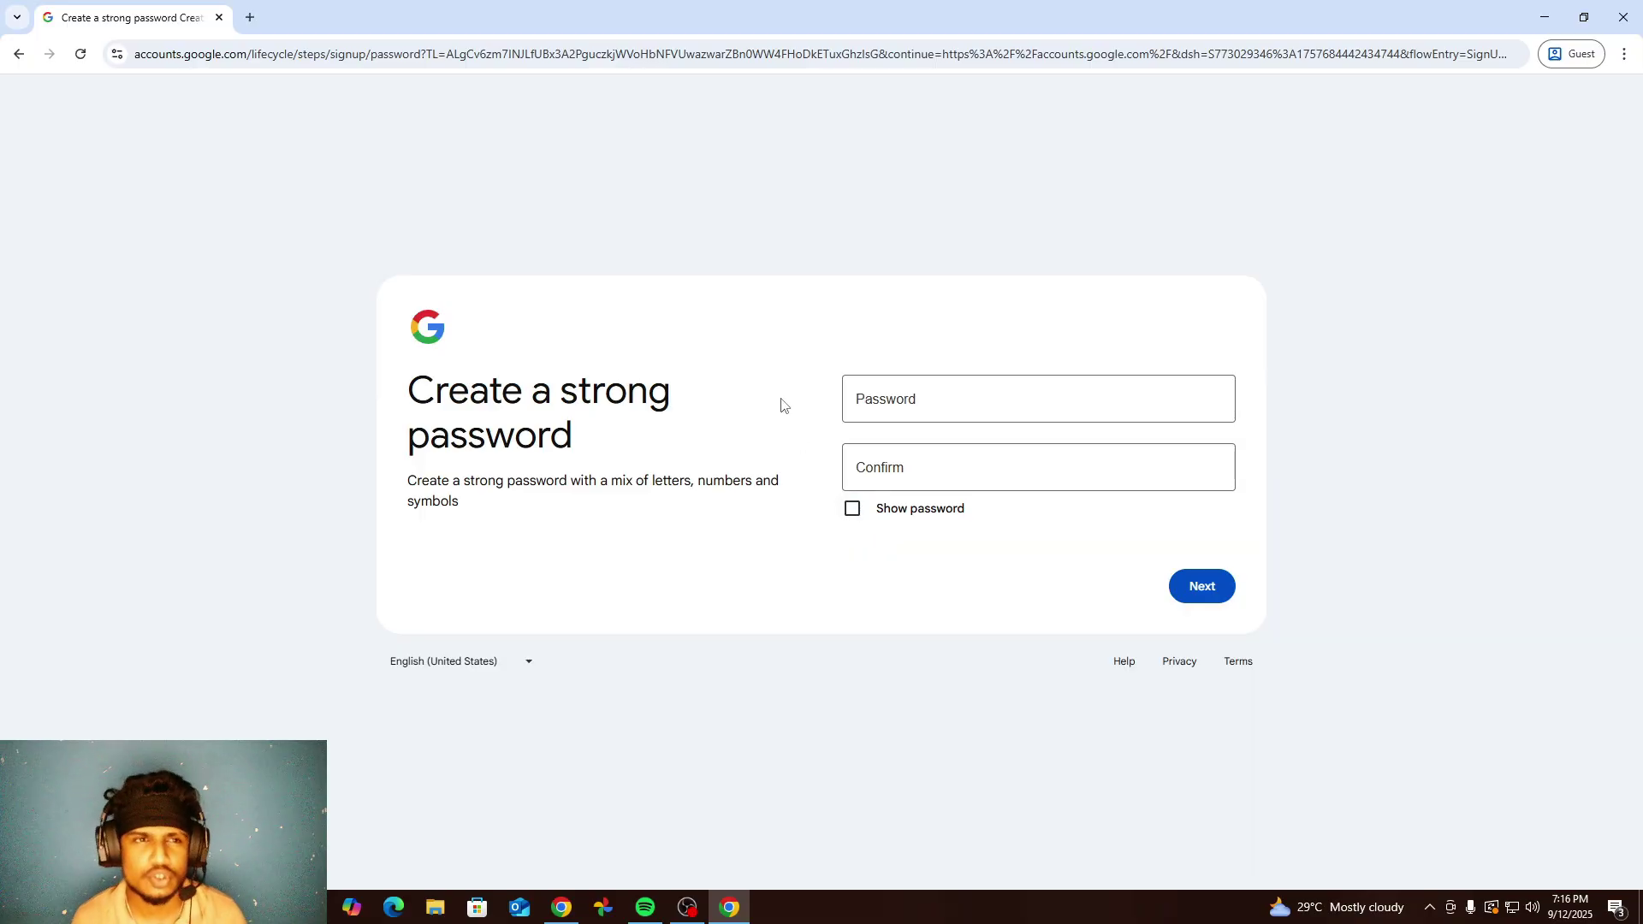
In a new tab, search Google for 'random password generator'
key("ctrl+t")
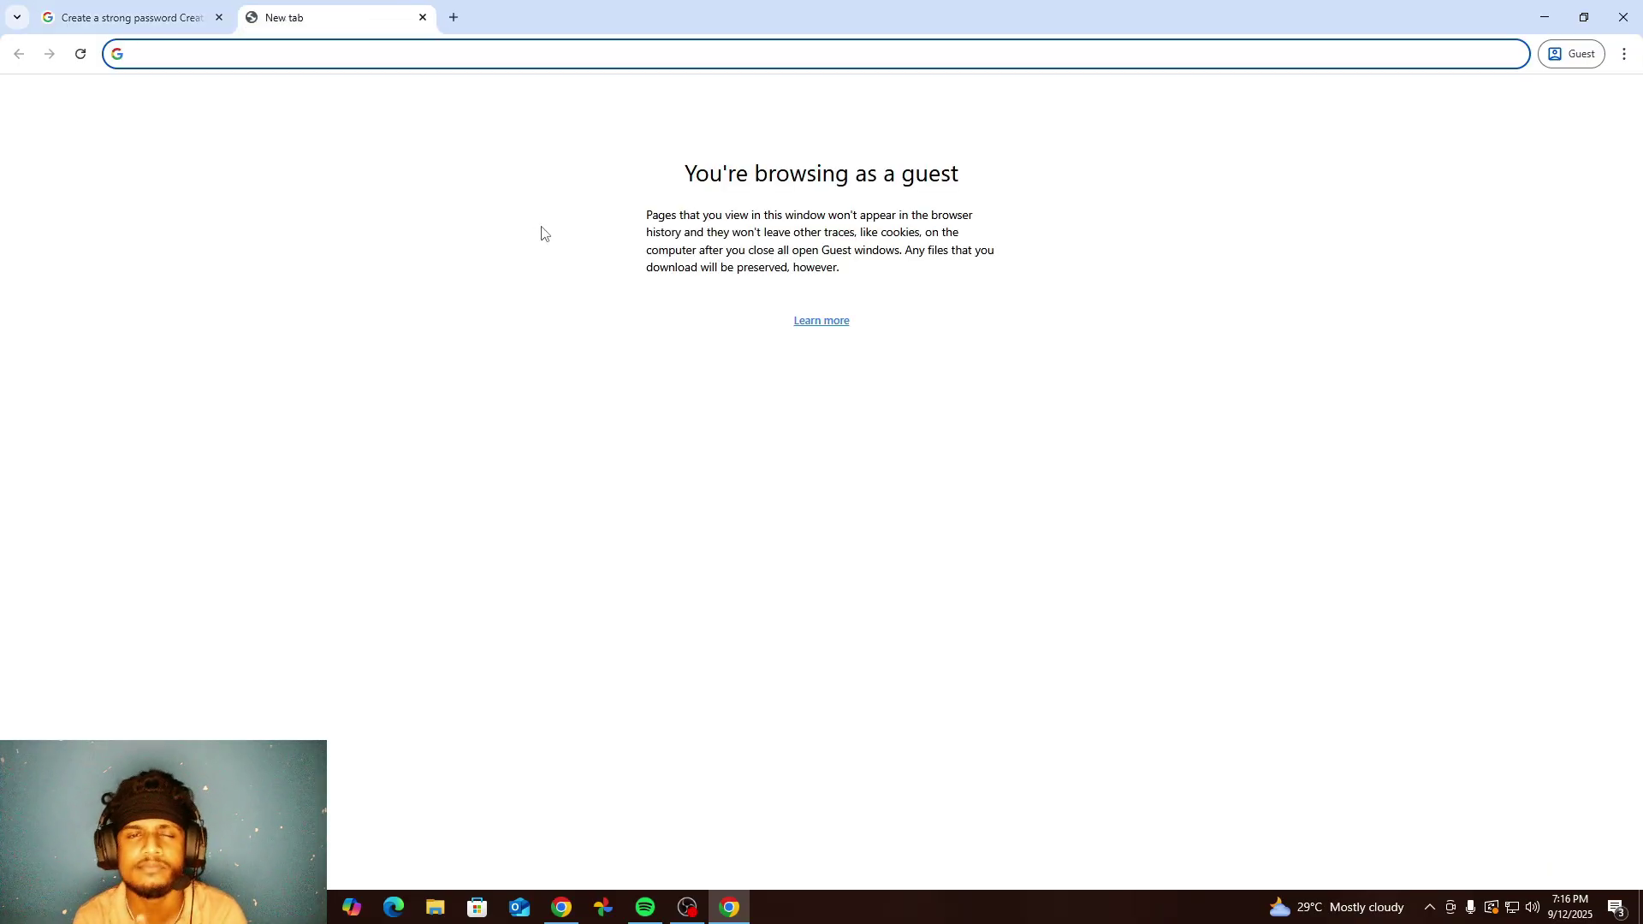
type("raf")
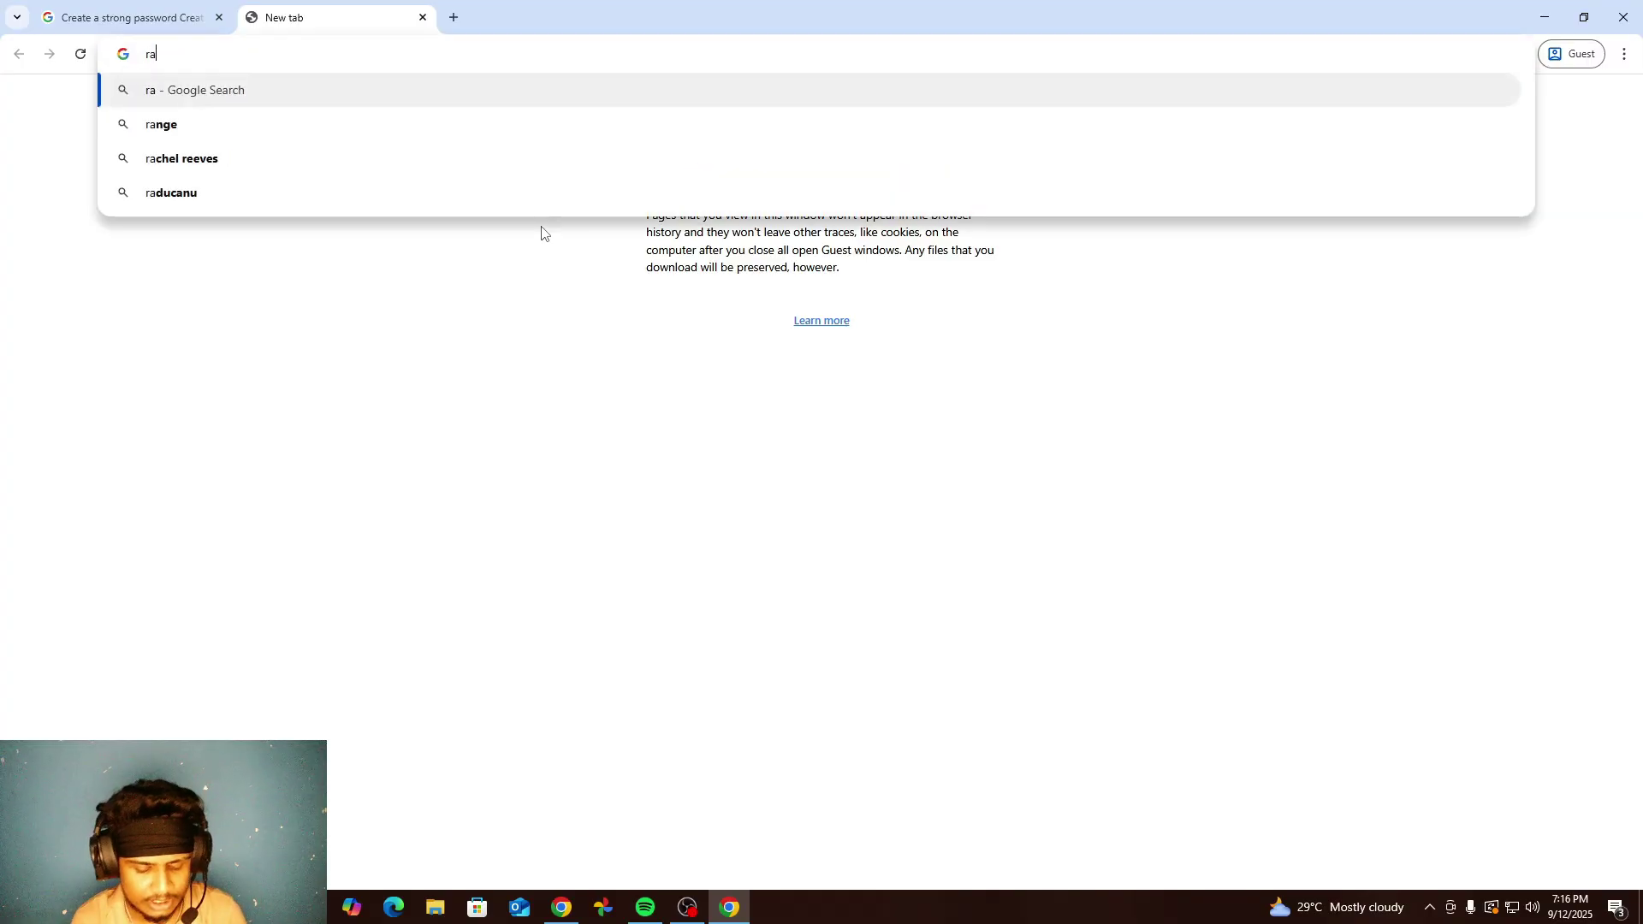
key("BackSpace")
key("BackSpace")
key("BackSpace")
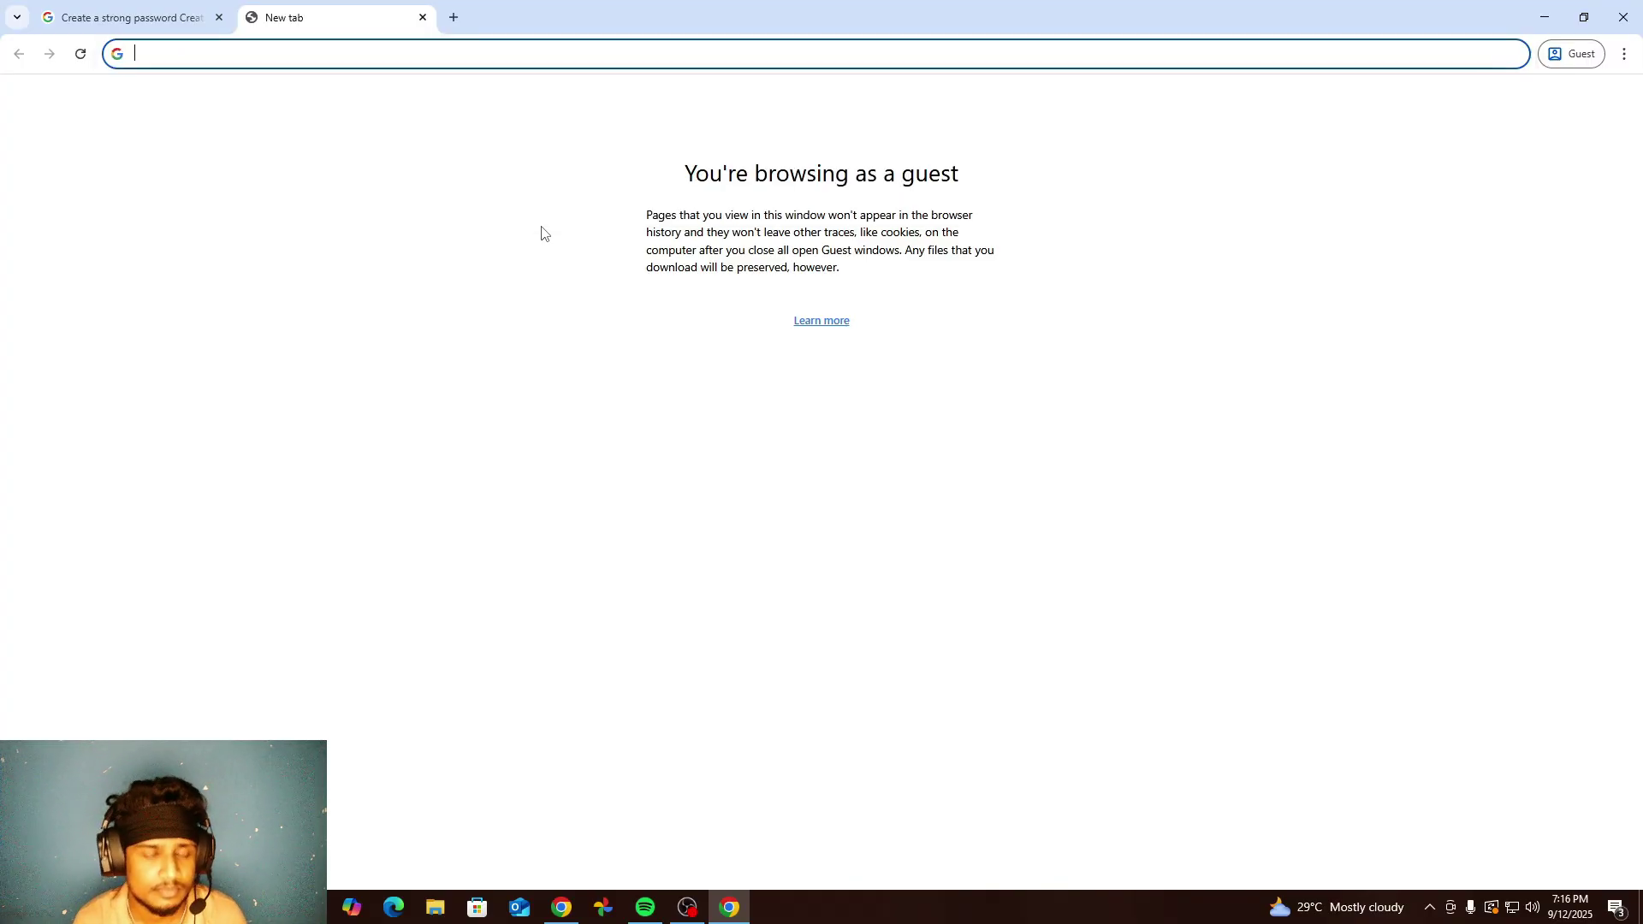
type("random pass")
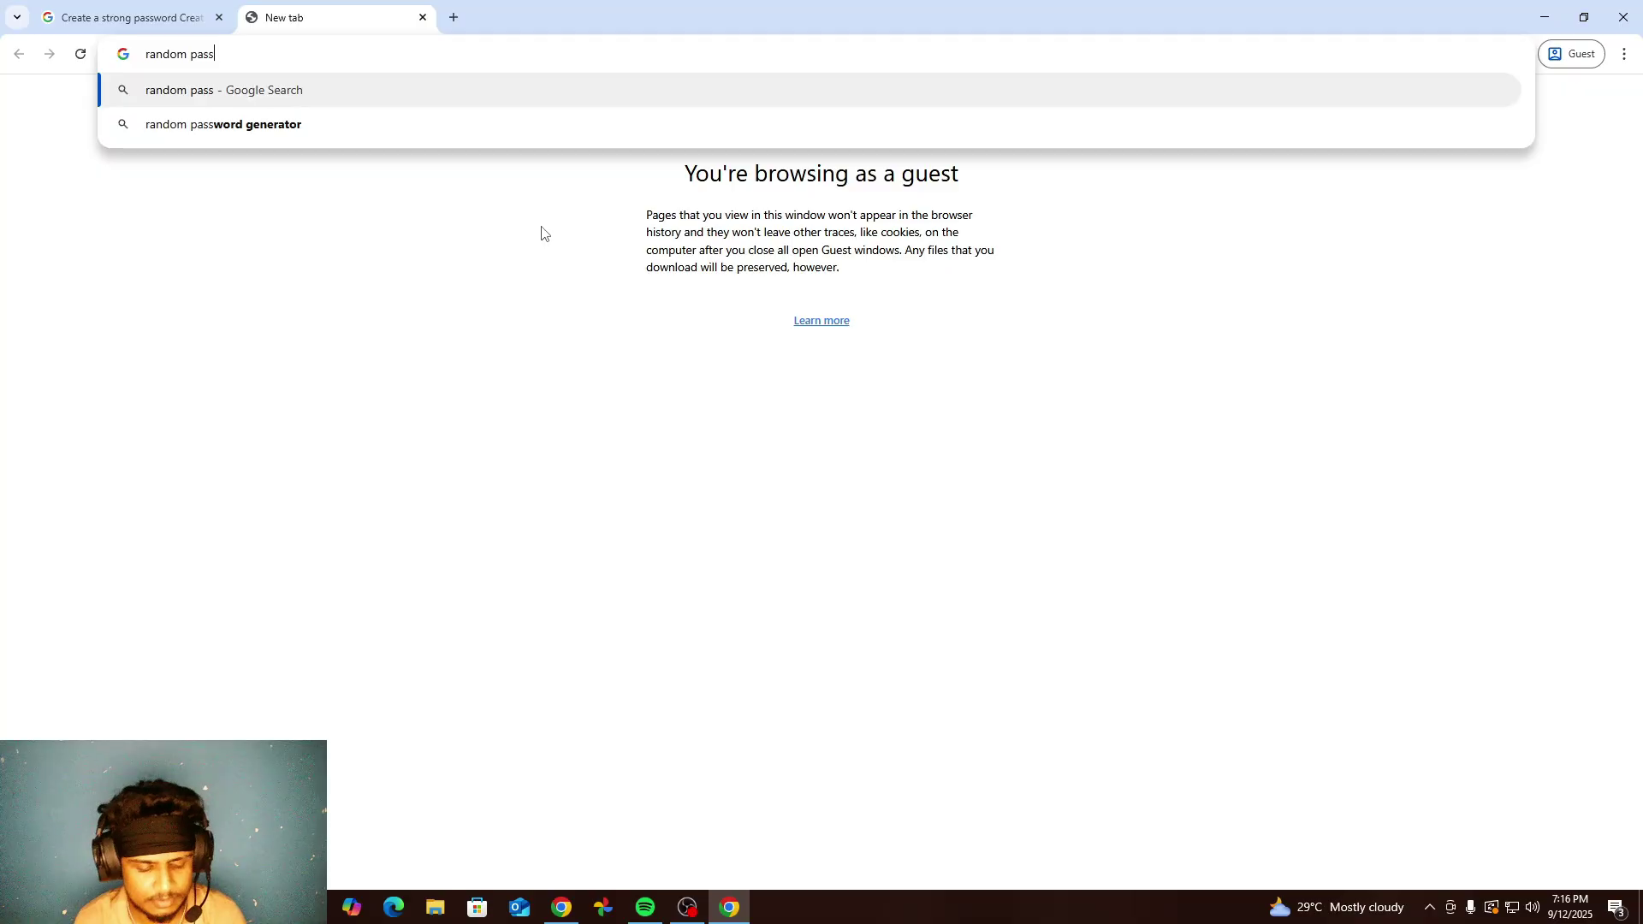
type("word gen")
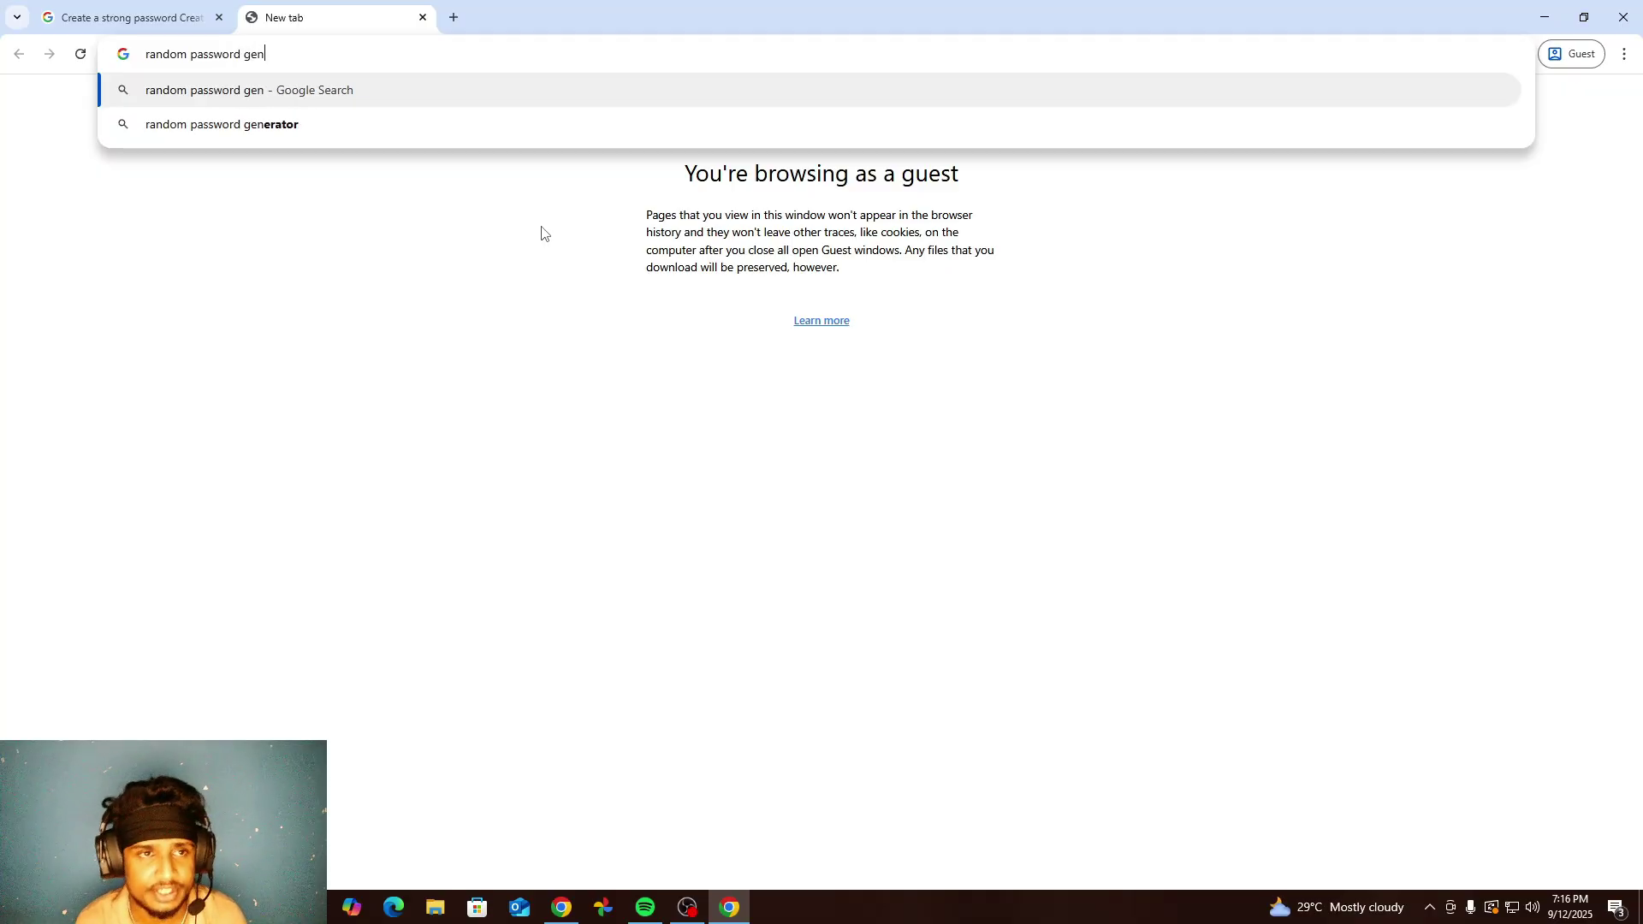
left_click(457, 133)
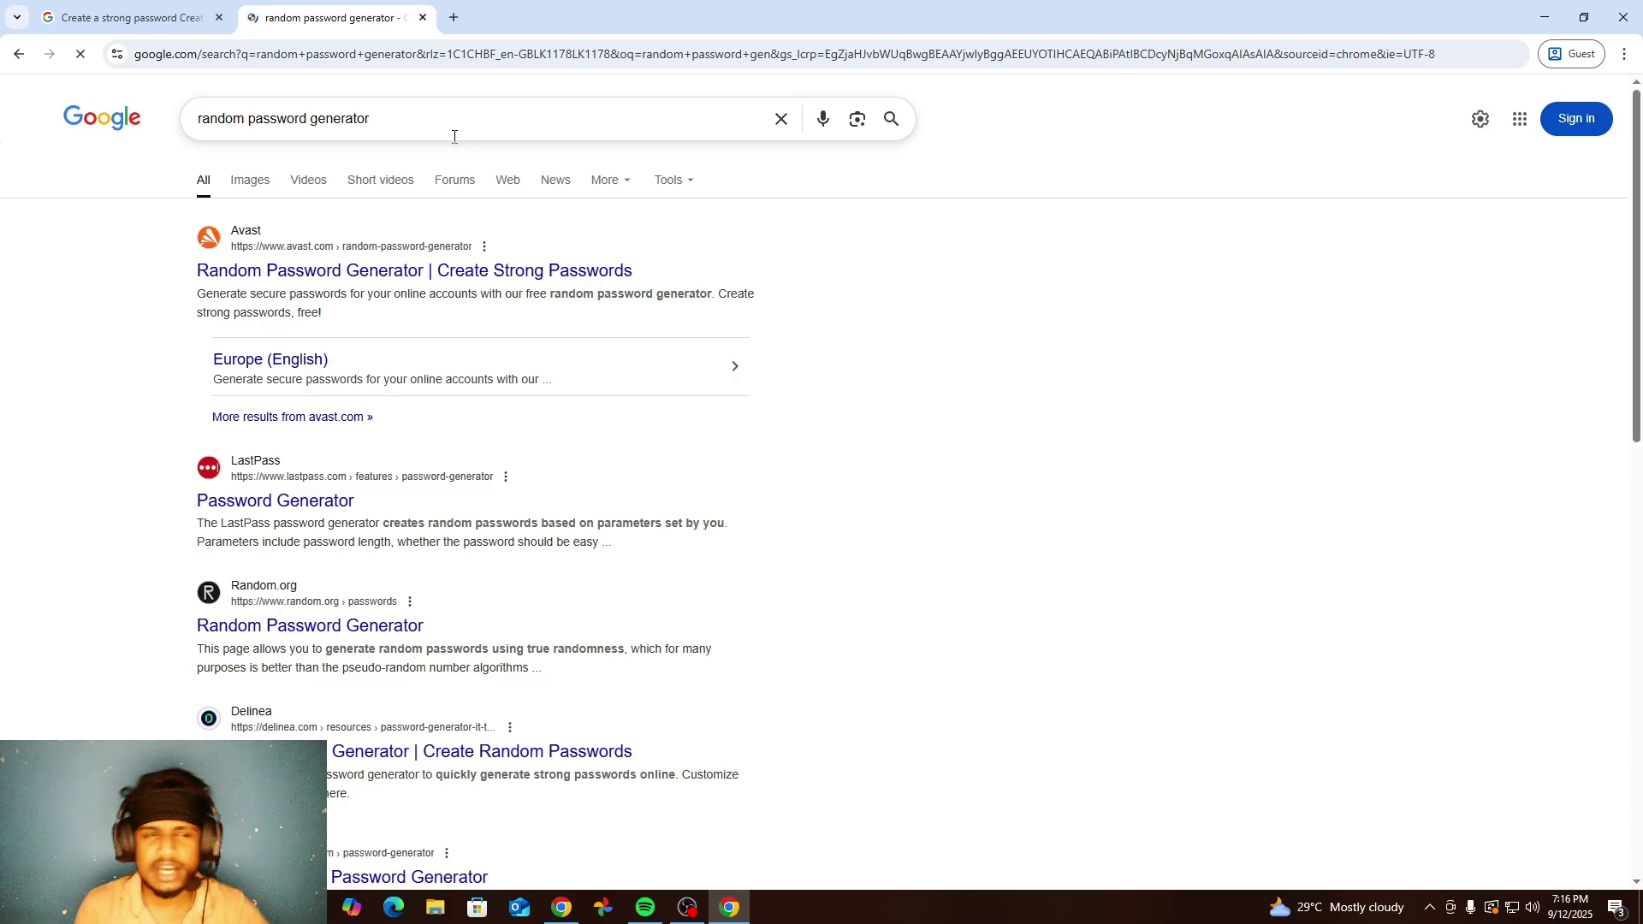
Return to the Create a strong password step and move between its empty Password and Confirm fields
left_click(128, 17)
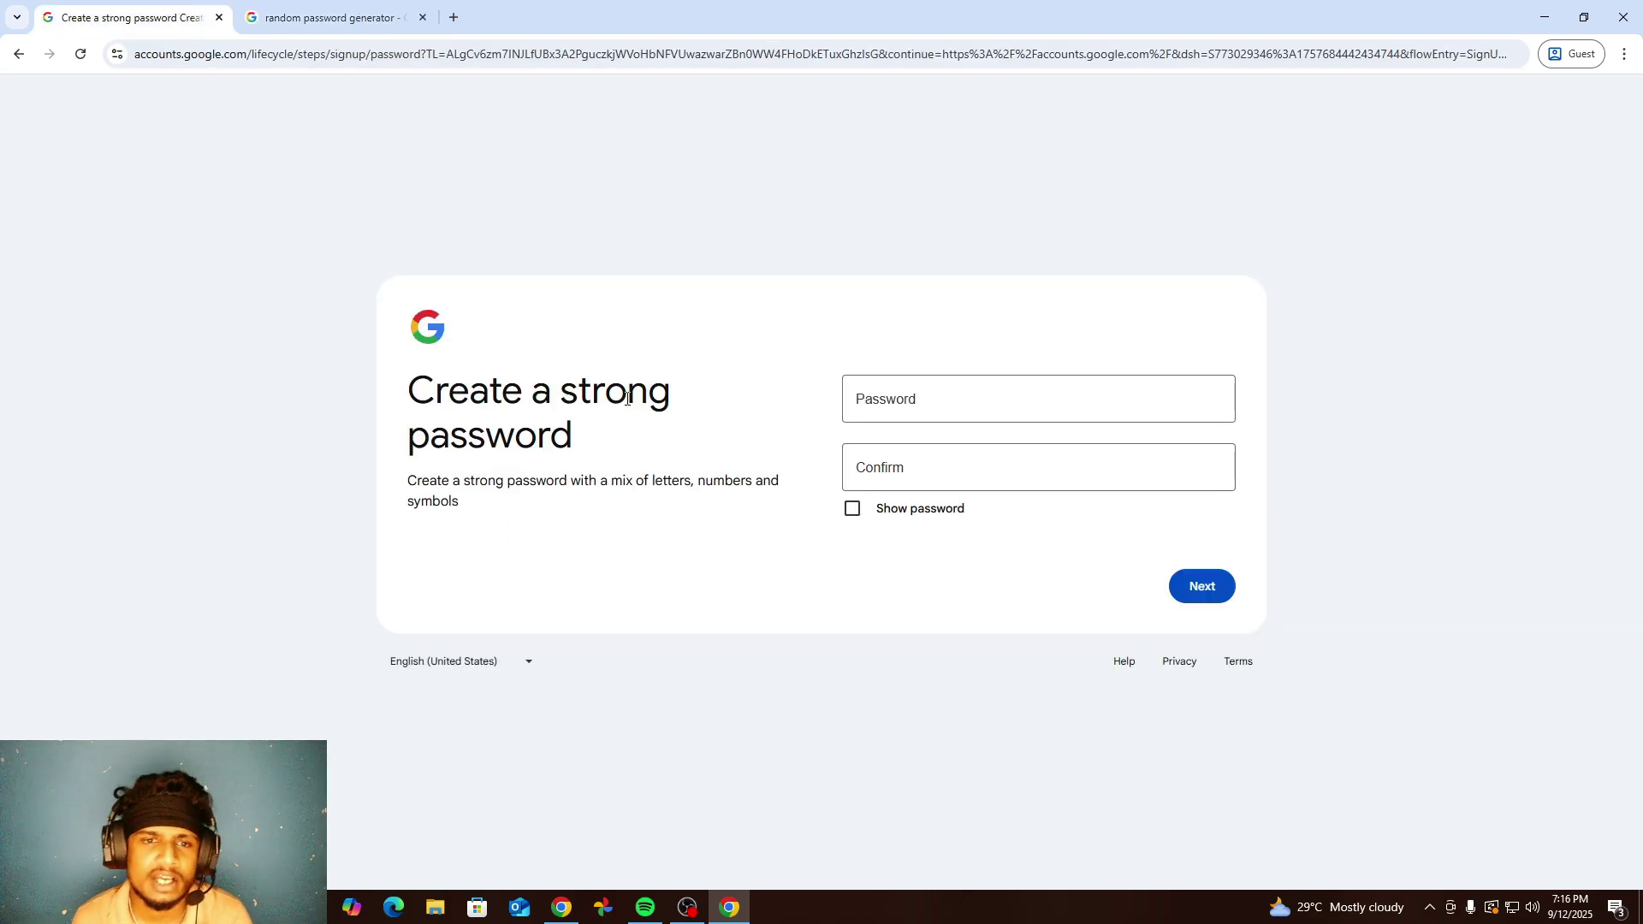
left_click(953, 398)
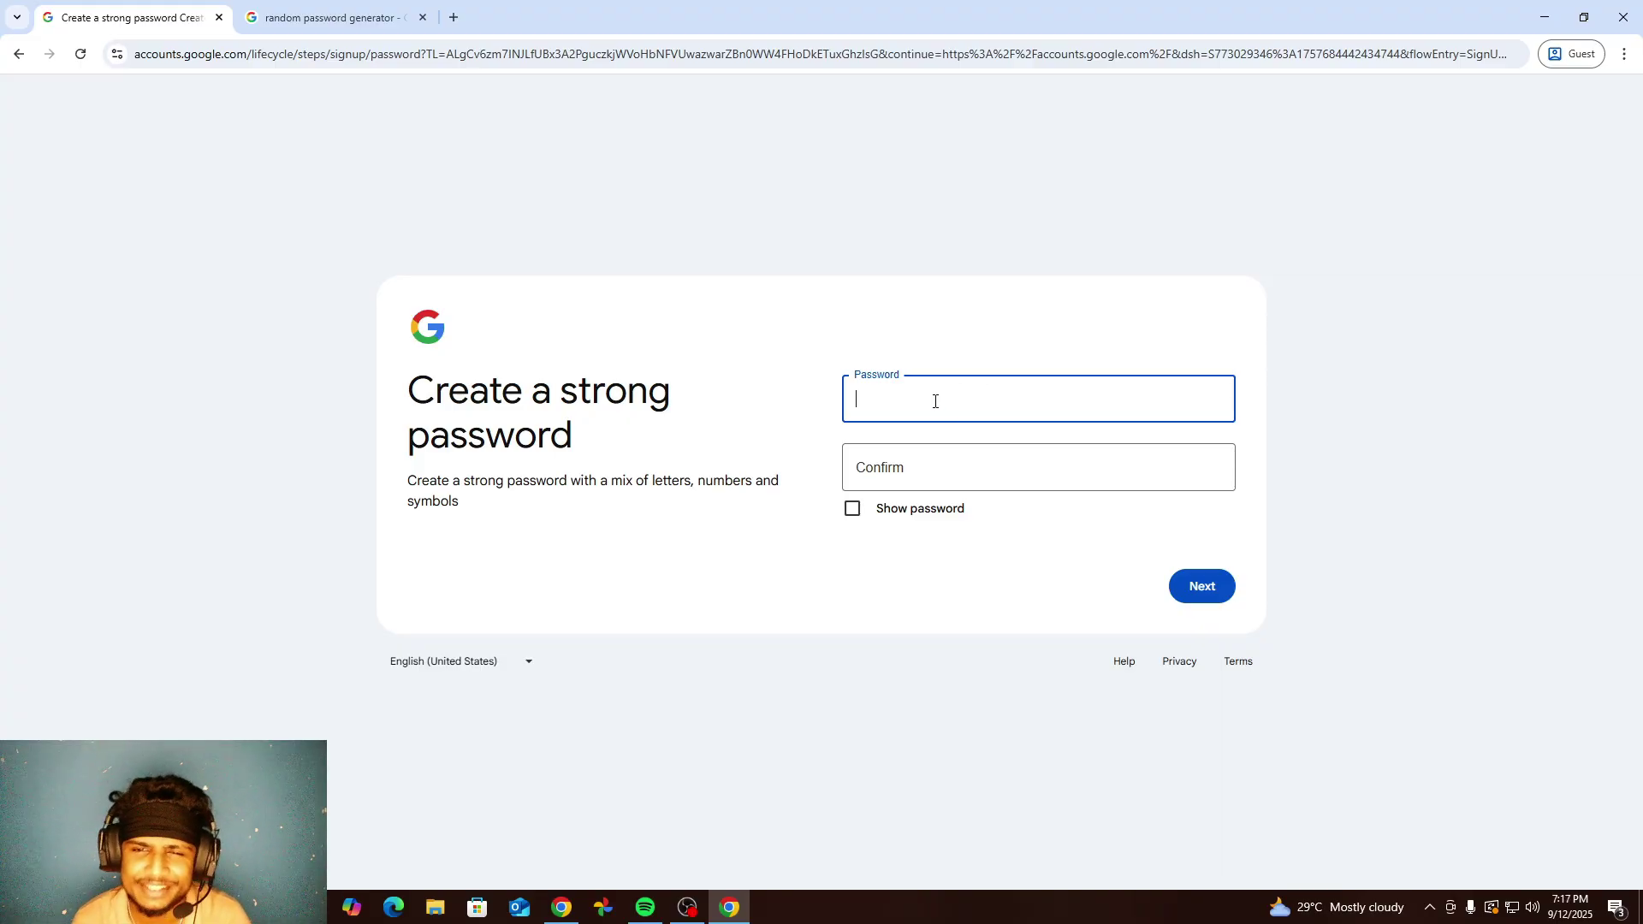
left_click(921, 261)
left_click(934, 408)
left_click(903, 466)
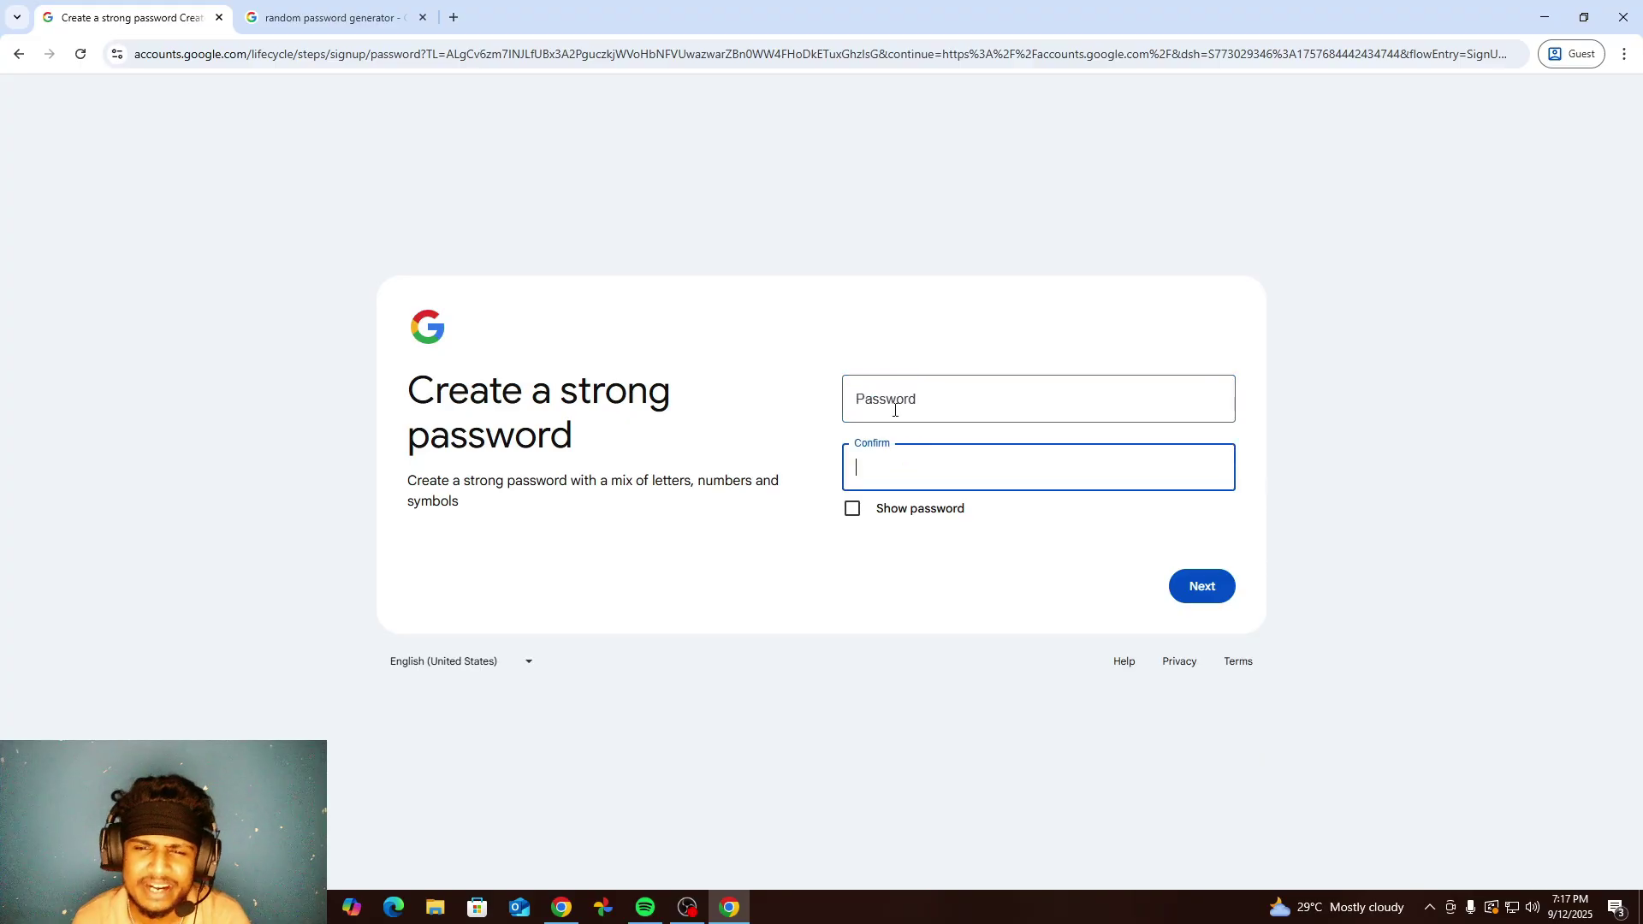
key("shift+Tab")
left_click(894, 465)
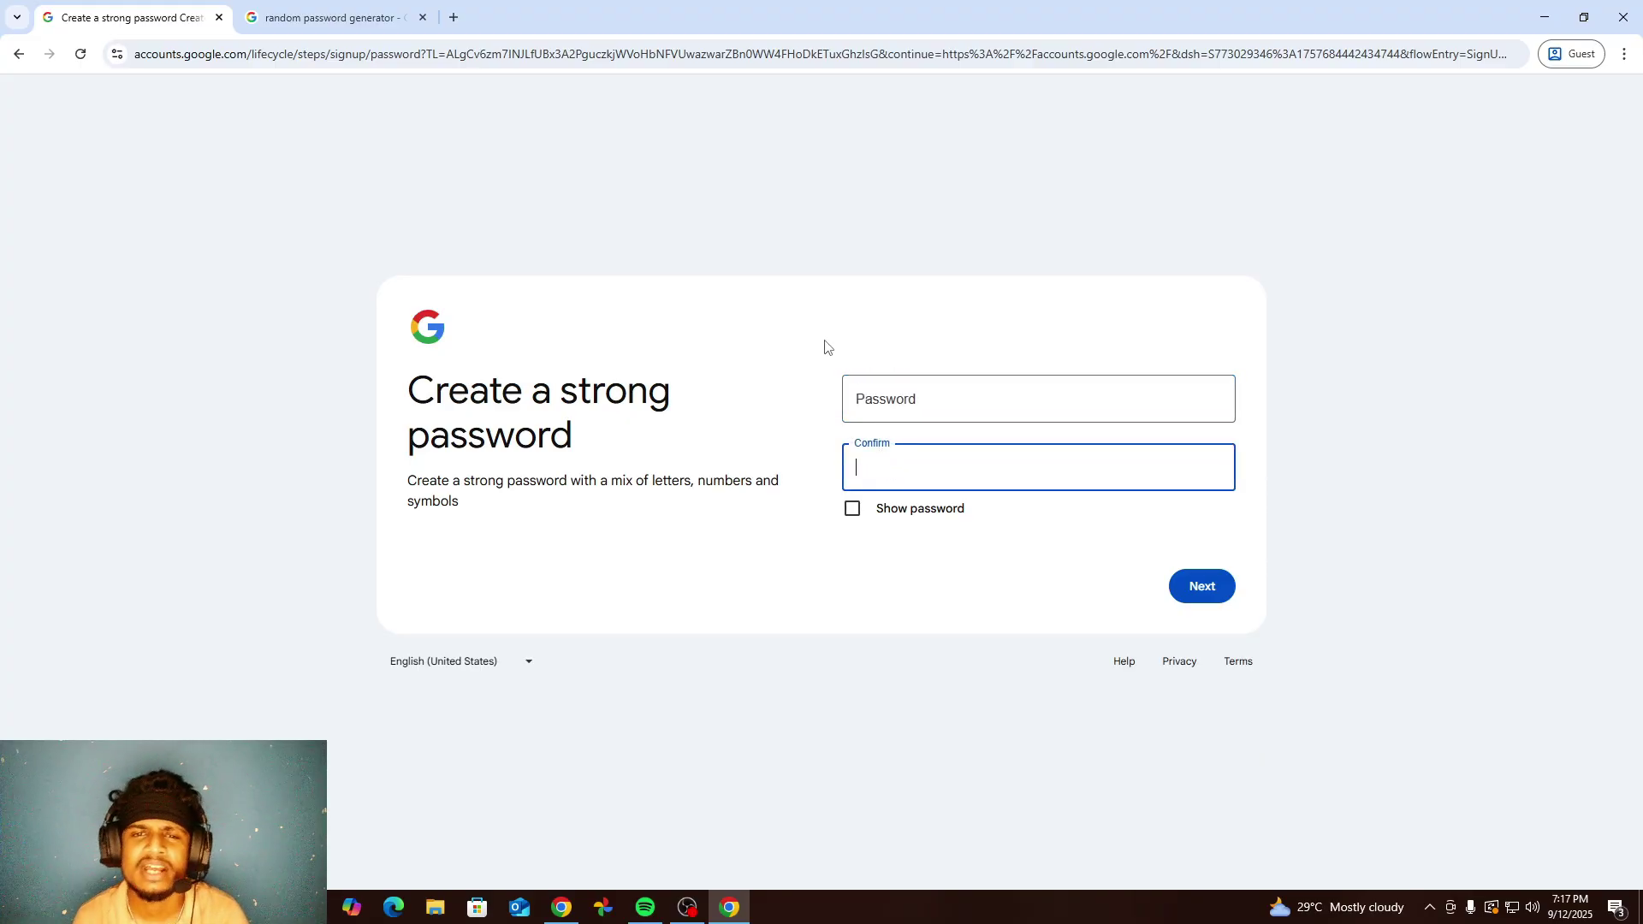
Open Avast's Random Password Generator and include #$& symbols in its 16-character password
left_click(338, 18)
left_click(345, 285)
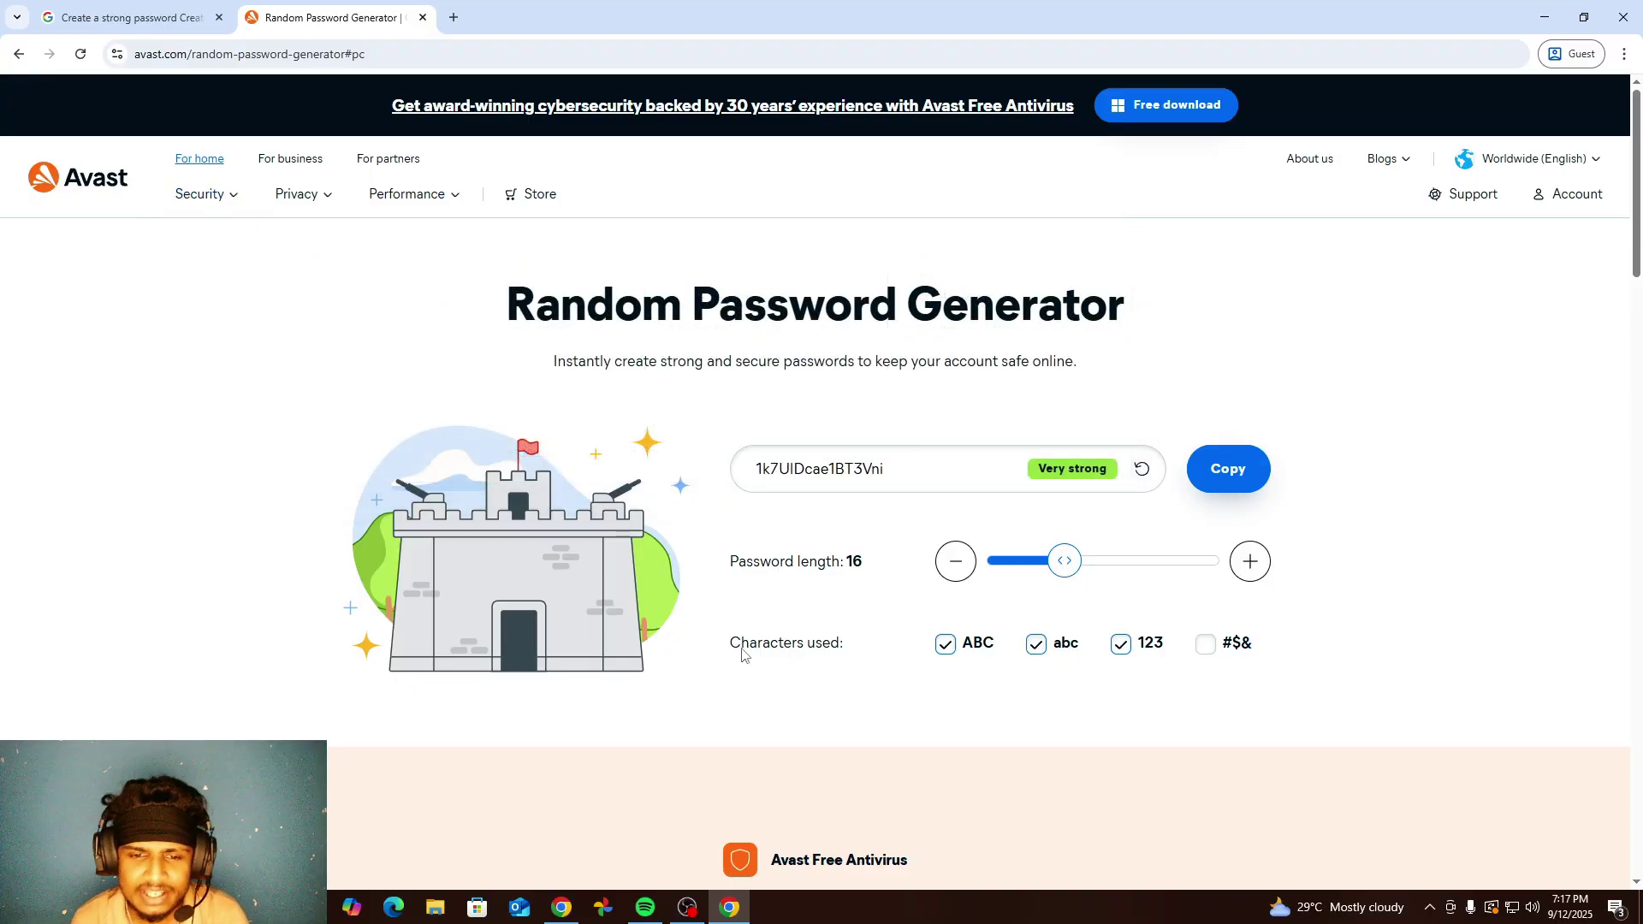
triple_click(862, 649)
left_click(811, 558)
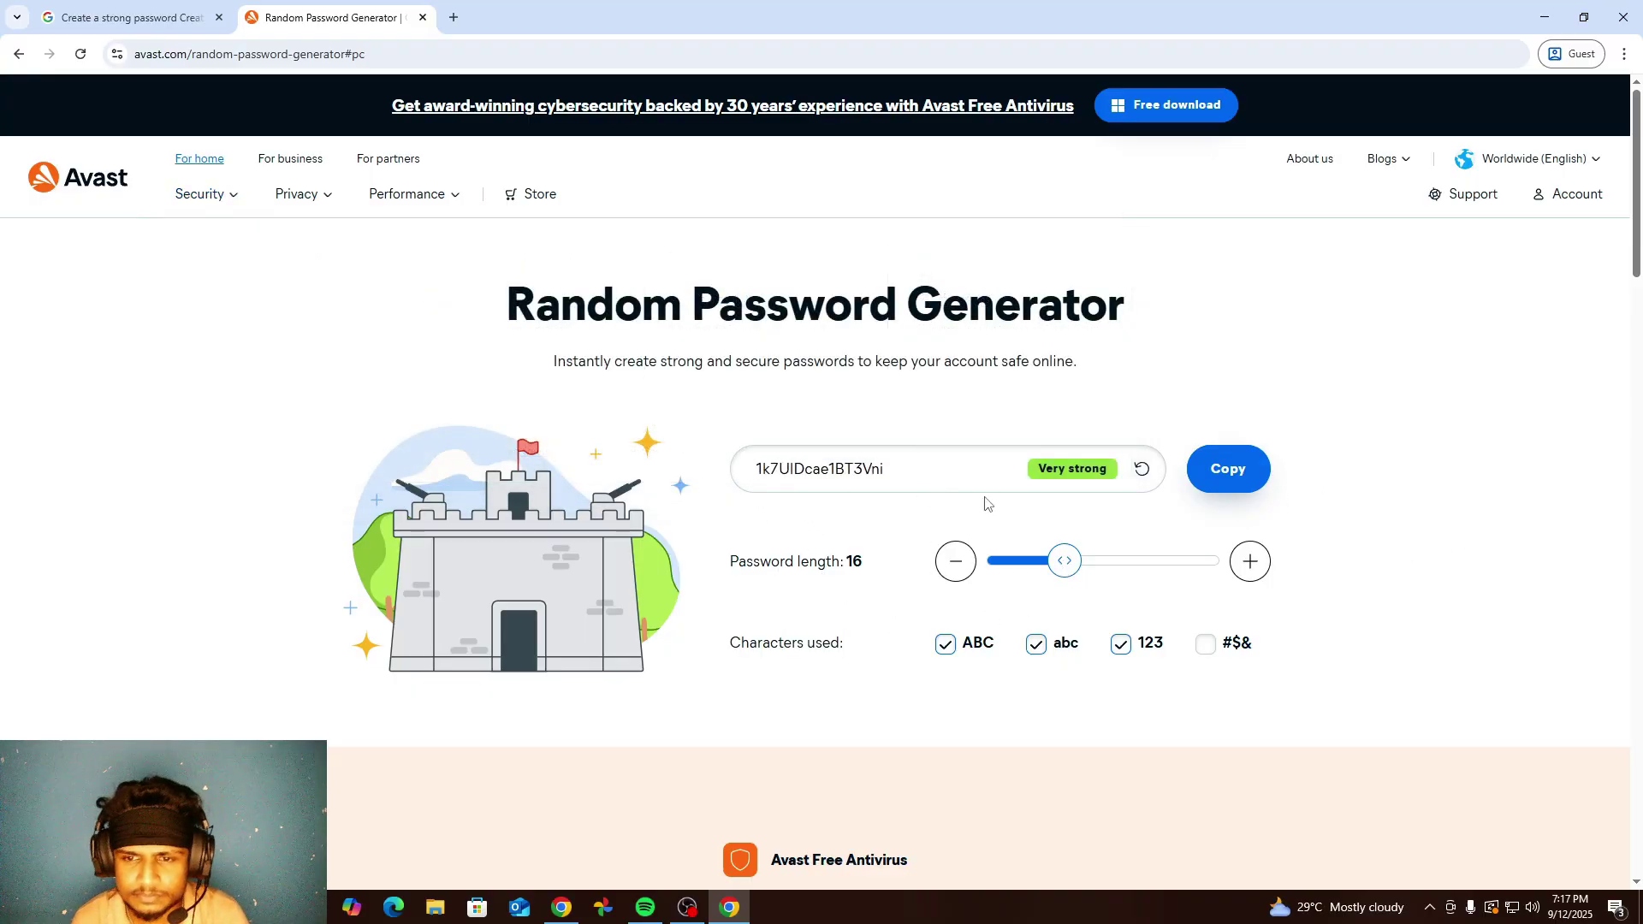
left_click(1204, 648)
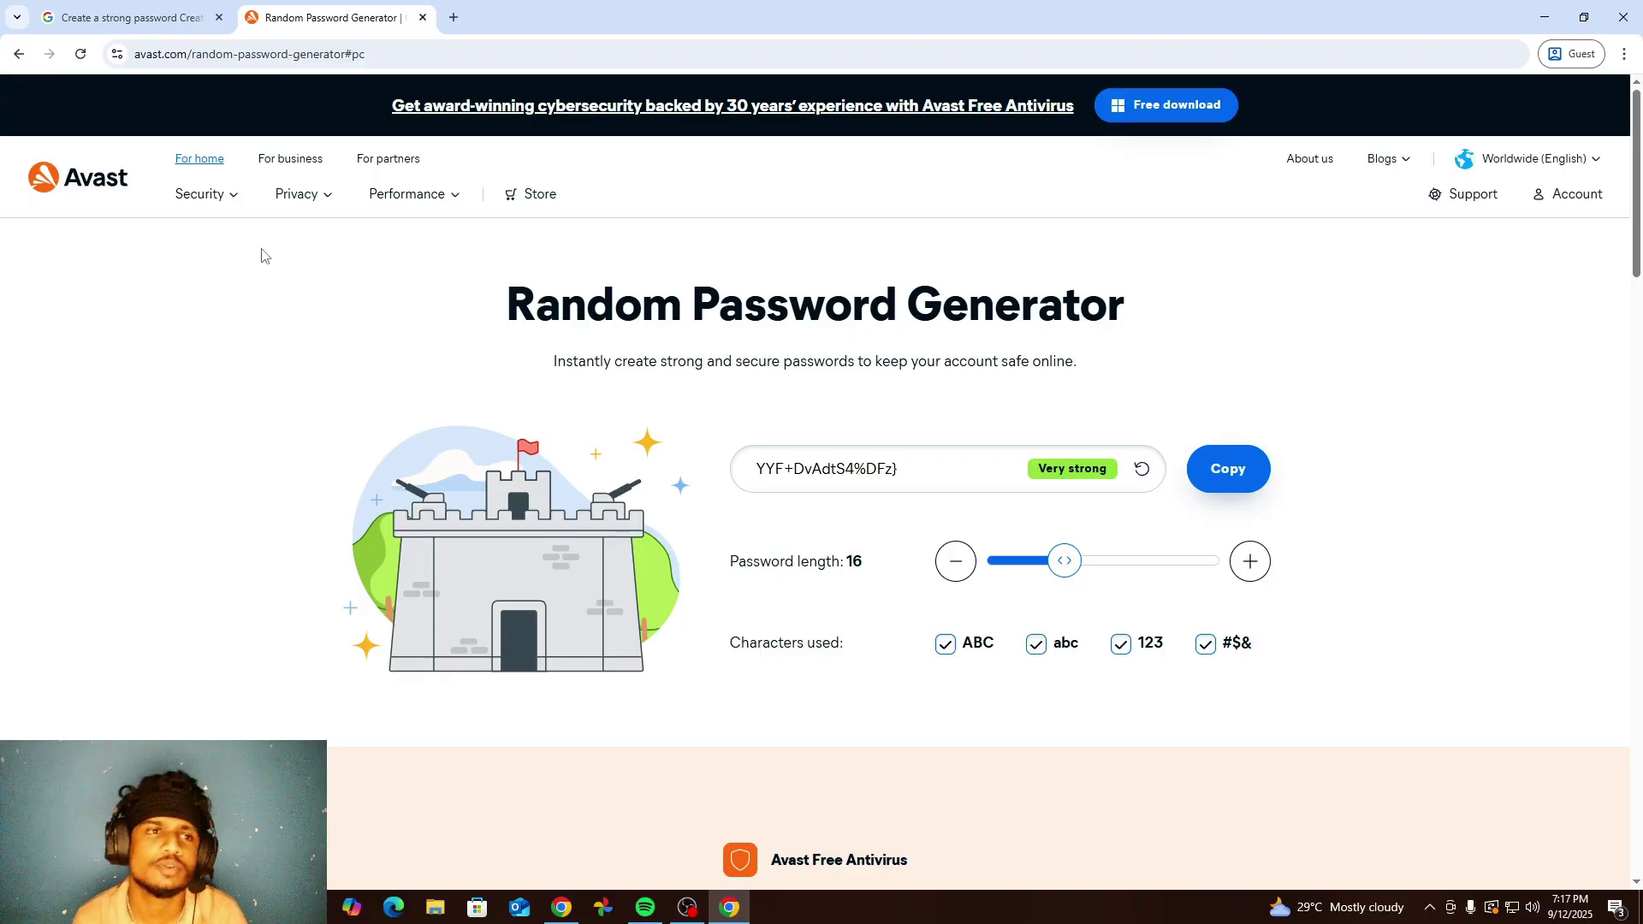
left_click(137, 19)
left_click(910, 419)
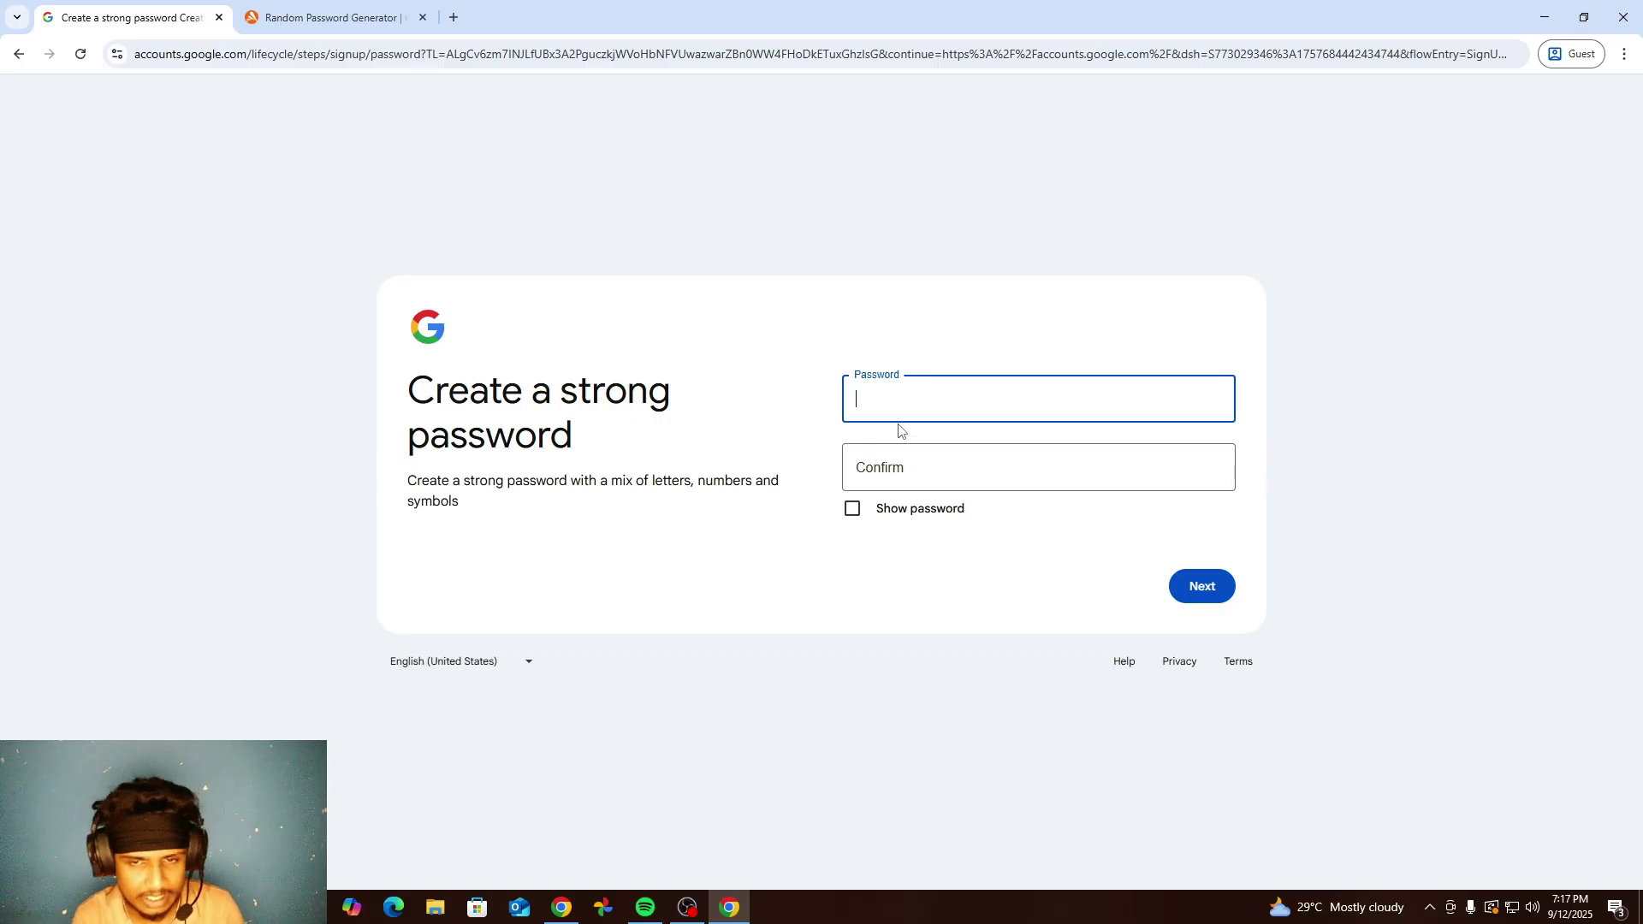
Type a short four-character sample password in the Password field with Show password turned on
type("•")
left_click(852, 512)
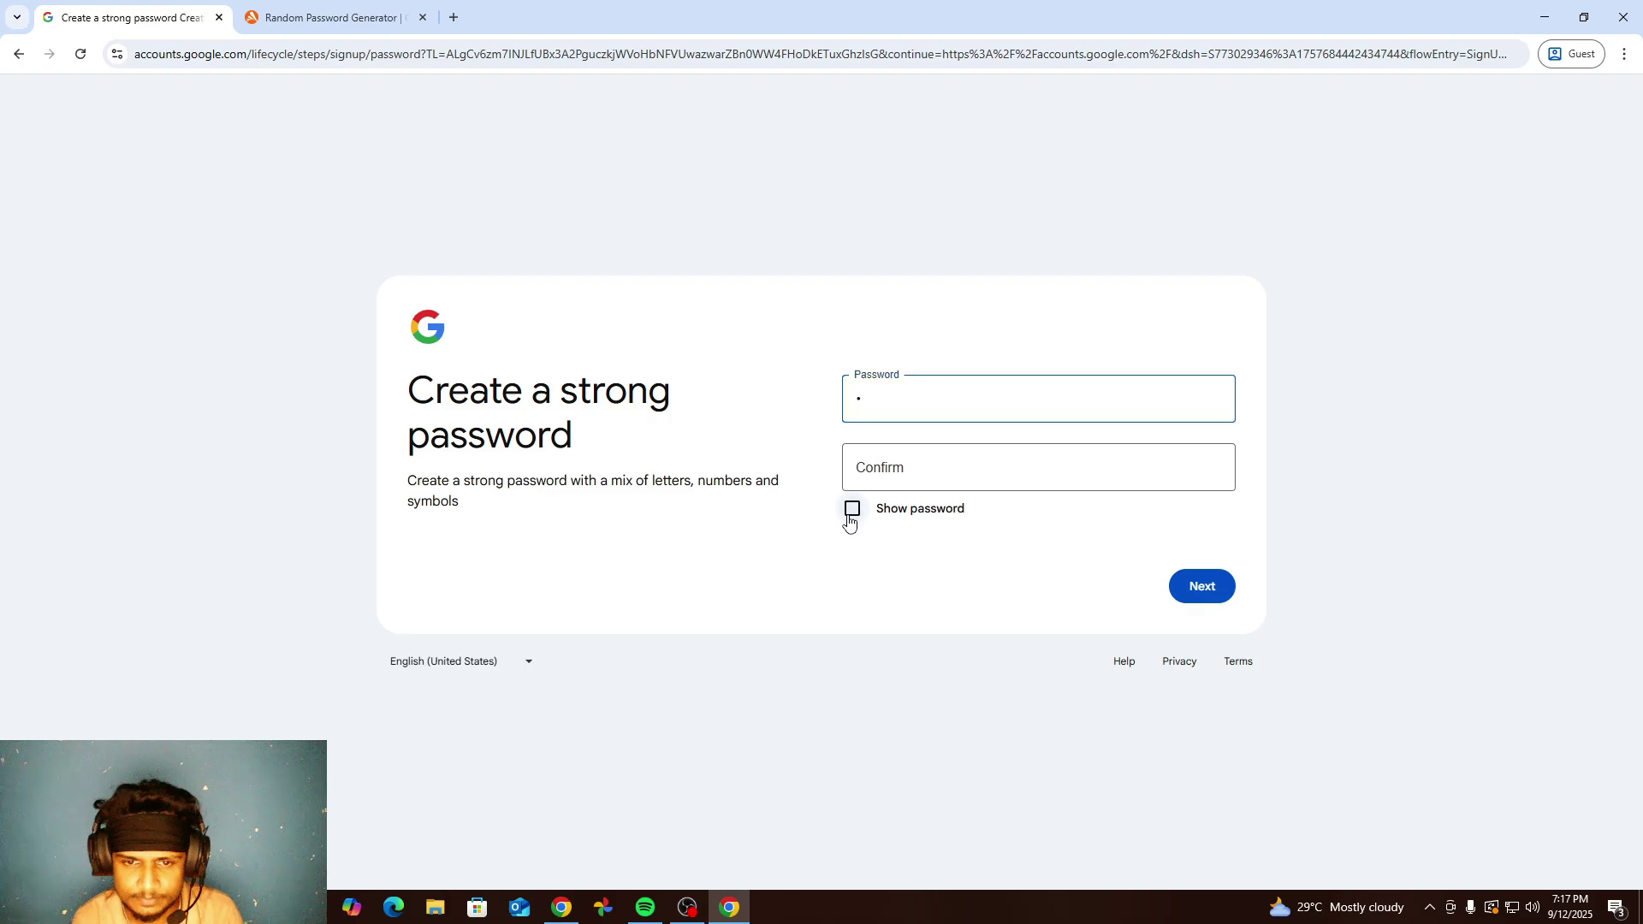
left_click(880, 392)
type("v")
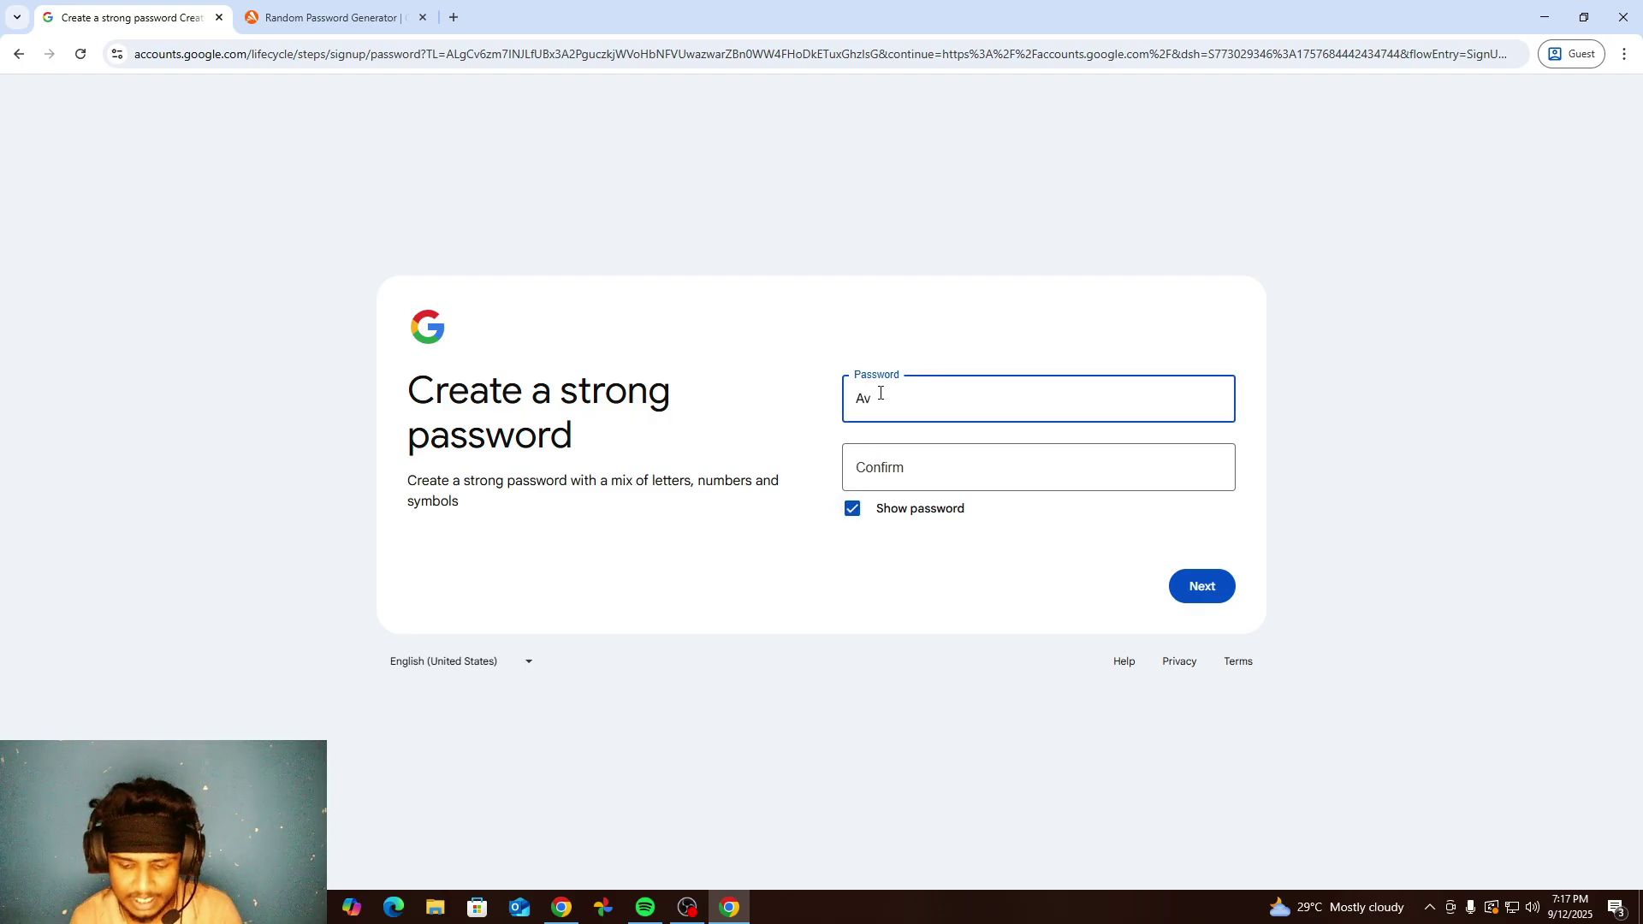
key("BackSpace")
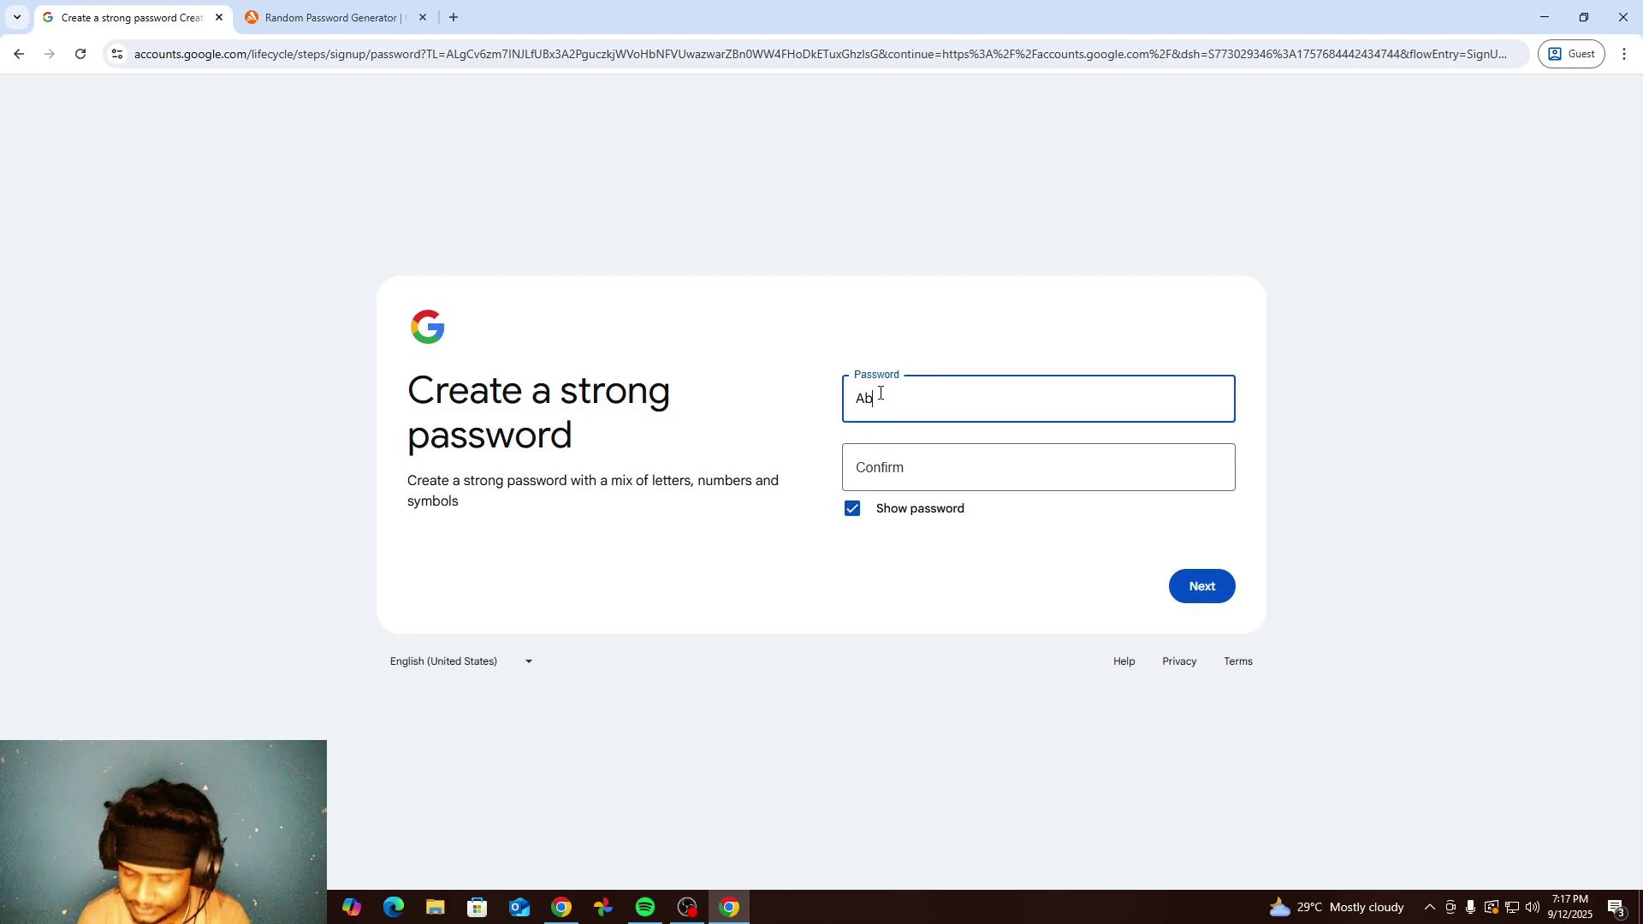
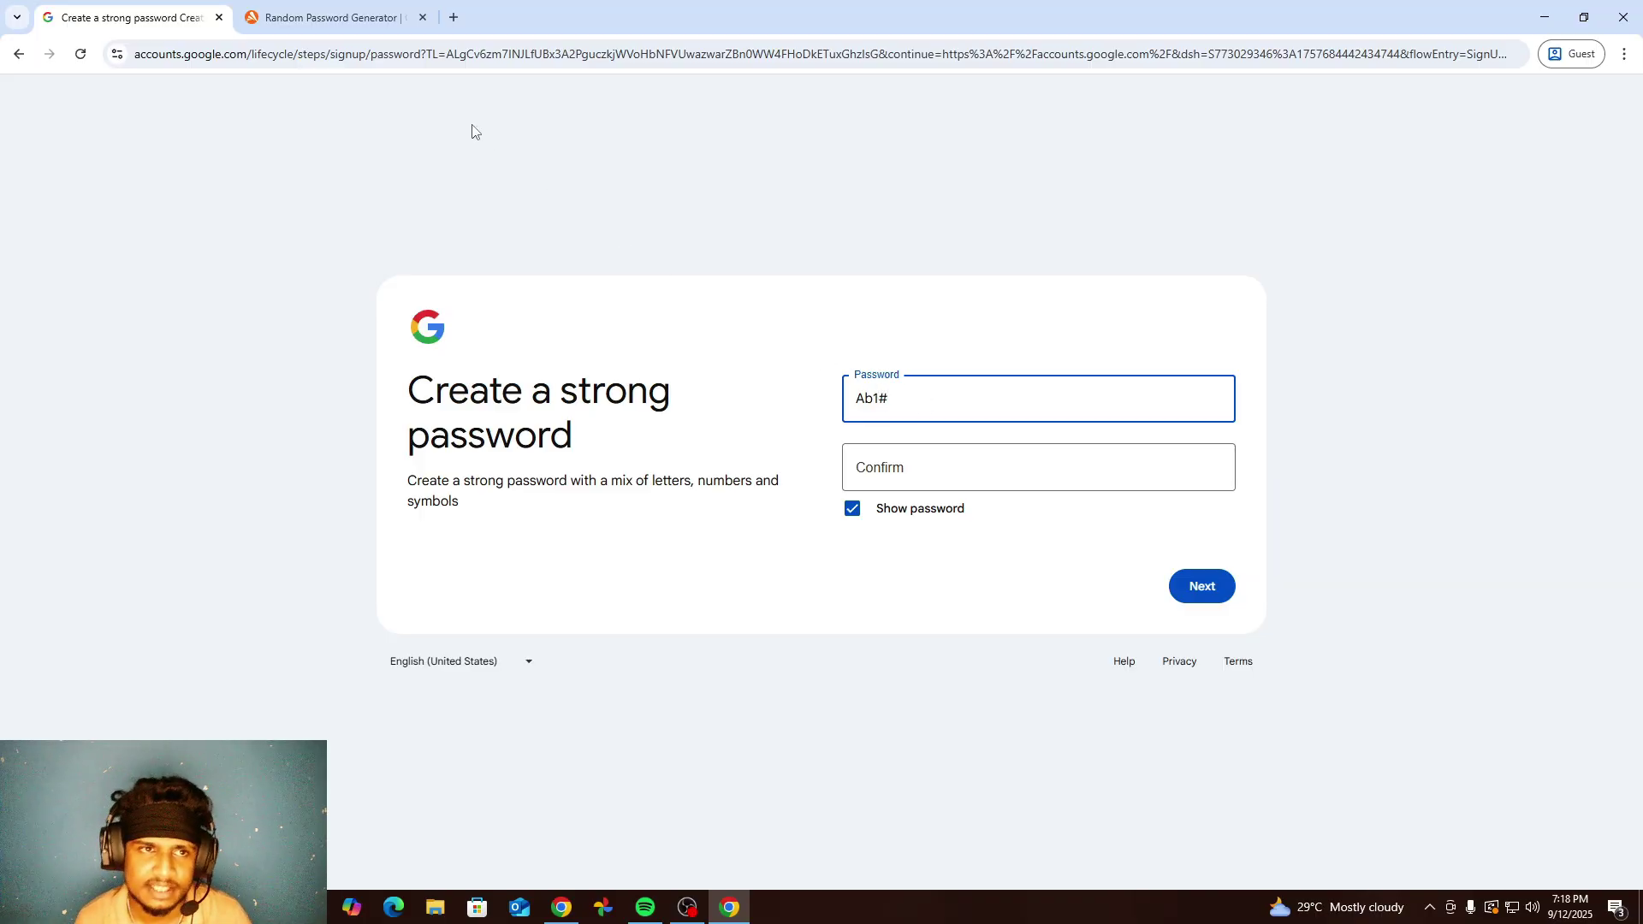
left_click(386, 28)
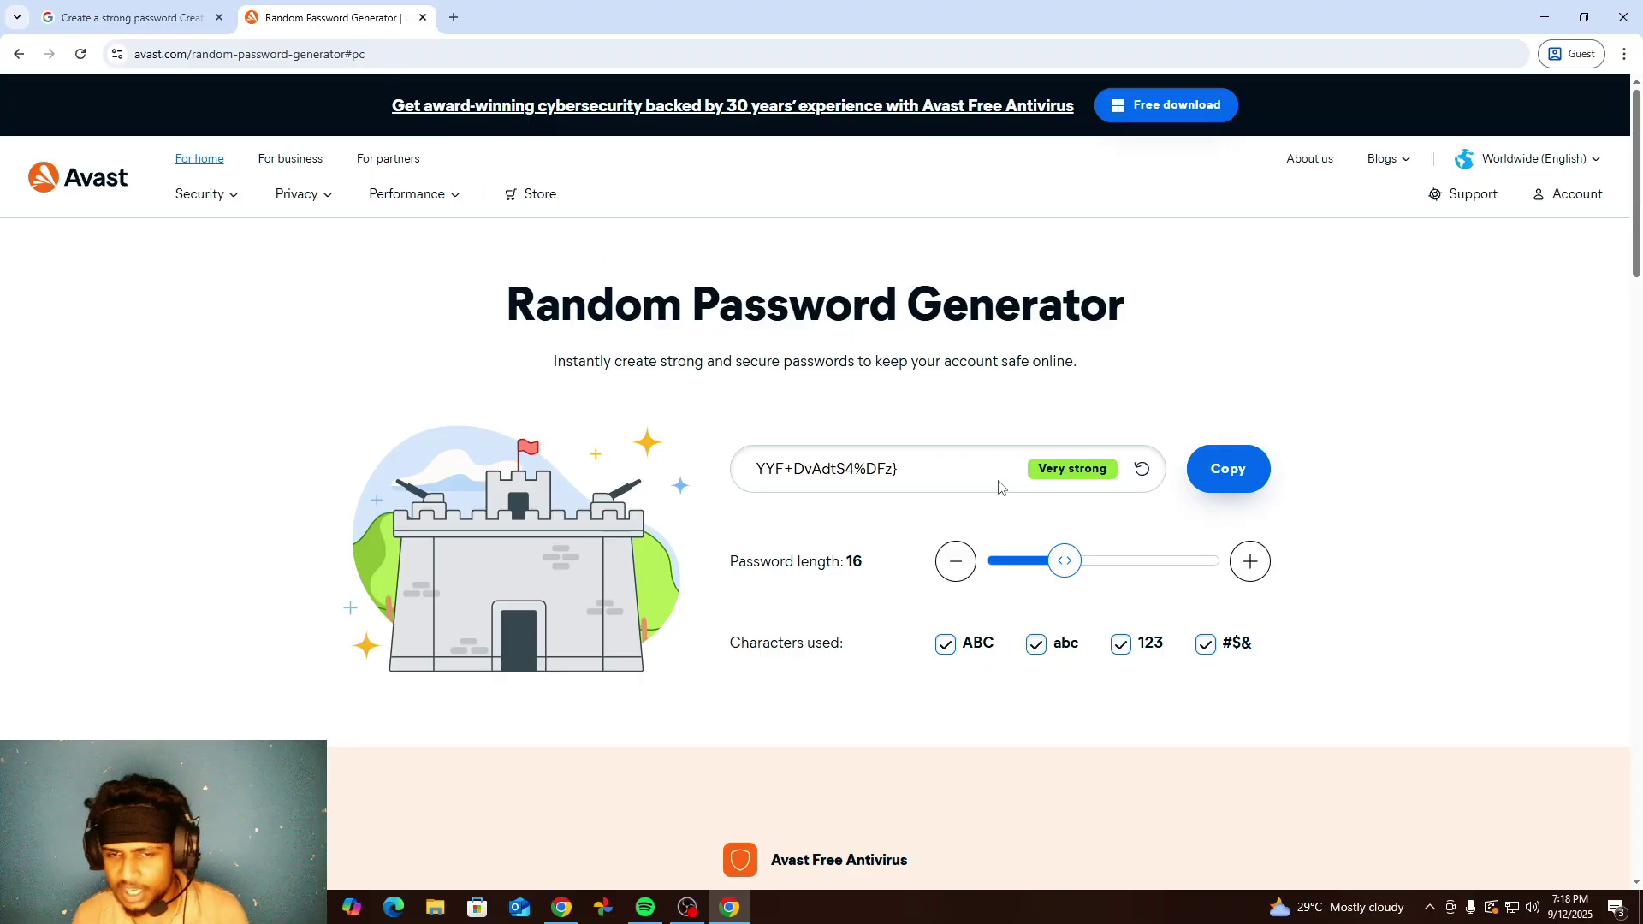
Set the Avast password length to 12 characters and regenerate the password twice
mouse_move(1069, 572)
left_mouse_down()
mouse_move(1100, 569)
mouse_move(1056, 568)
mouse_move(1089, 566)
left_mouse_up()
left_click(230, 14)
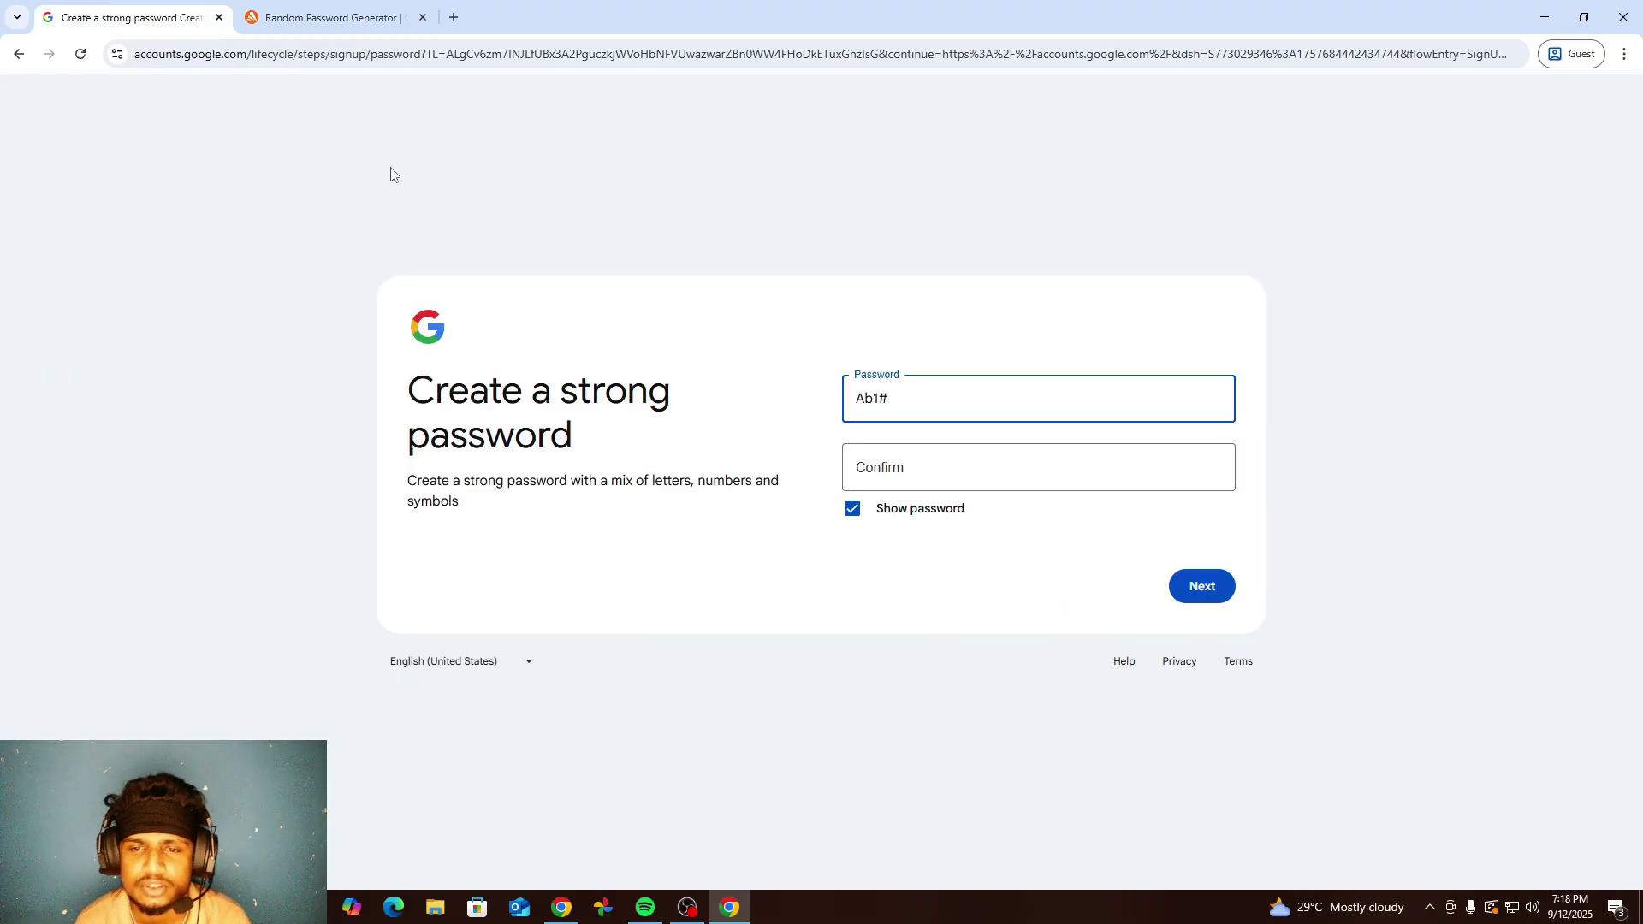
left_click(334, 13)
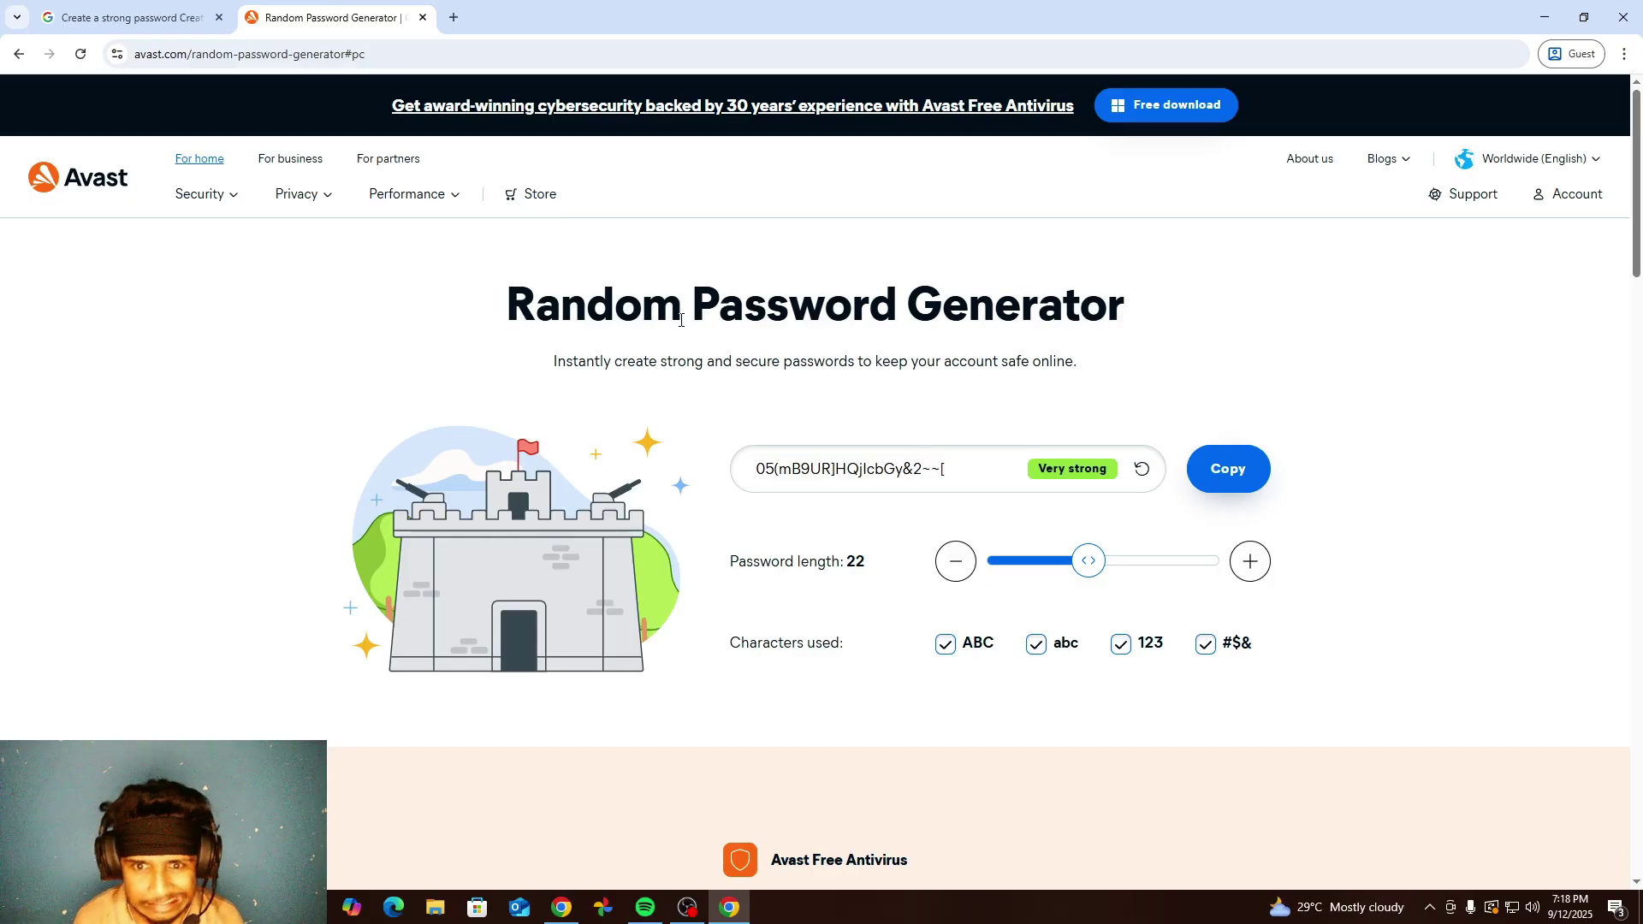
left_click_drag(1026, 564, 1052, 568)
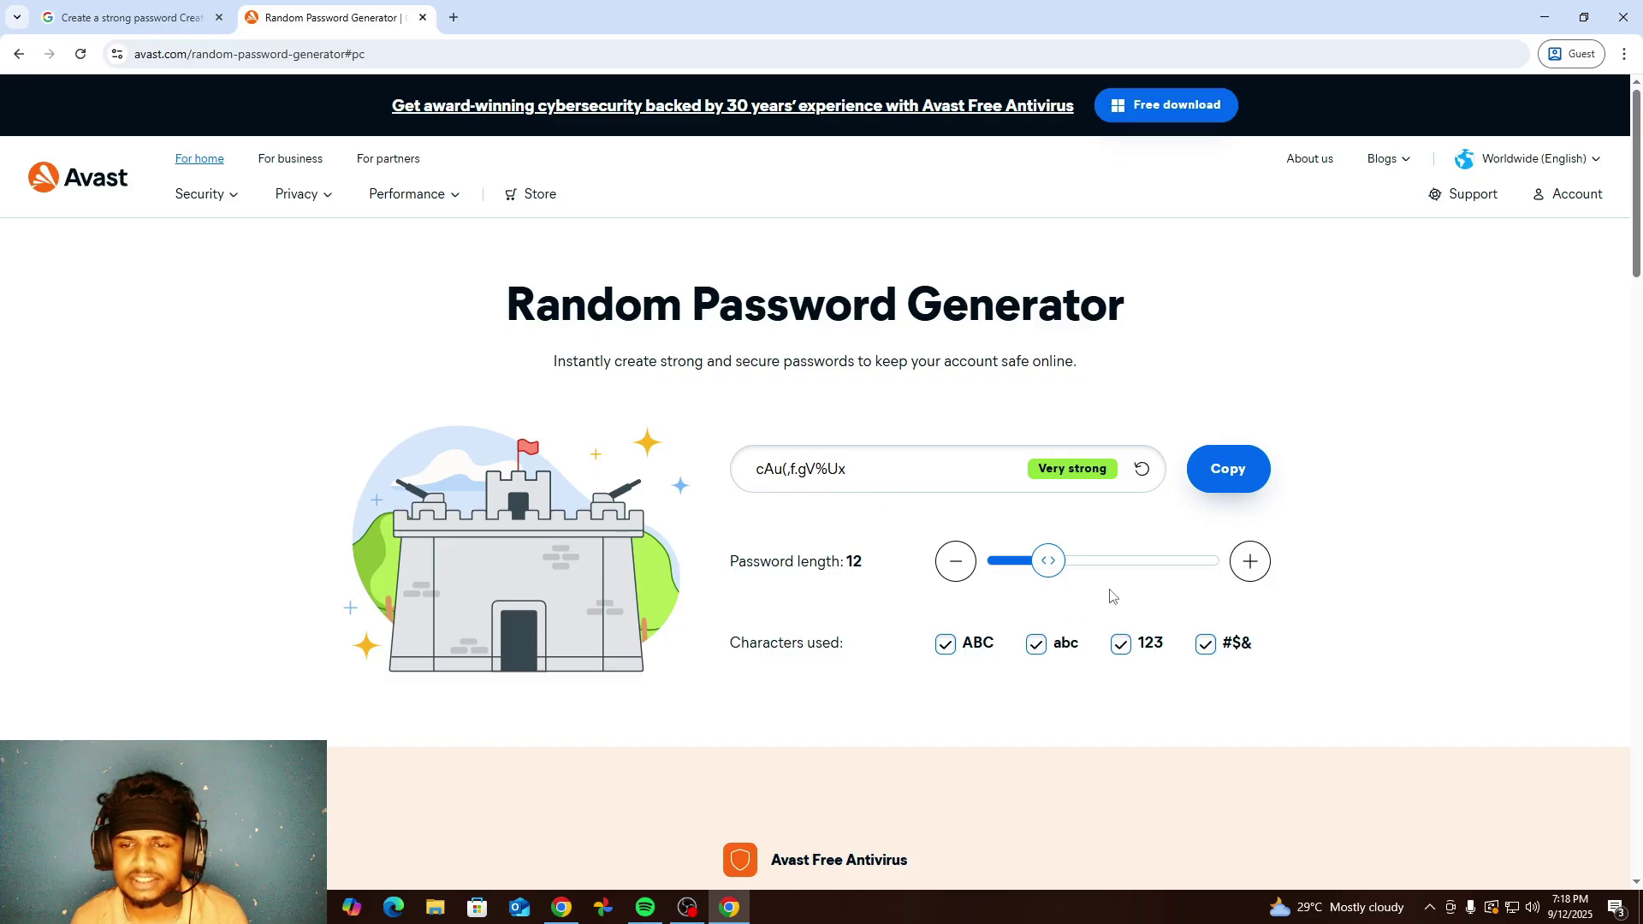
left_click_drag(1085, 565, 1049, 565)
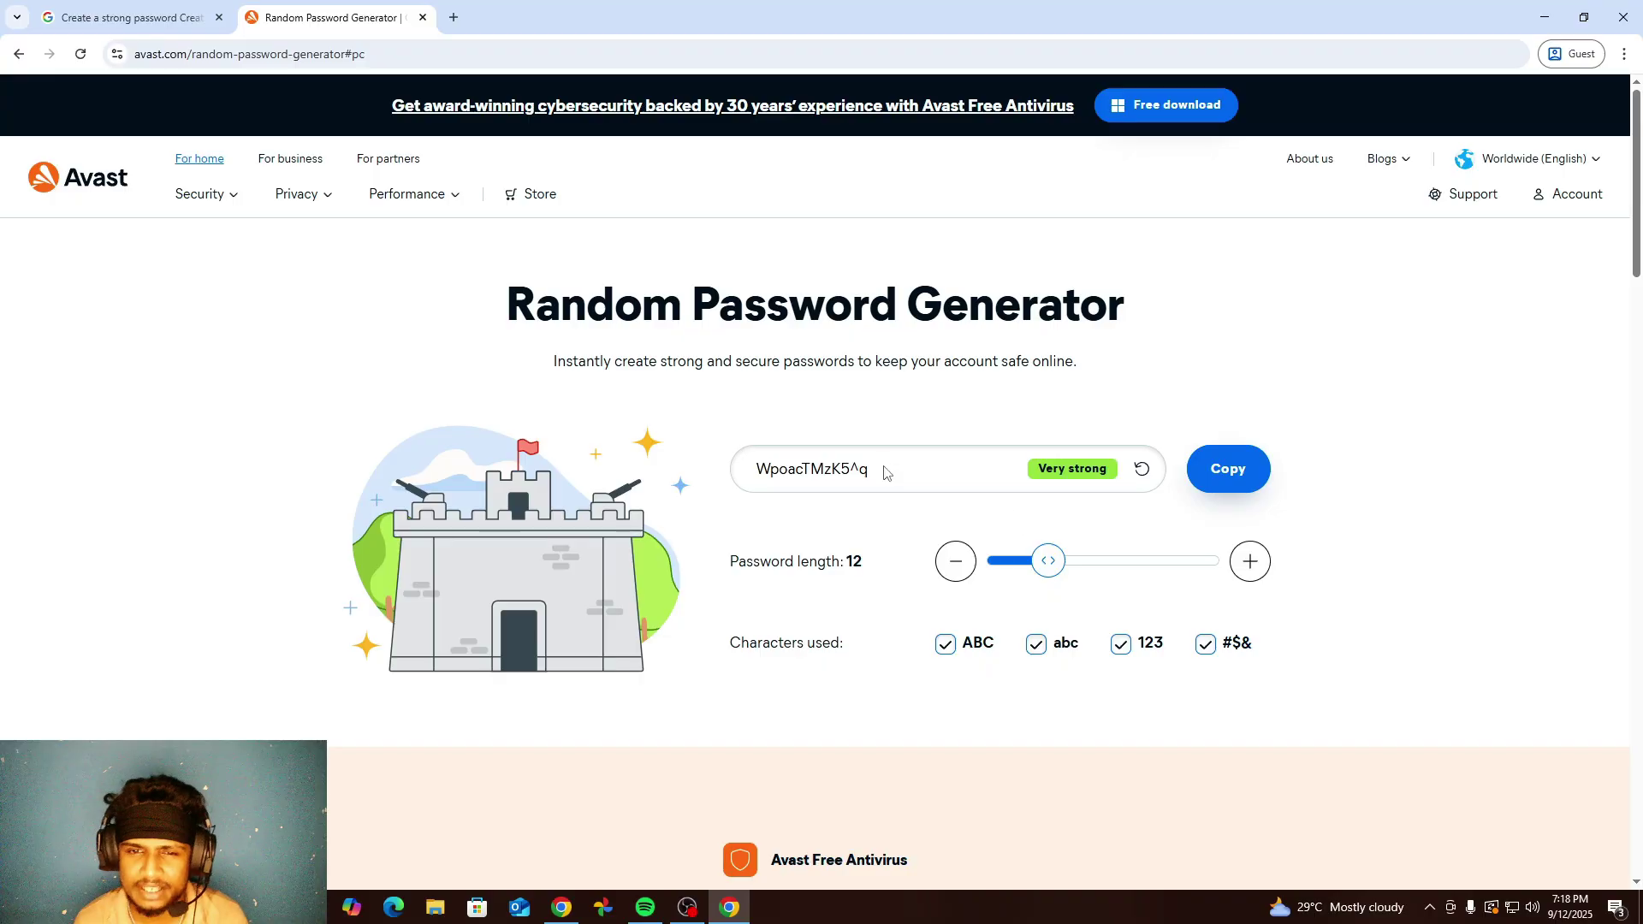
left_click(1142, 469)
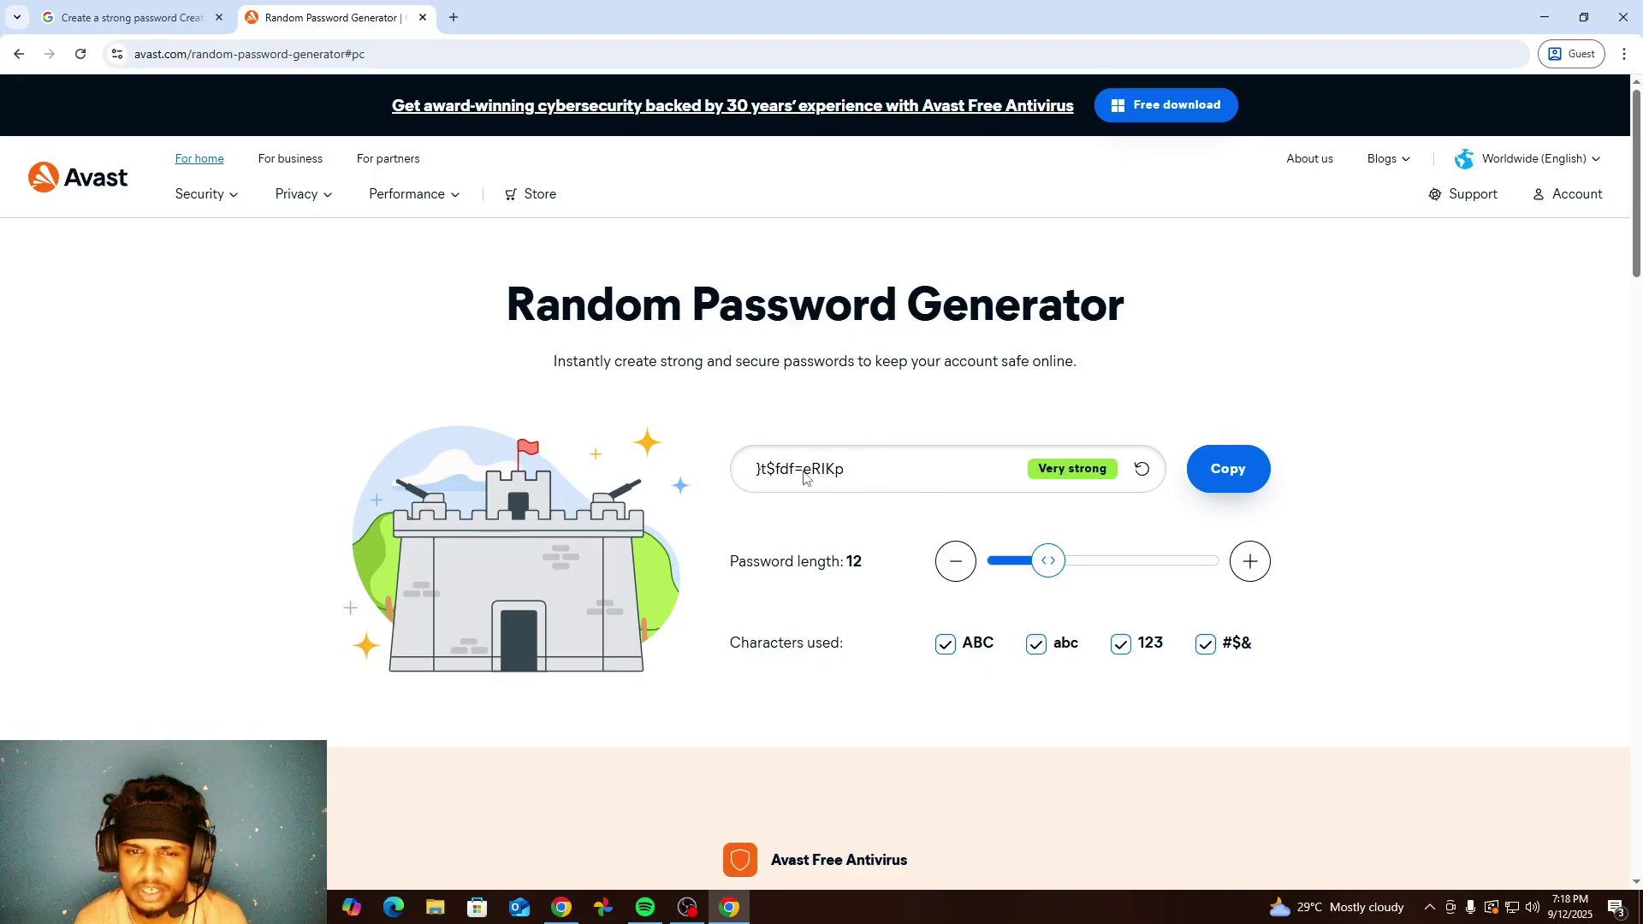
left_click(1142, 469)
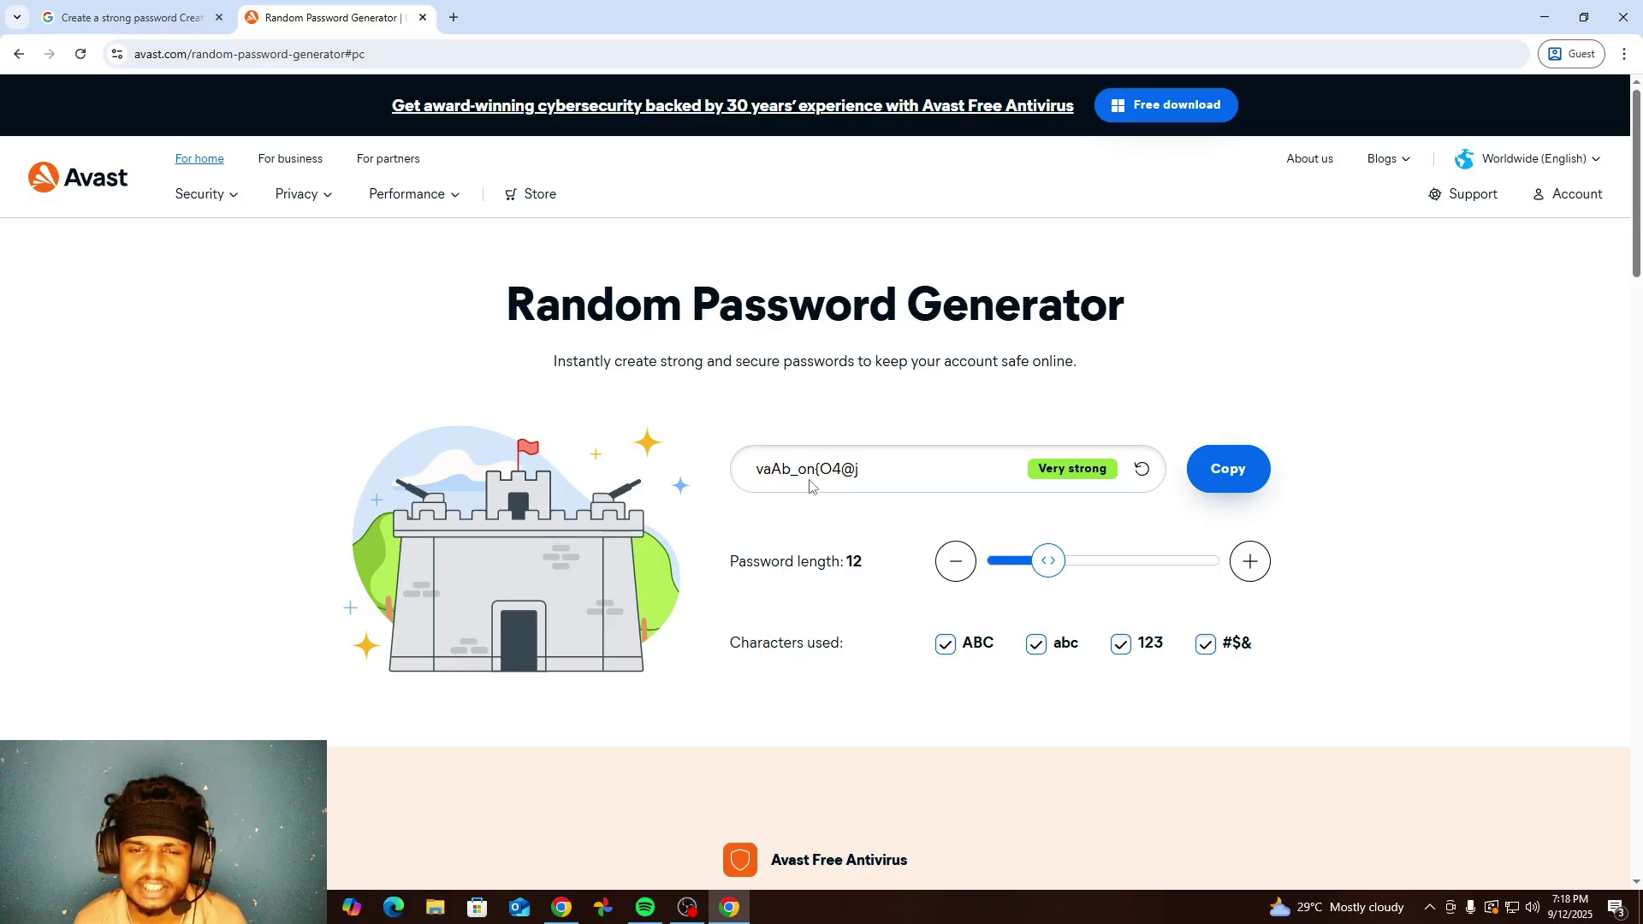
Copy the Avast-generated password and paste it over the Password field's contents
left_click(129, 17)
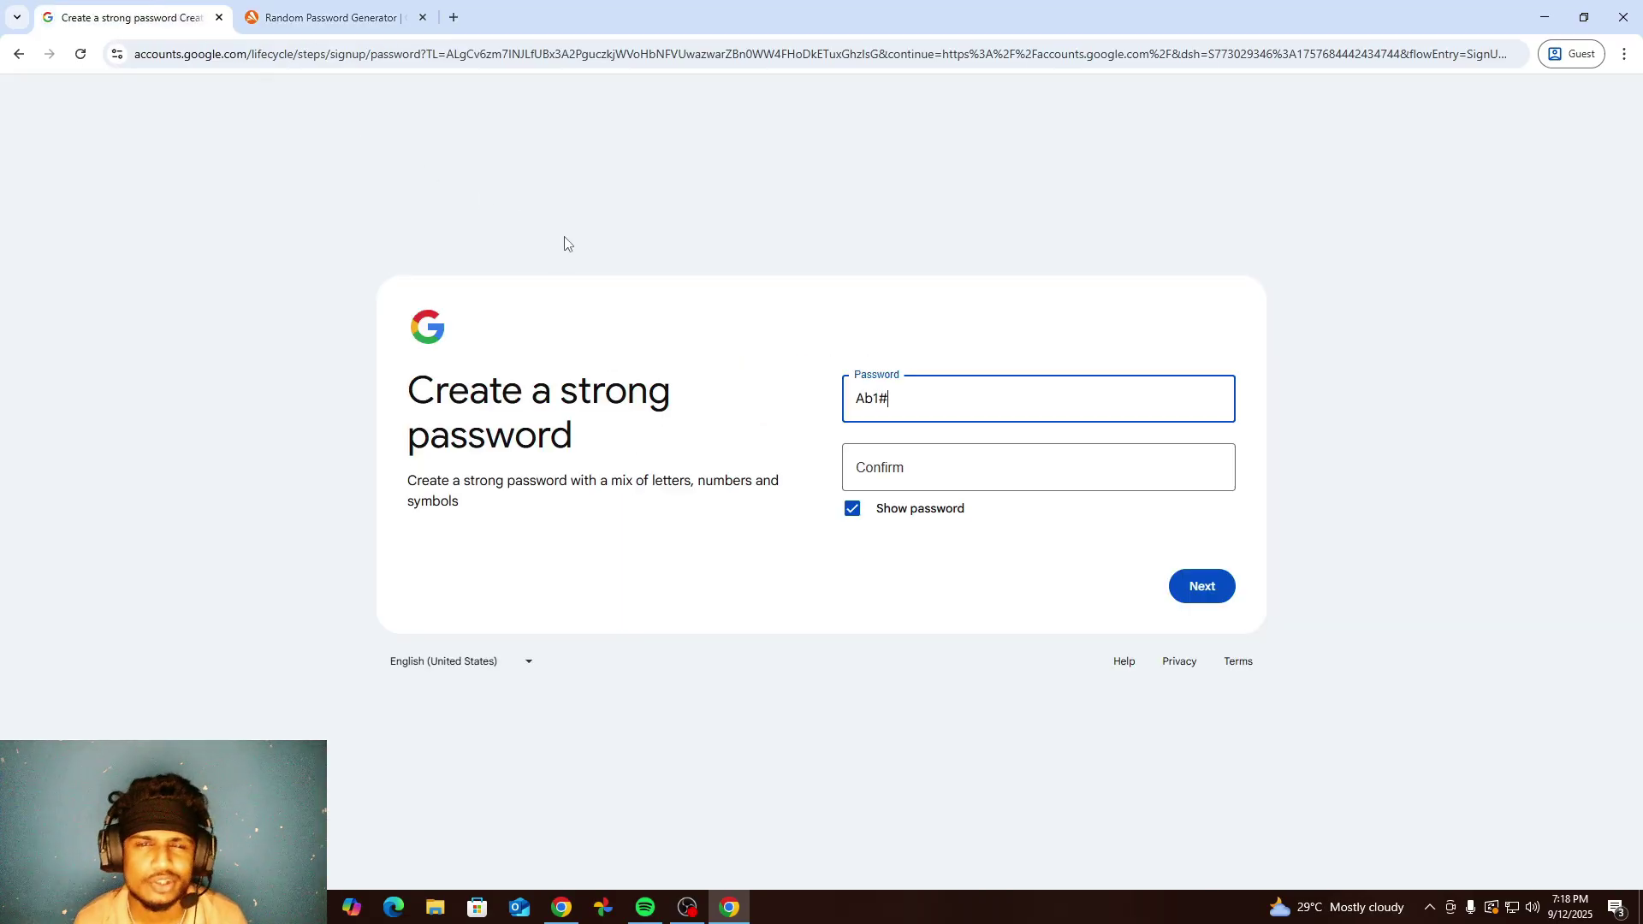
key("ctrl+a")
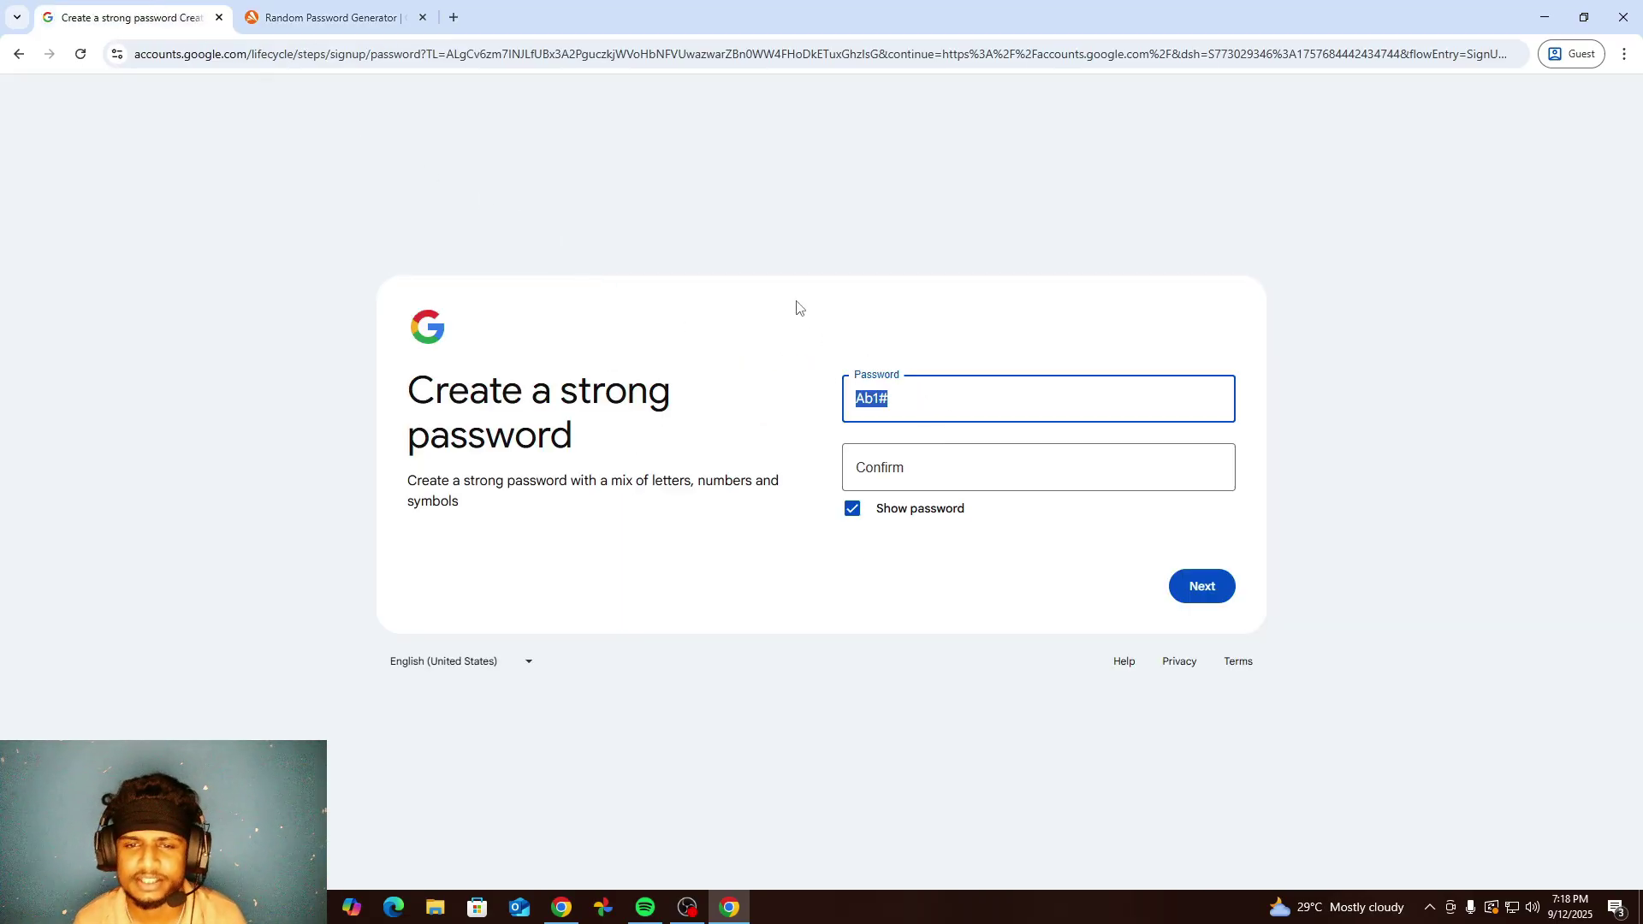
left_click(774, 275)
key("ctrl+Tab")
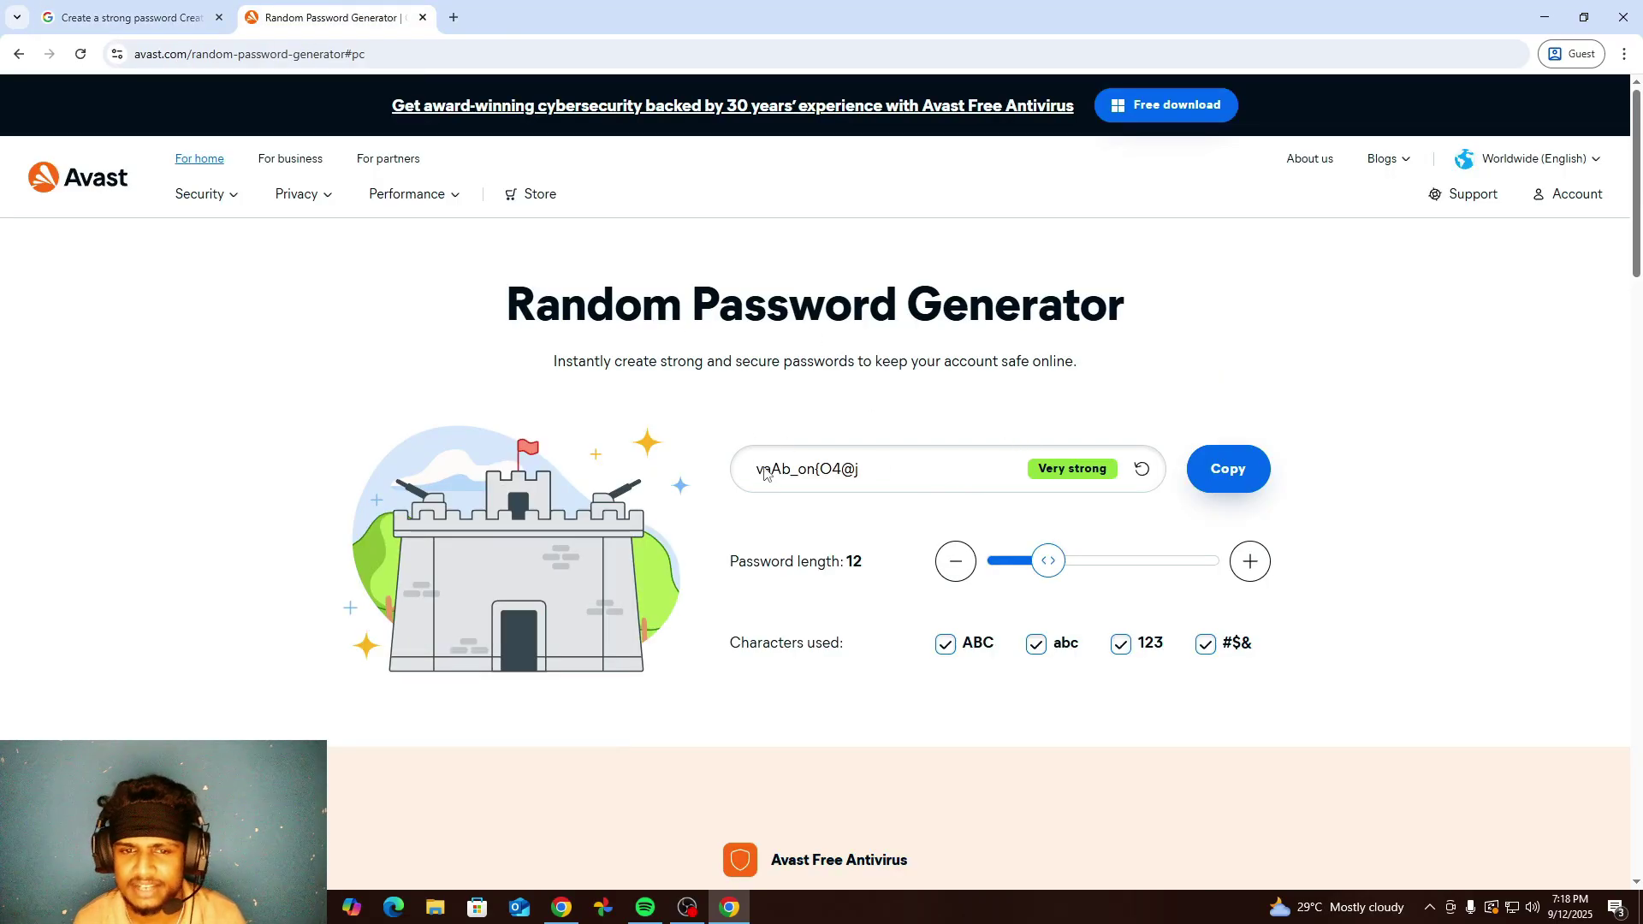
left_click(1197, 476)
left_click(146, 10)
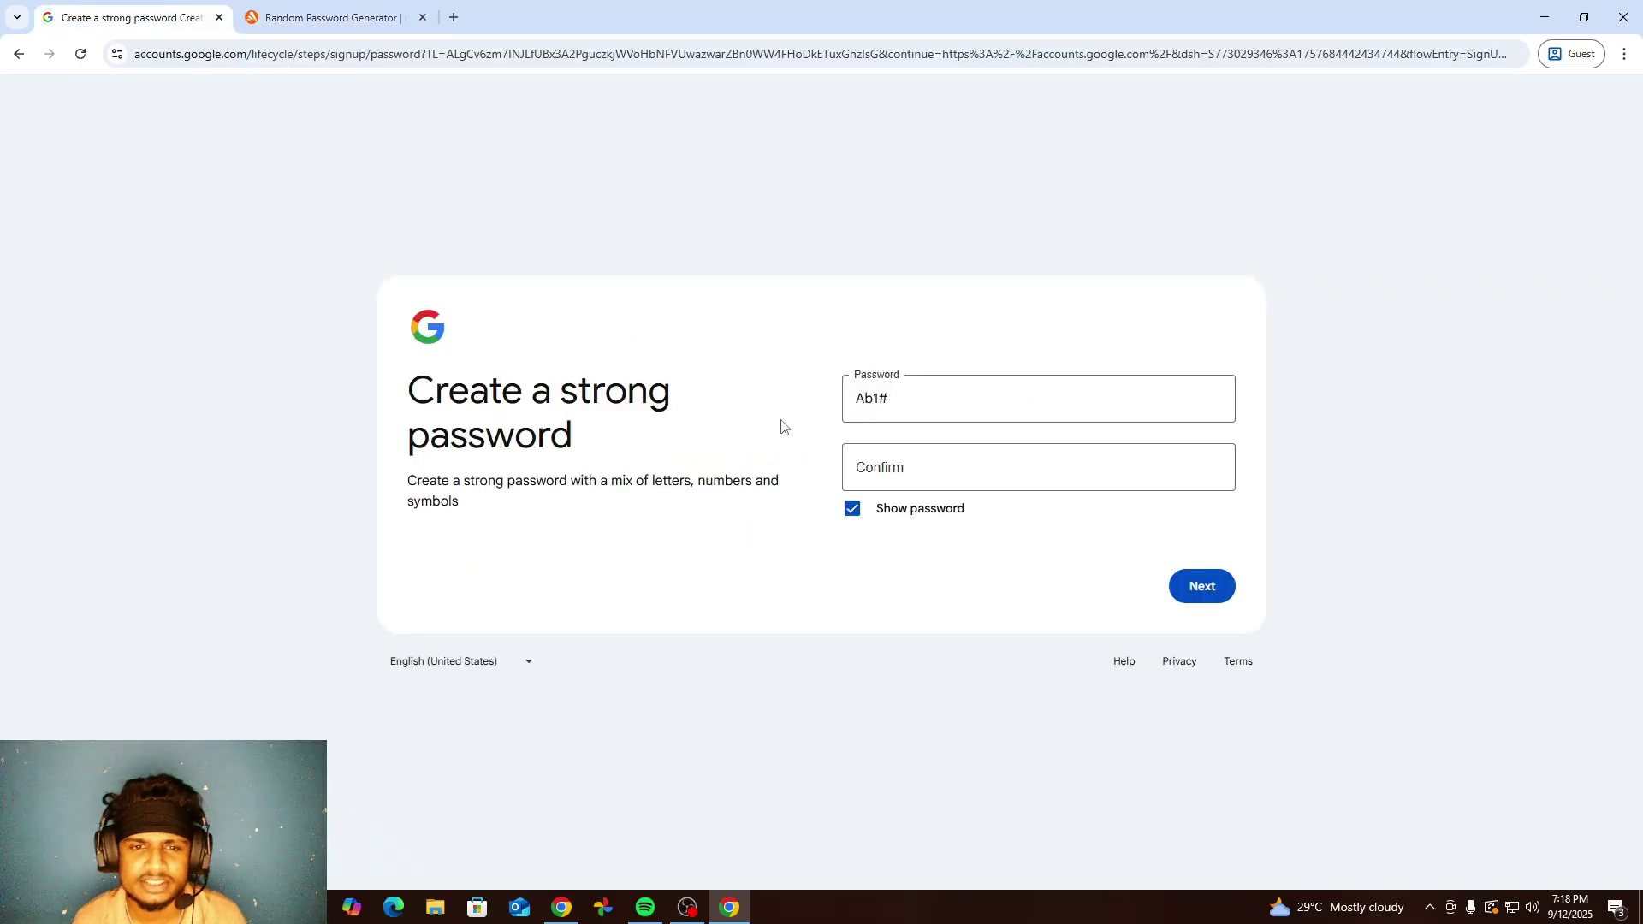
left_click(916, 398)
key("ctrl+a")
key("ctrl+v")
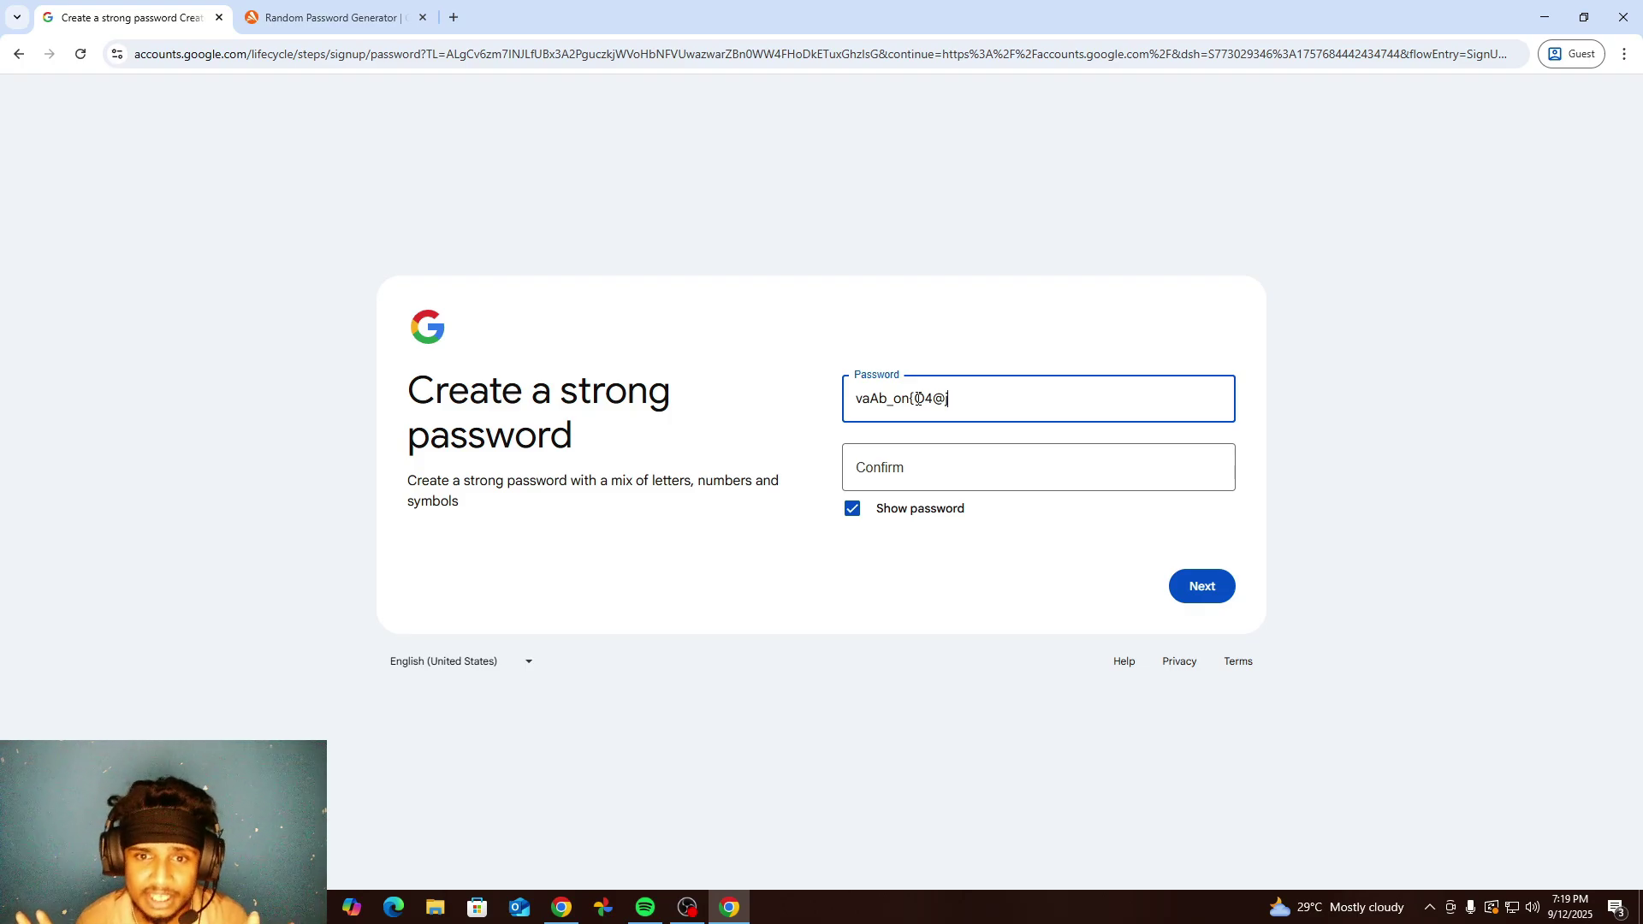
Replace the Password field's contents with a hand-typed password, correcting two typos
key("ctrl+a")
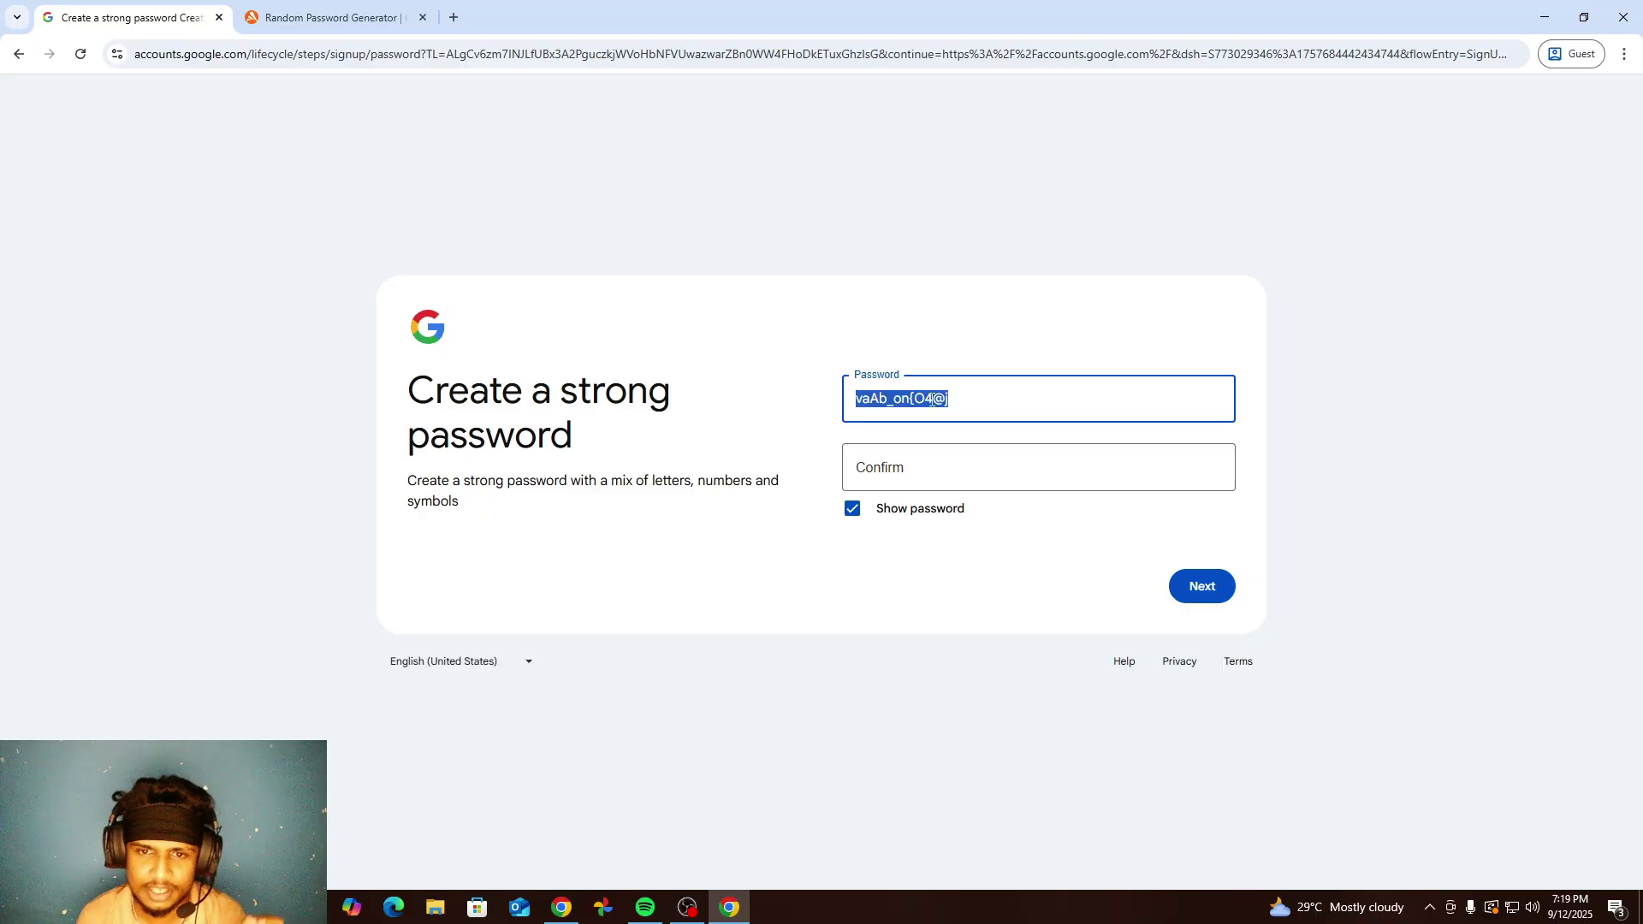
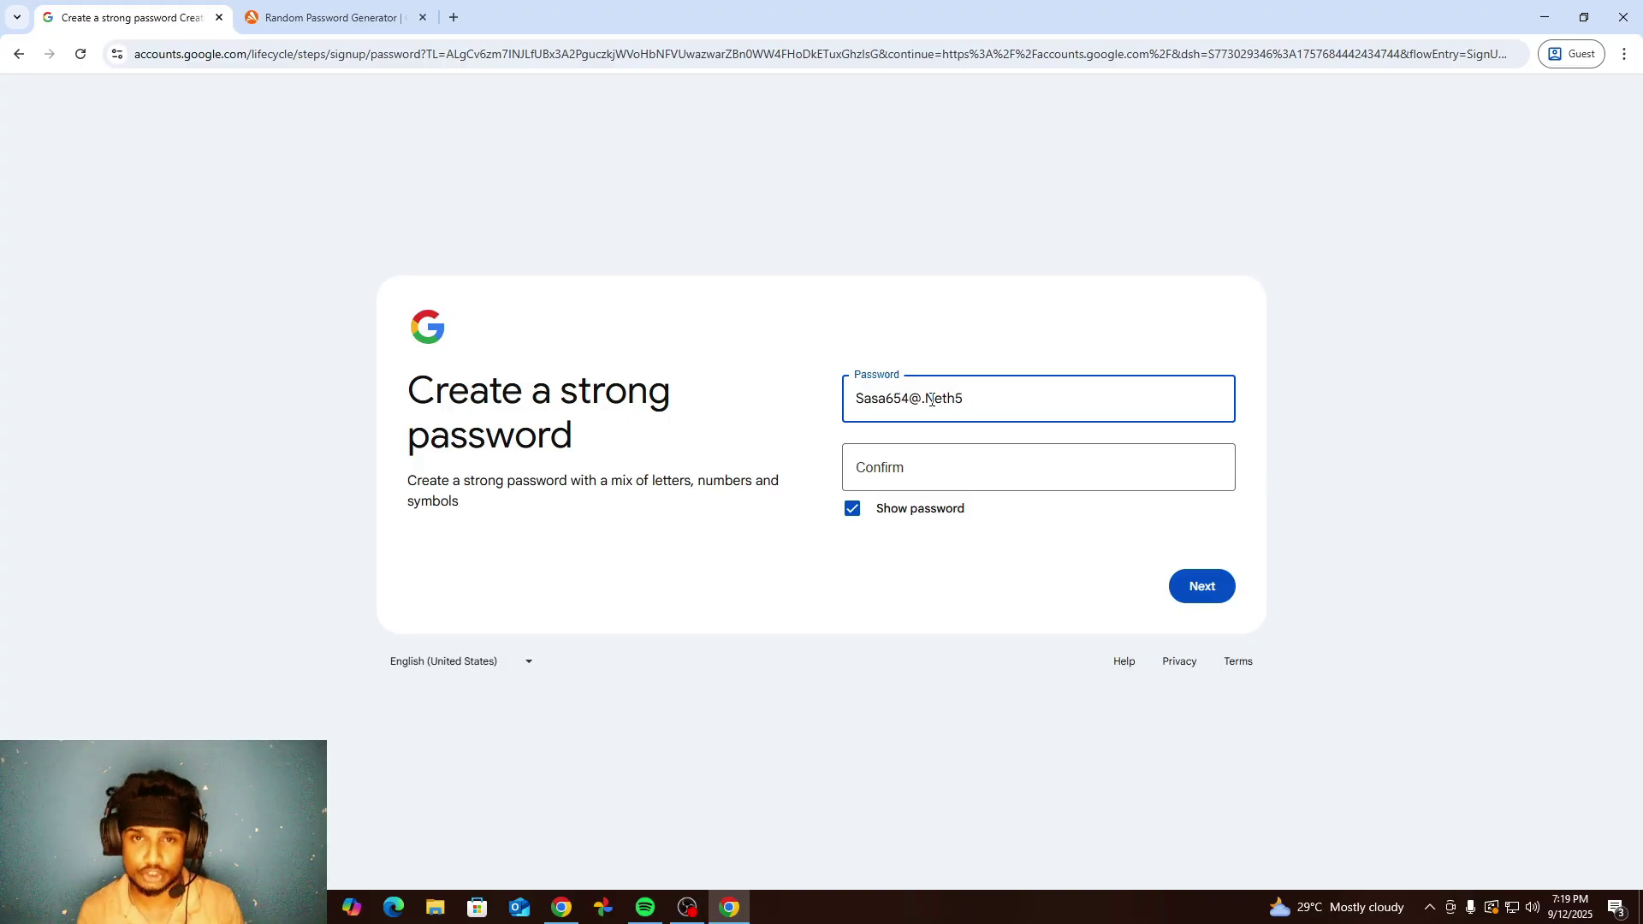
Copy the generated password again and paste it into both Password and Confirm, shown as plain text
left_click(333, 4)
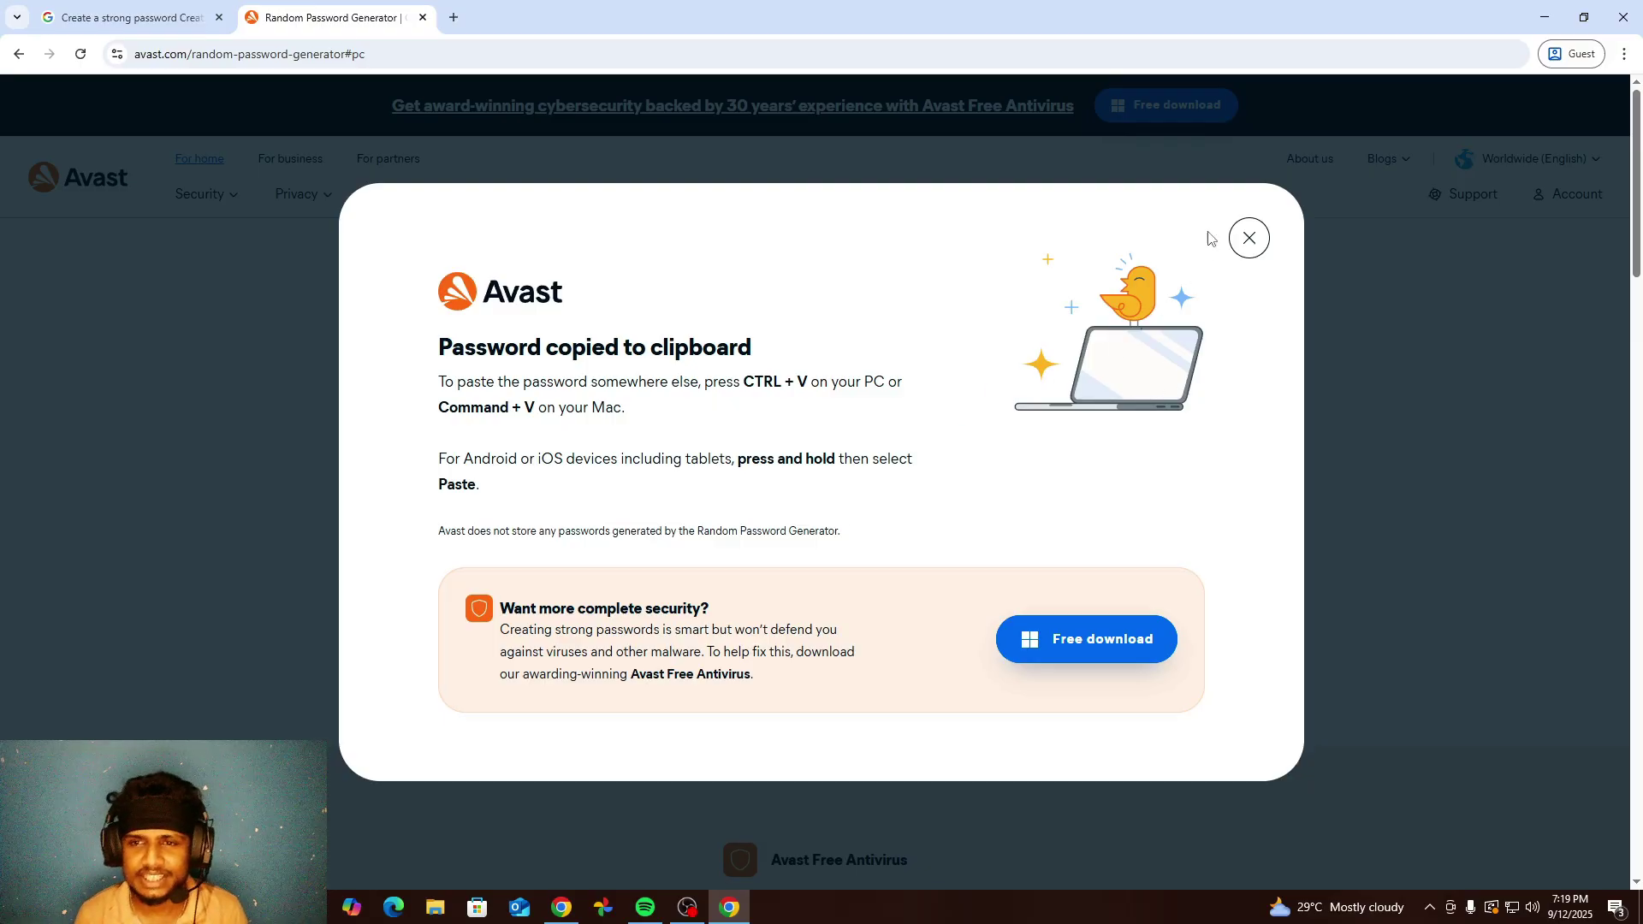
left_click(1249, 236)
left_click(1241, 473)
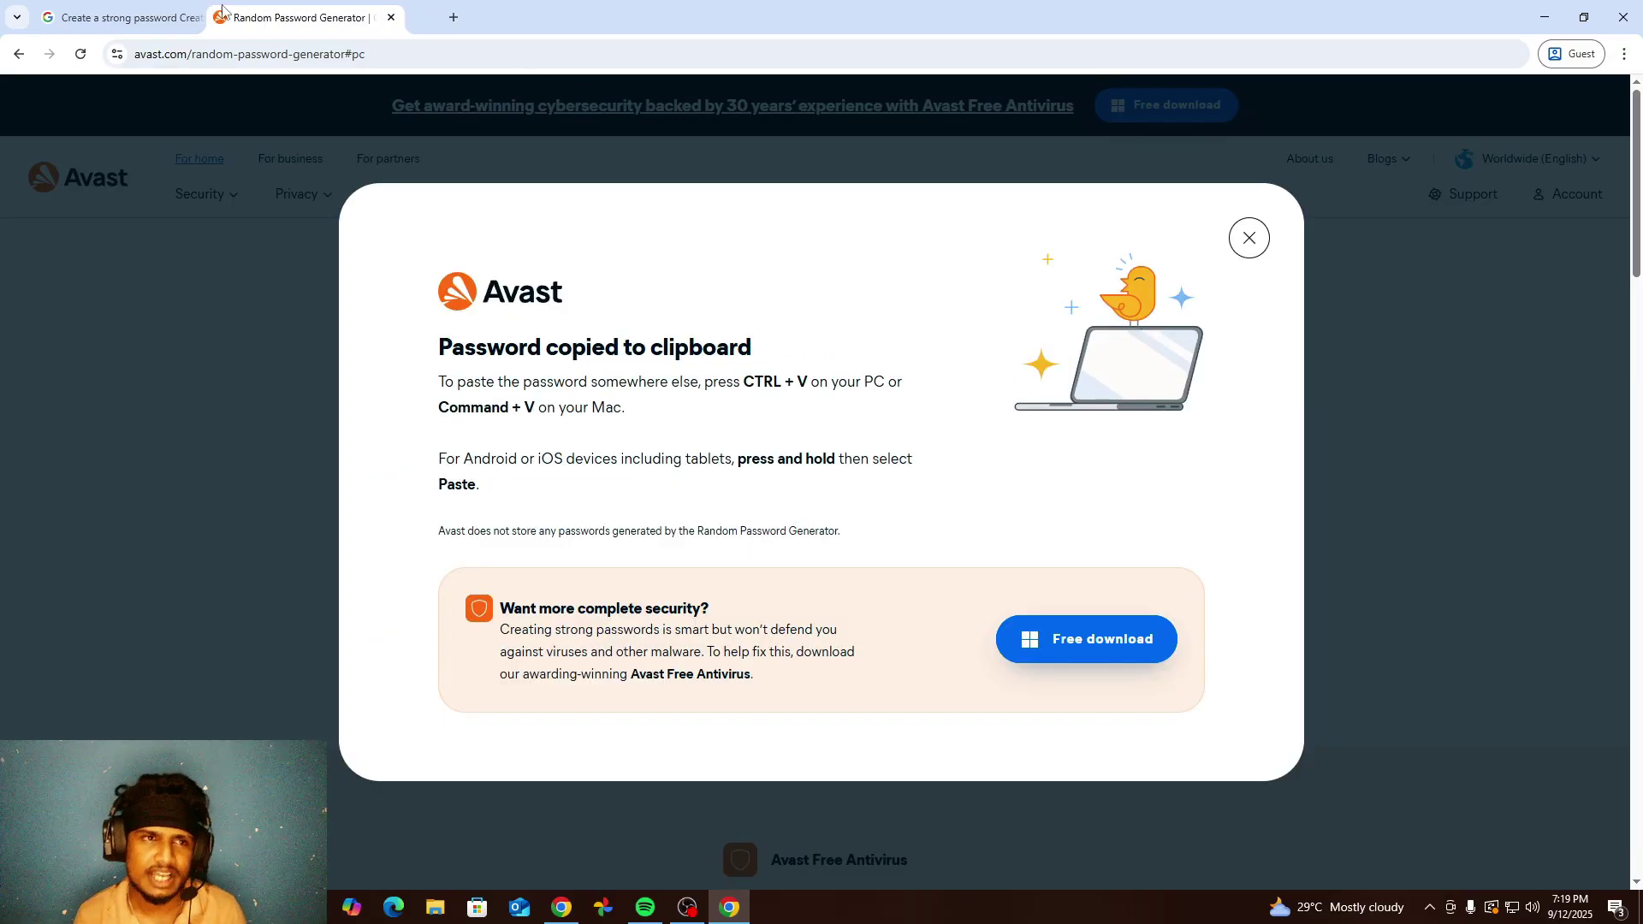
left_click(129, 17)
left_click(852, 509)
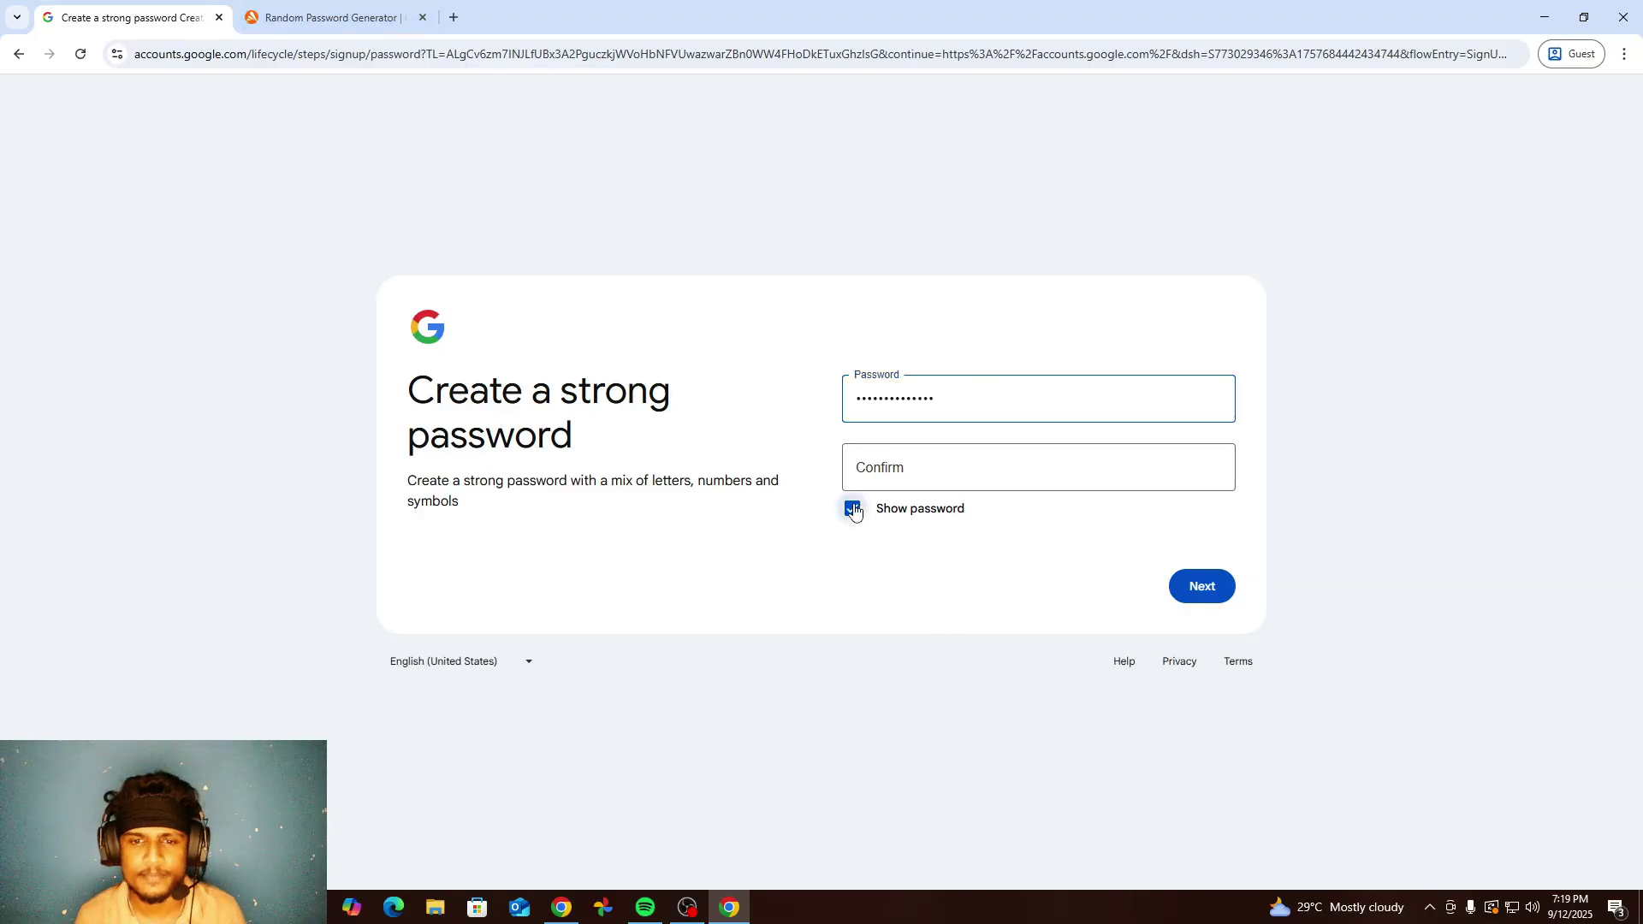
double_click(922, 409)
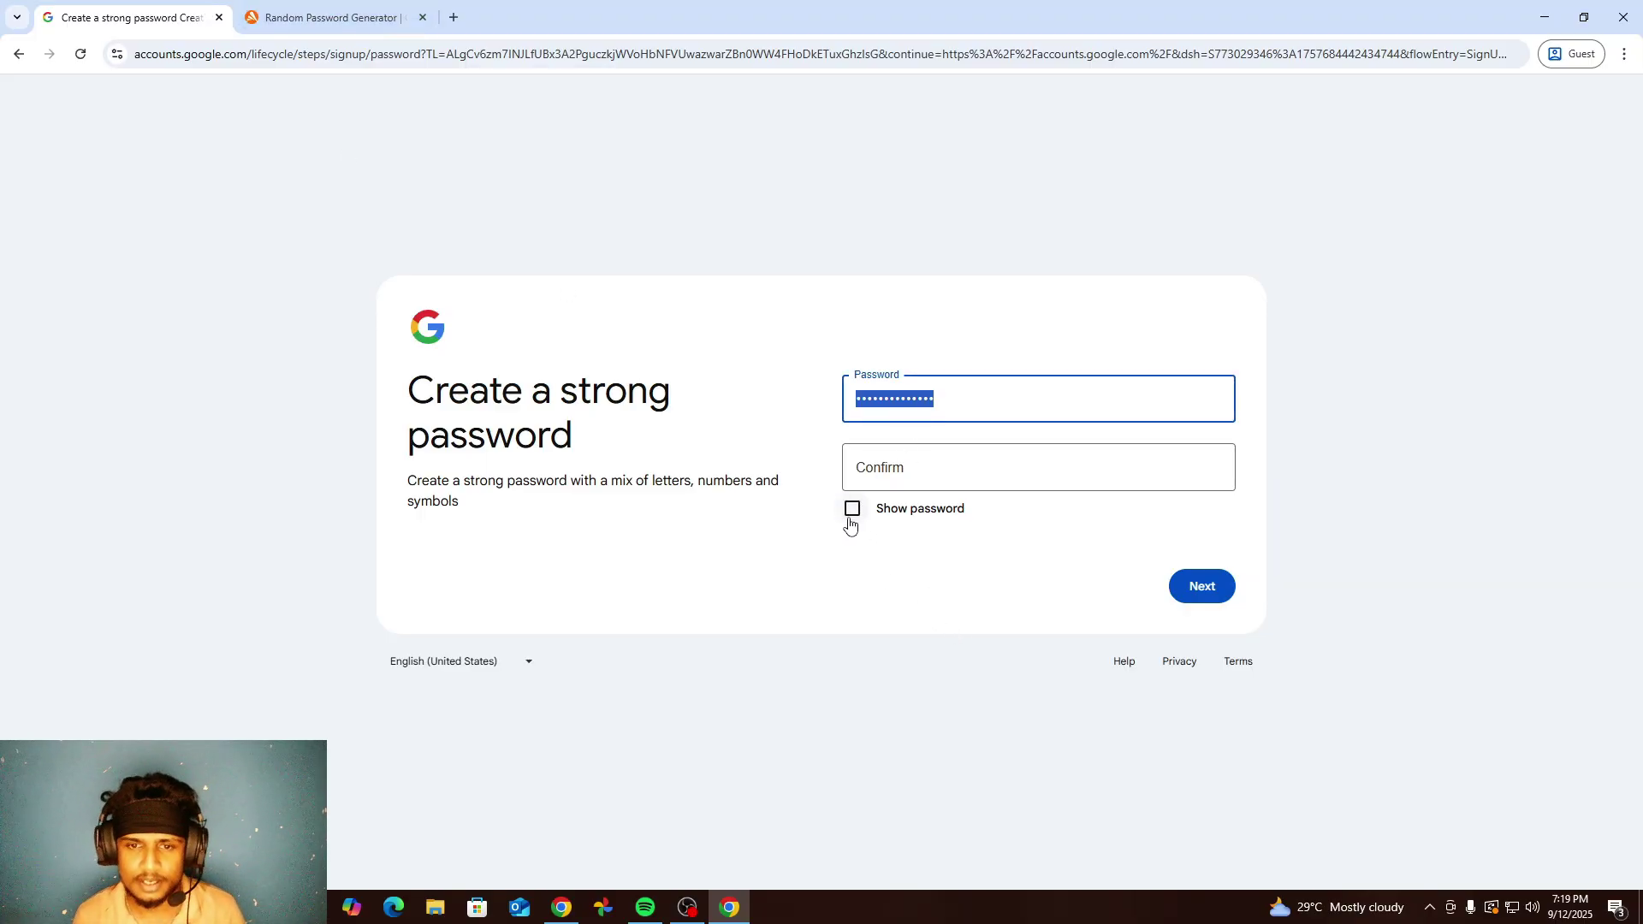
left_click(852, 510)
triple_click(901, 400)
key("ctrl+v")
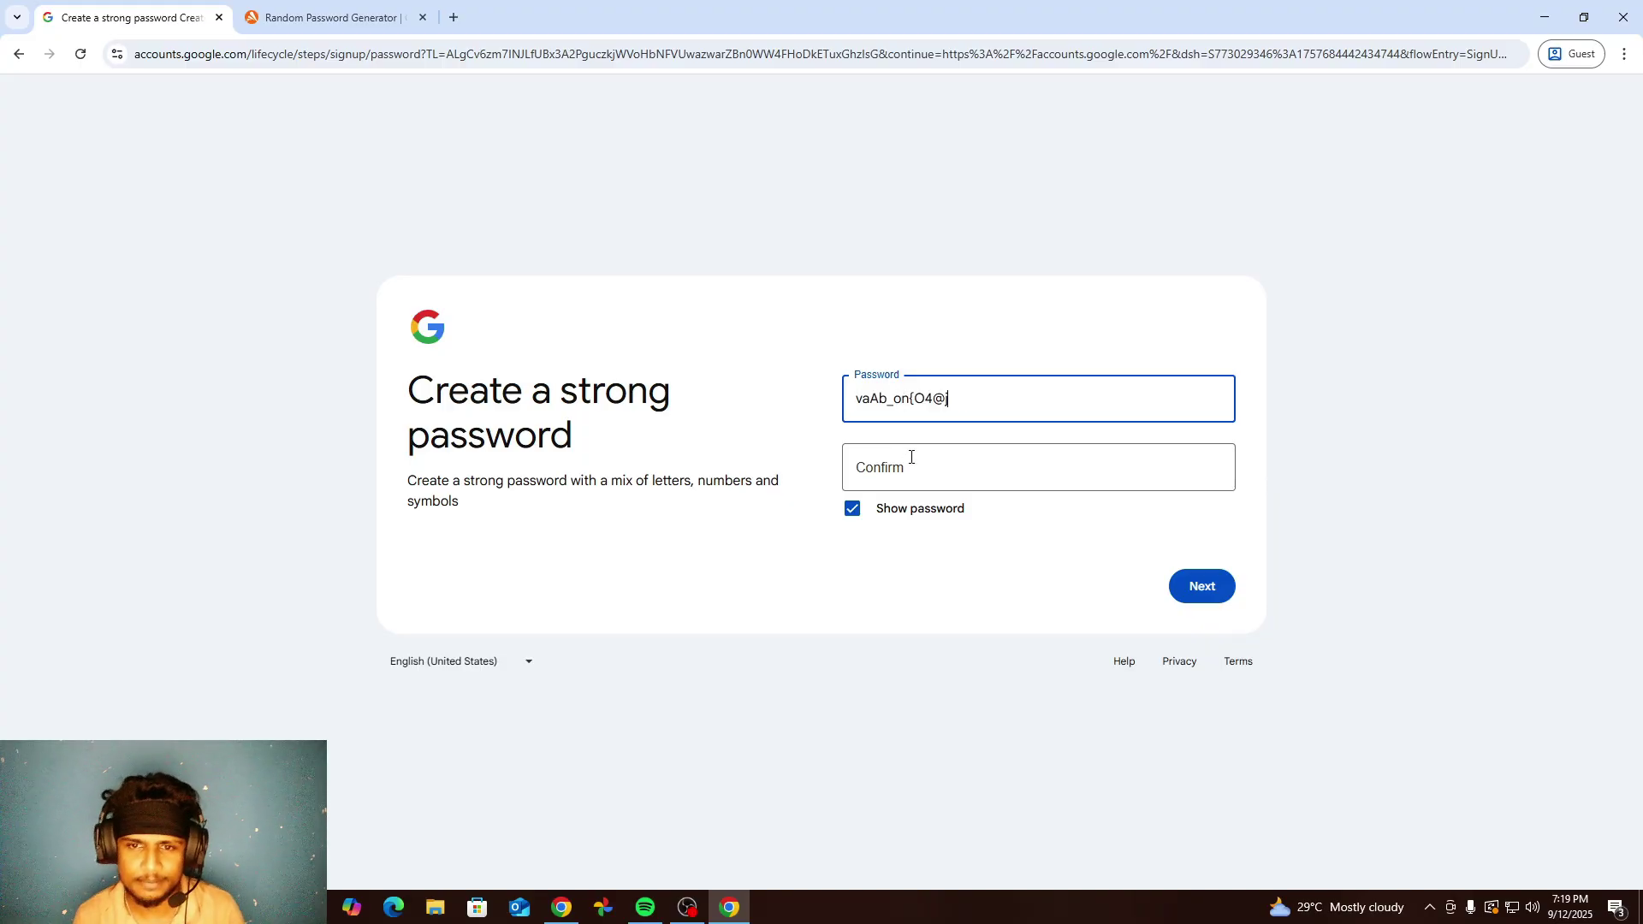
left_click(902, 474)
key("ctrl+v")
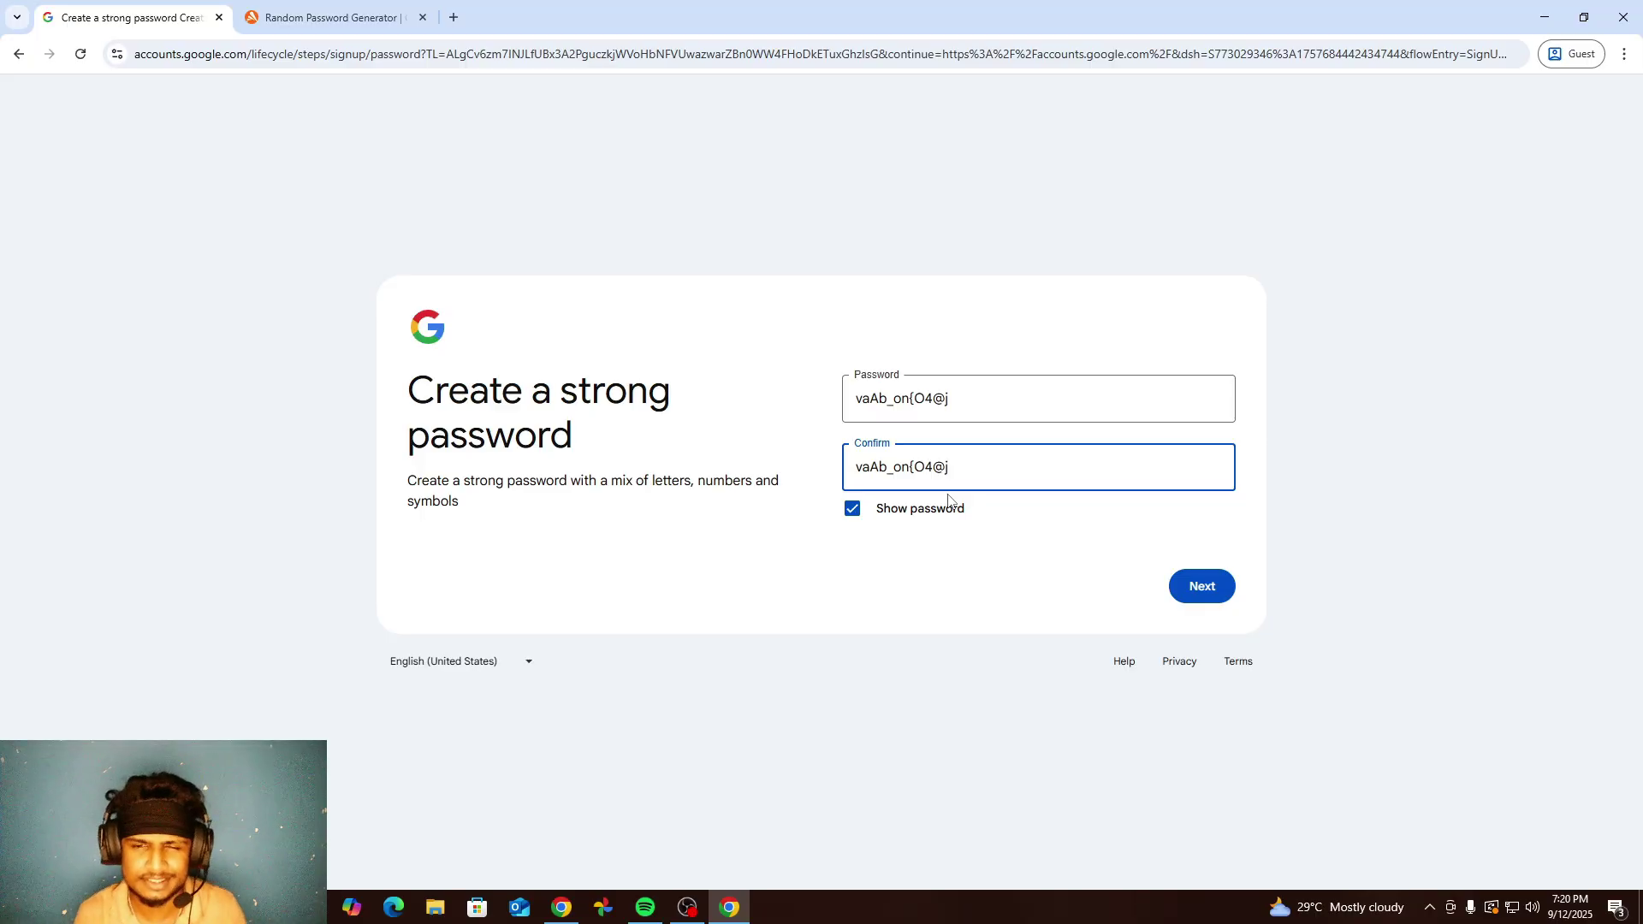
Submit the password, skip adding a recovery email, and confirm the account review info
left_click(1204, 588)
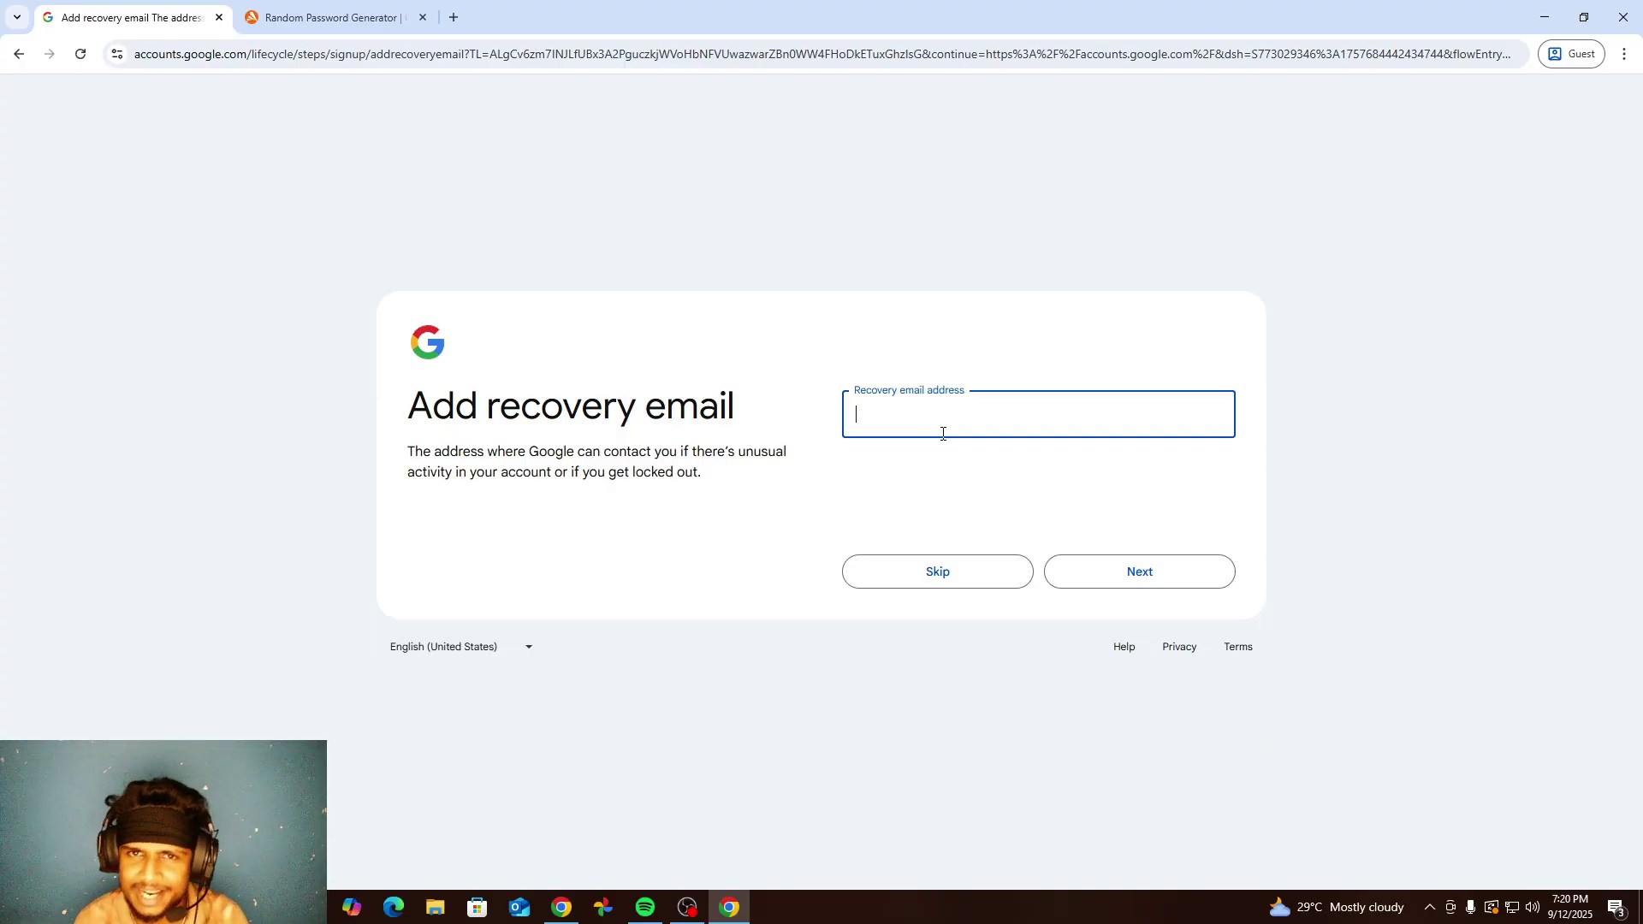
left_click(903, 387)
left_click(923, 573)
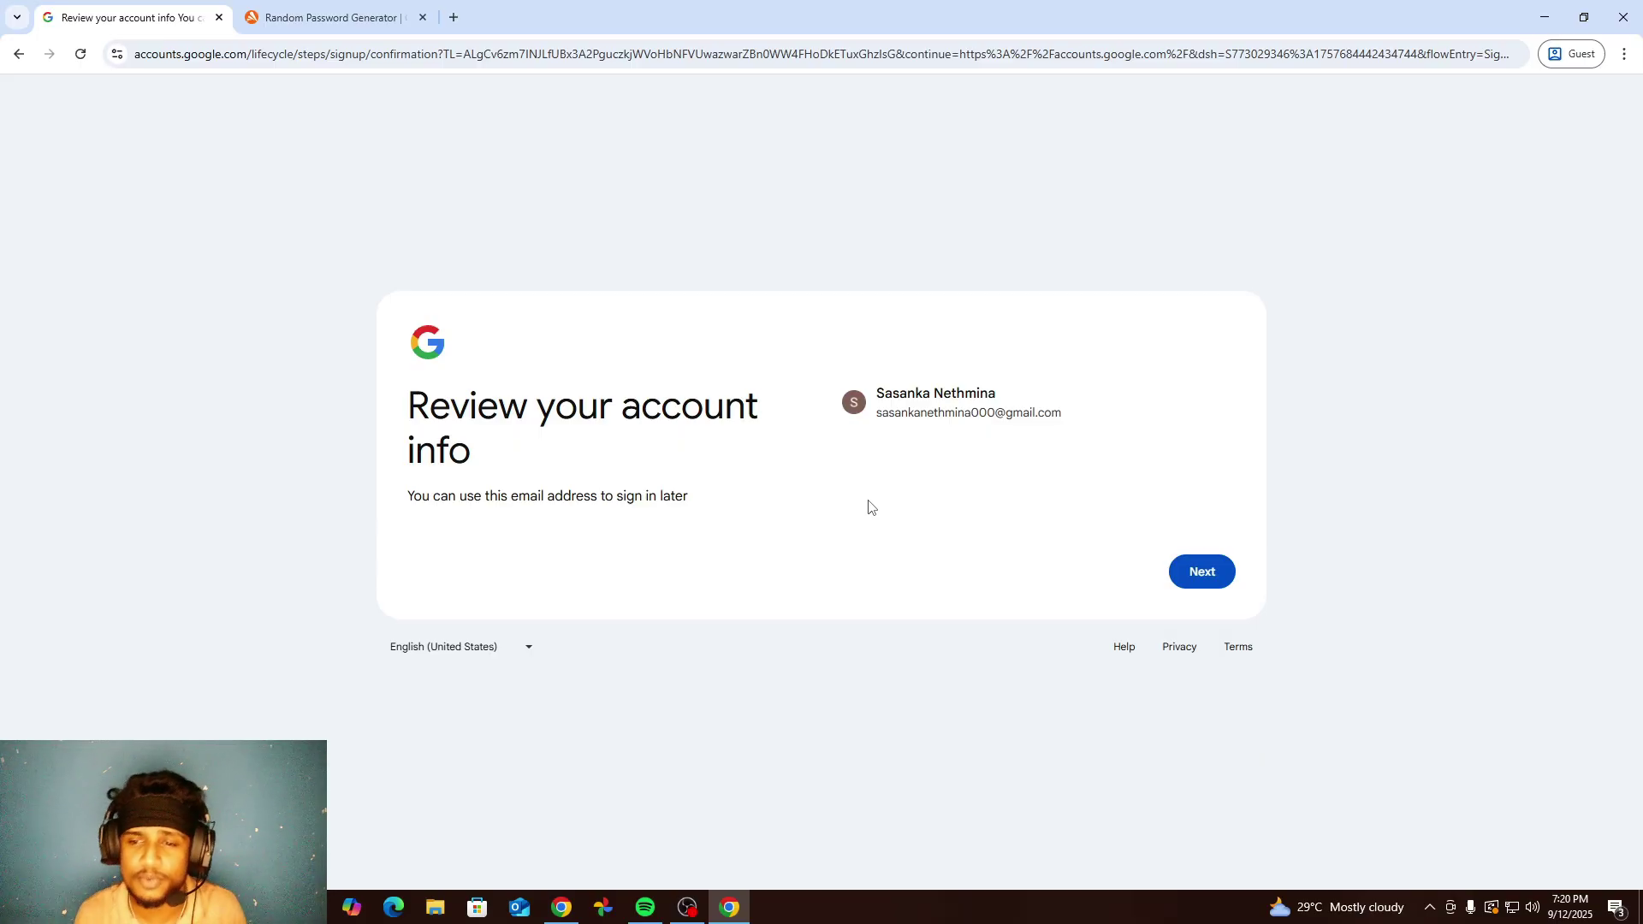
left_click(1219, 588)
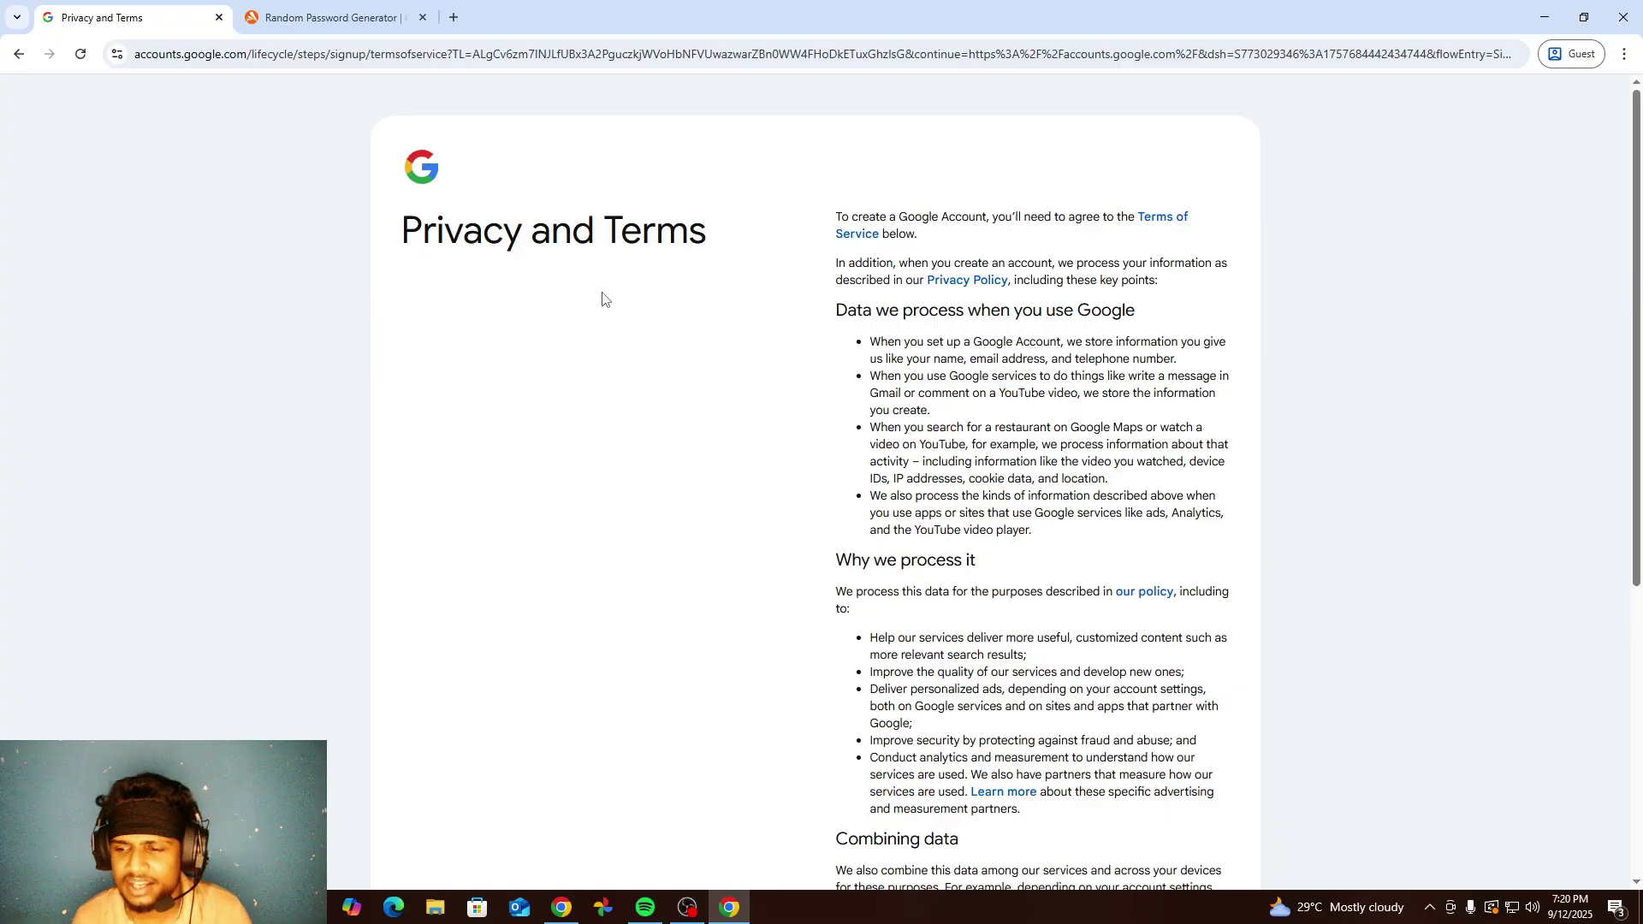
Expand More options on Privacy and Terms and review the Web & App Activity and ad personalization settings
scroll(781, 293, "down", 1)
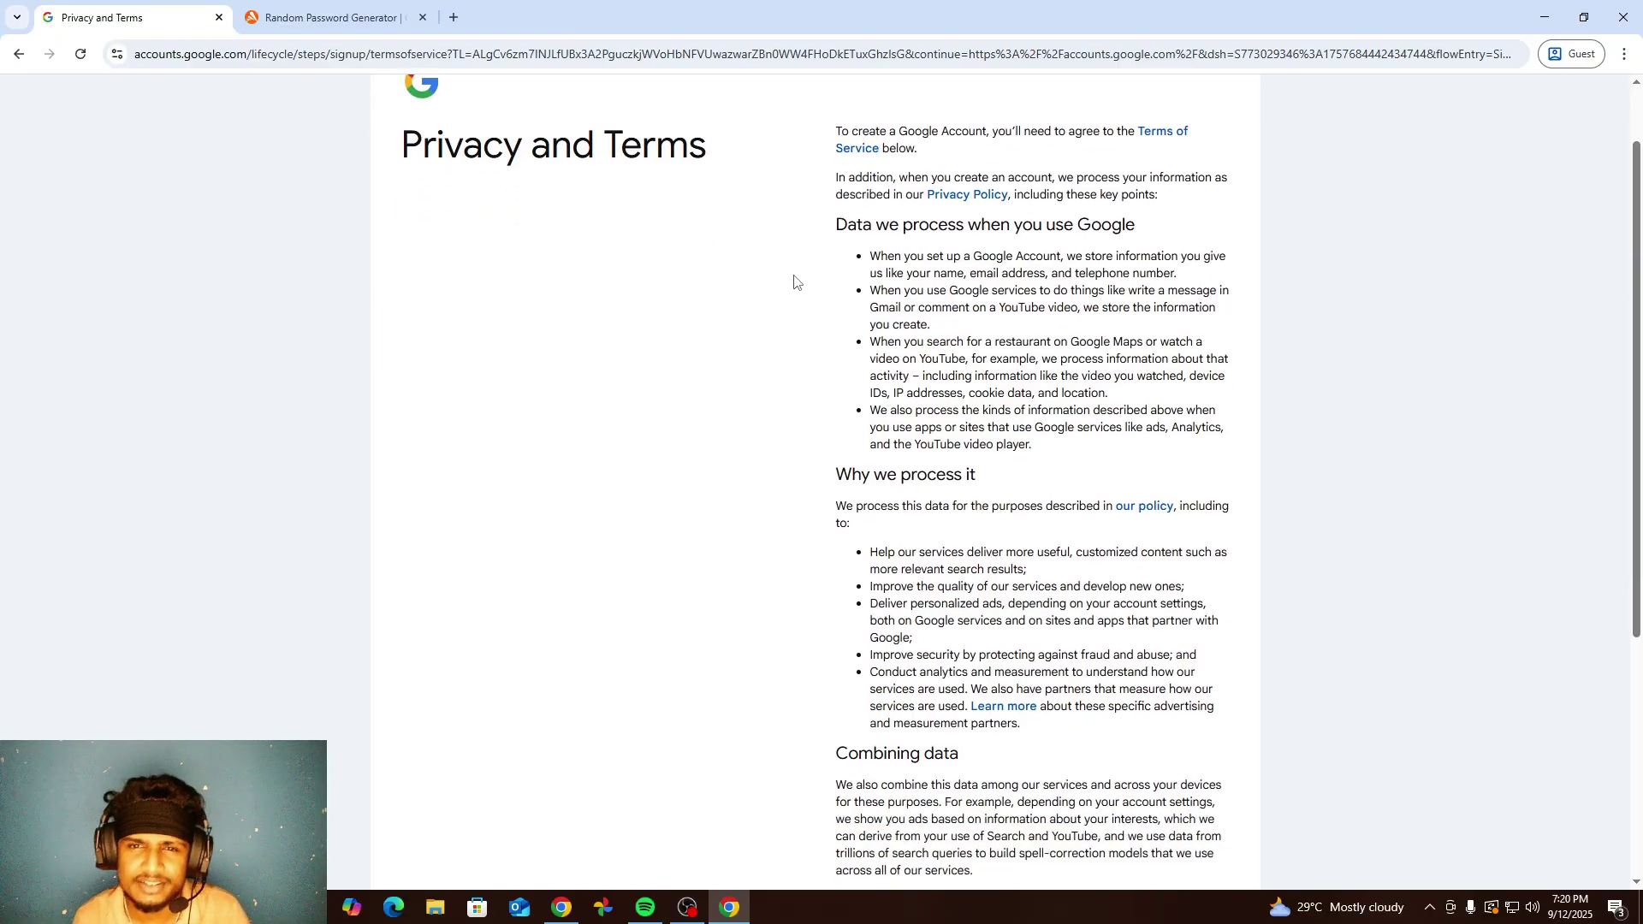
scroll(855, 210, "down", 3)
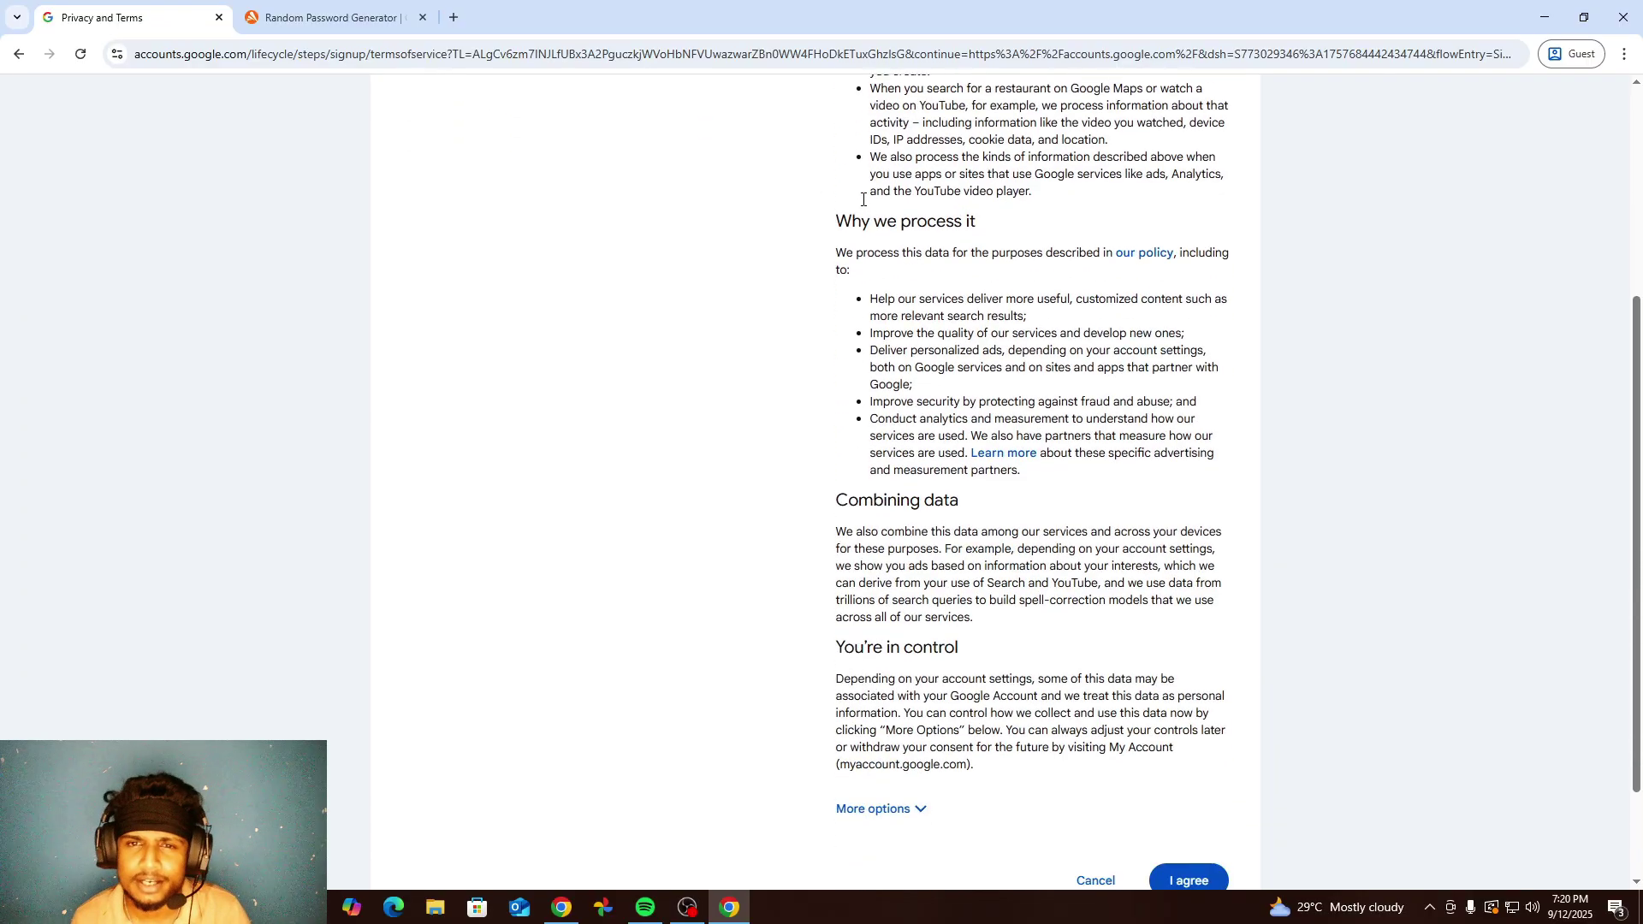
scroll(863, 200, "down", 2)
scroll(862, 199, "up", 6)
scroll(866, 209, "down", 6)
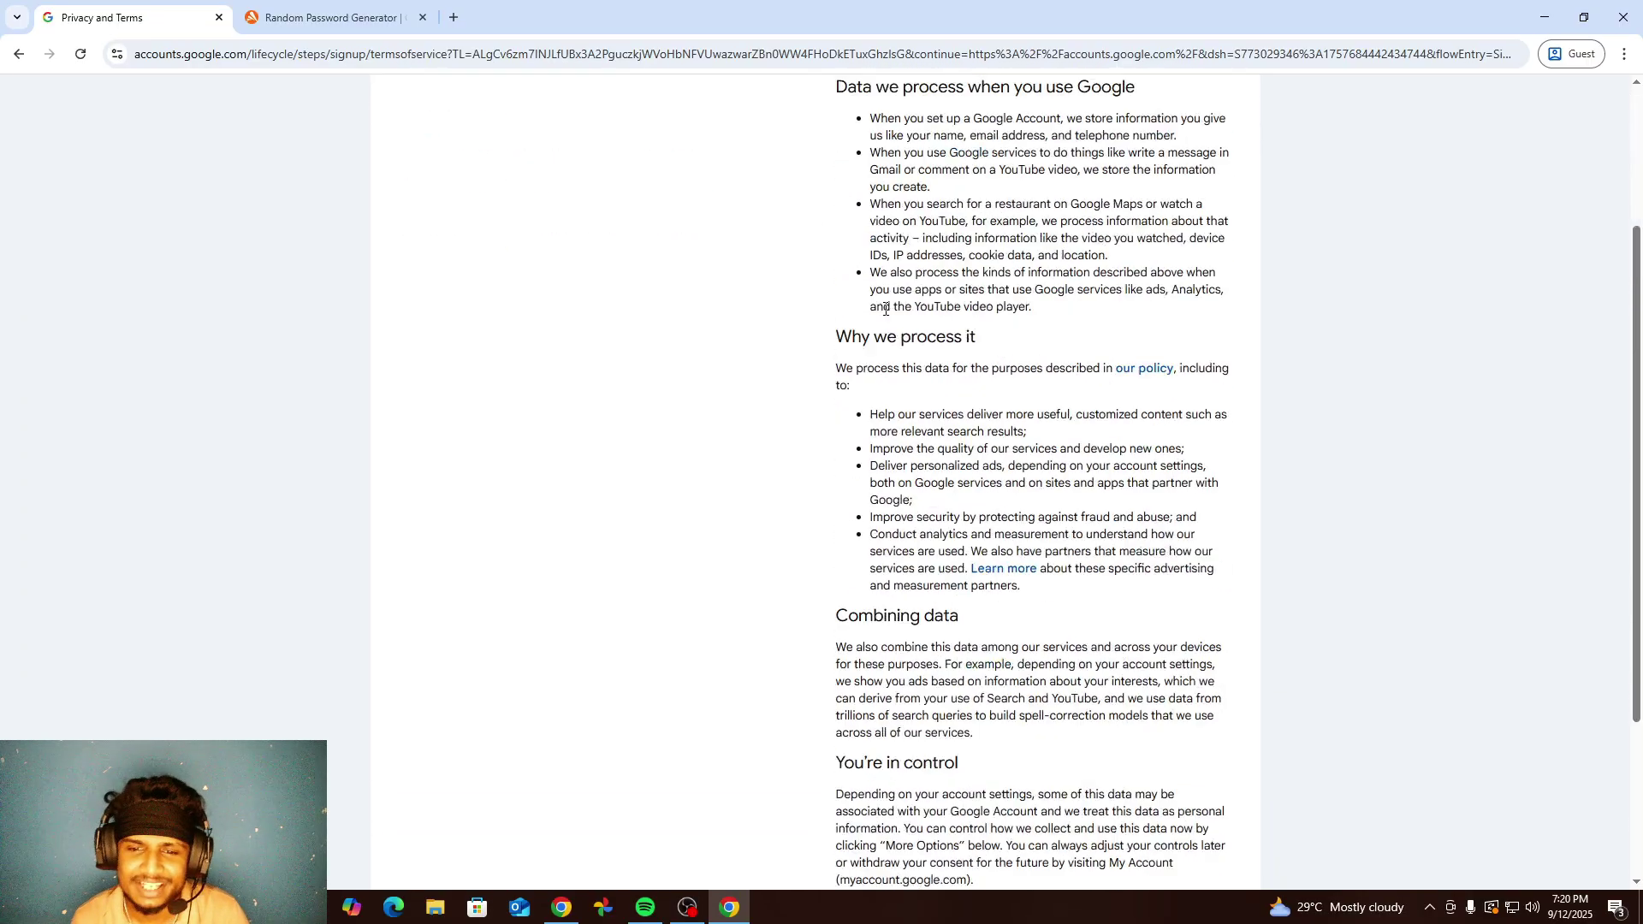
left_click(917, 678)
scroll(923, 680, "down", 10)
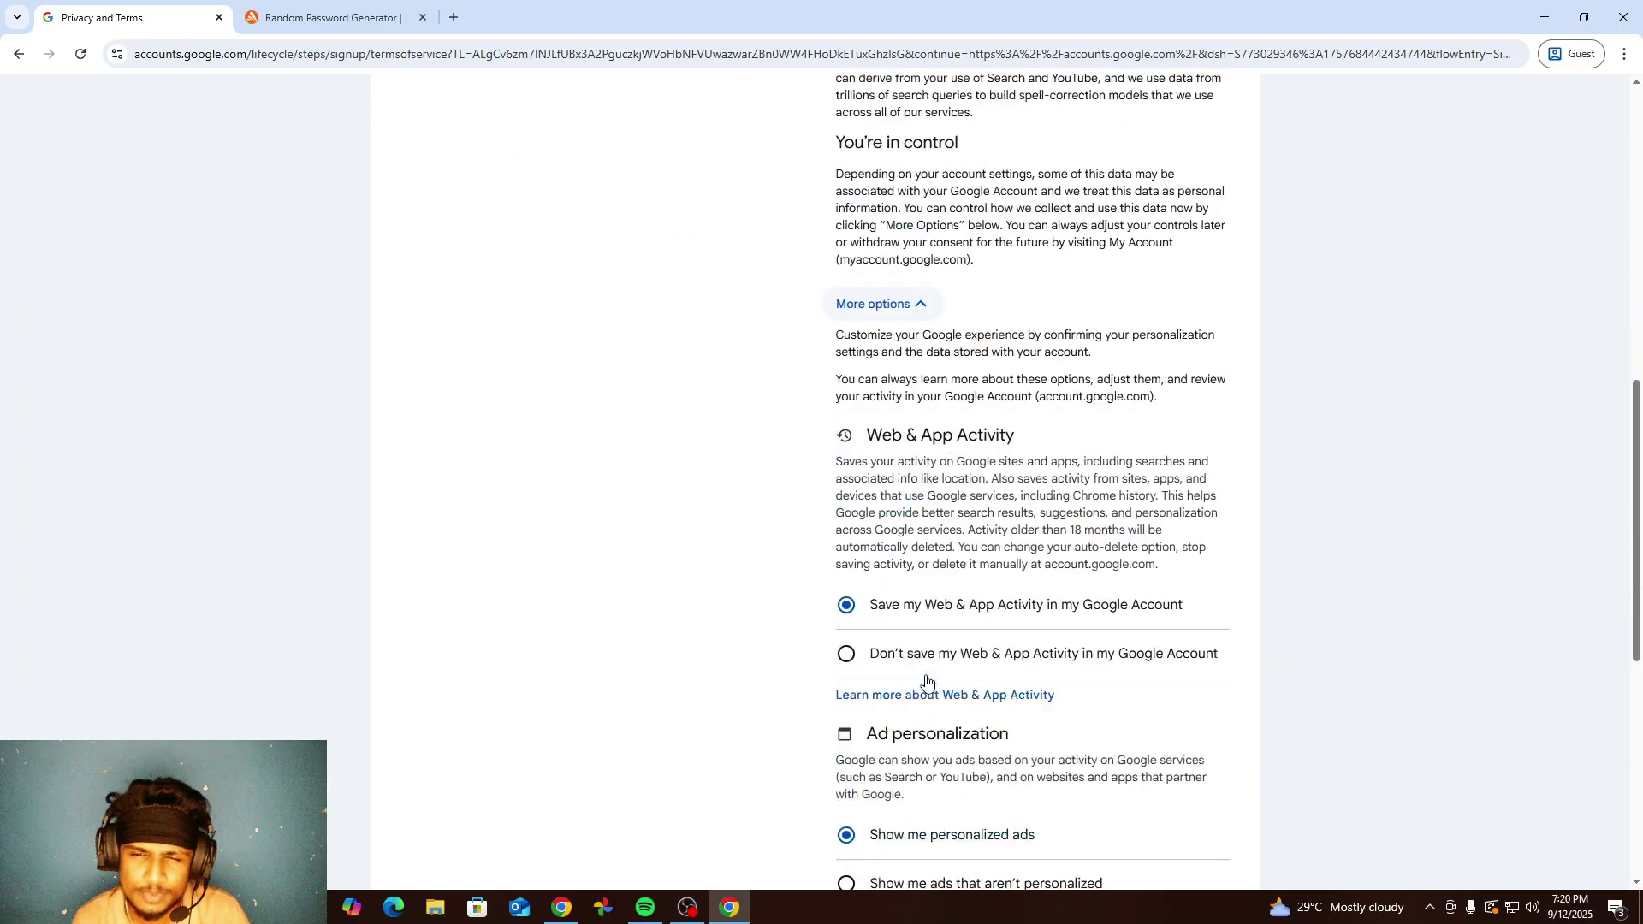
scroll(926, 681, "up", 15)
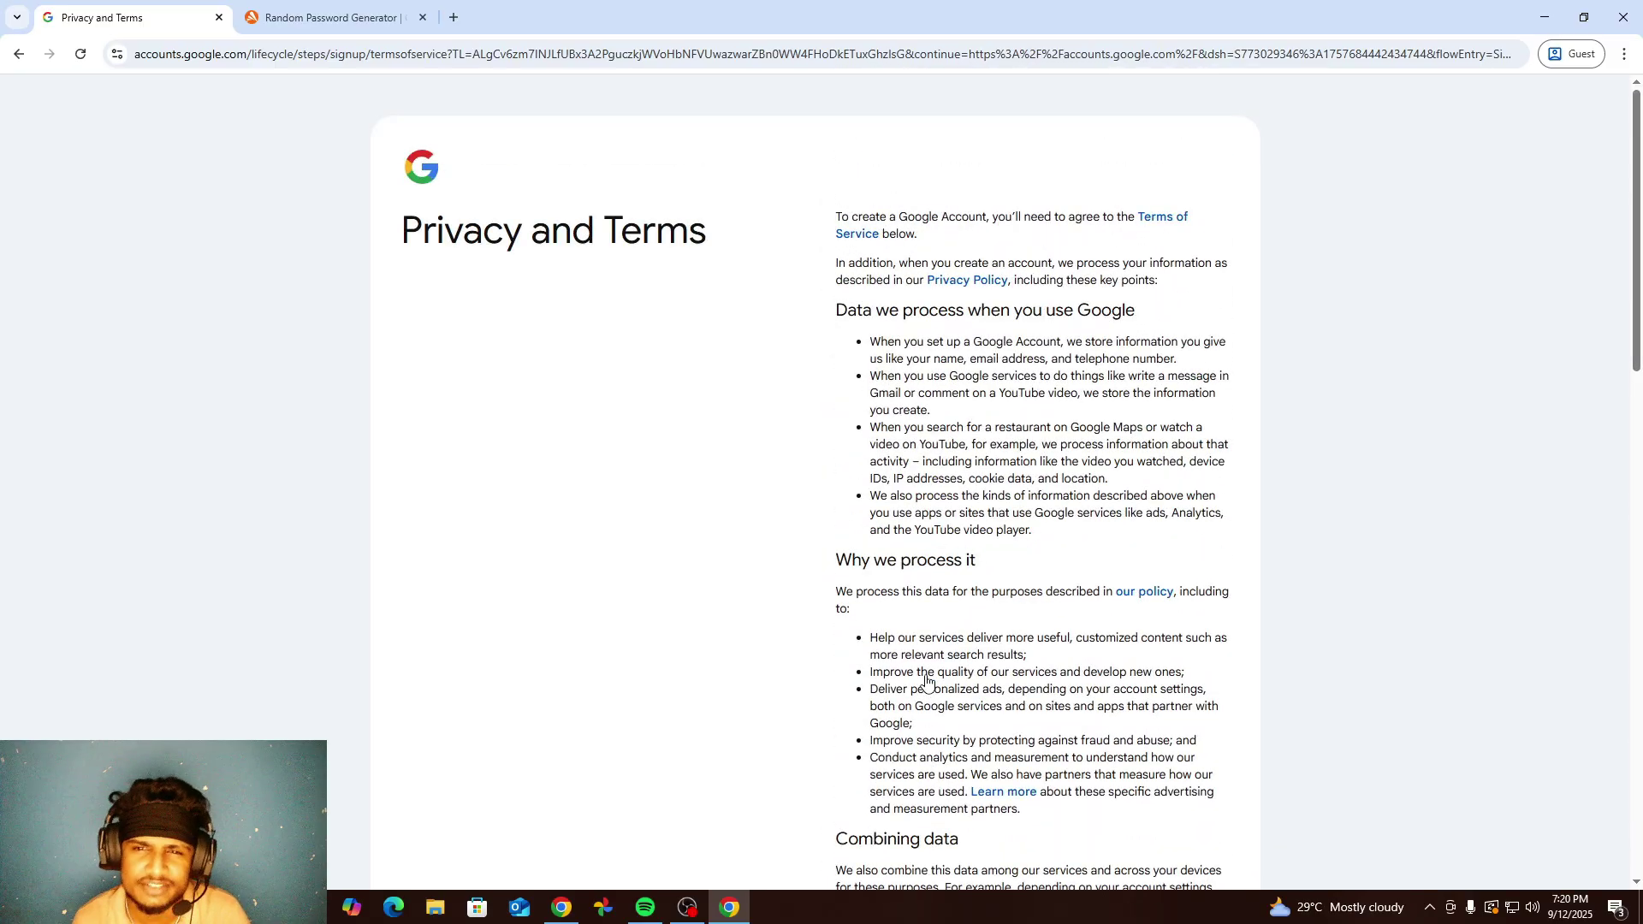
scroll(926, 676, "down", 9)
scroll(926, 676, "down", 9)
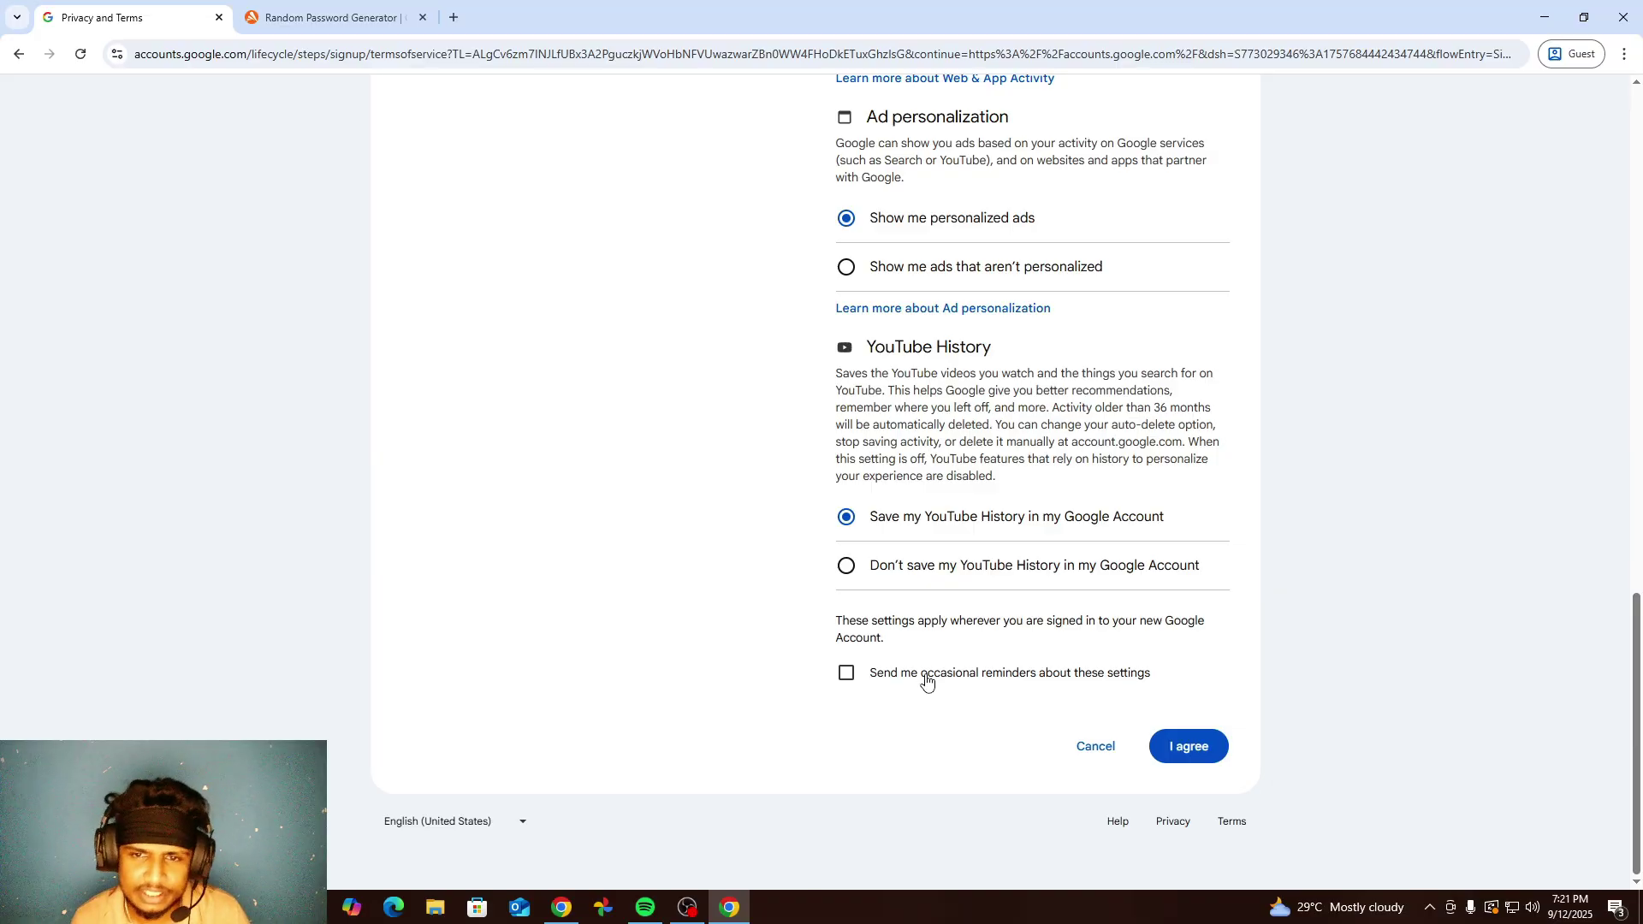
scroll(884, 470, "up", 3)
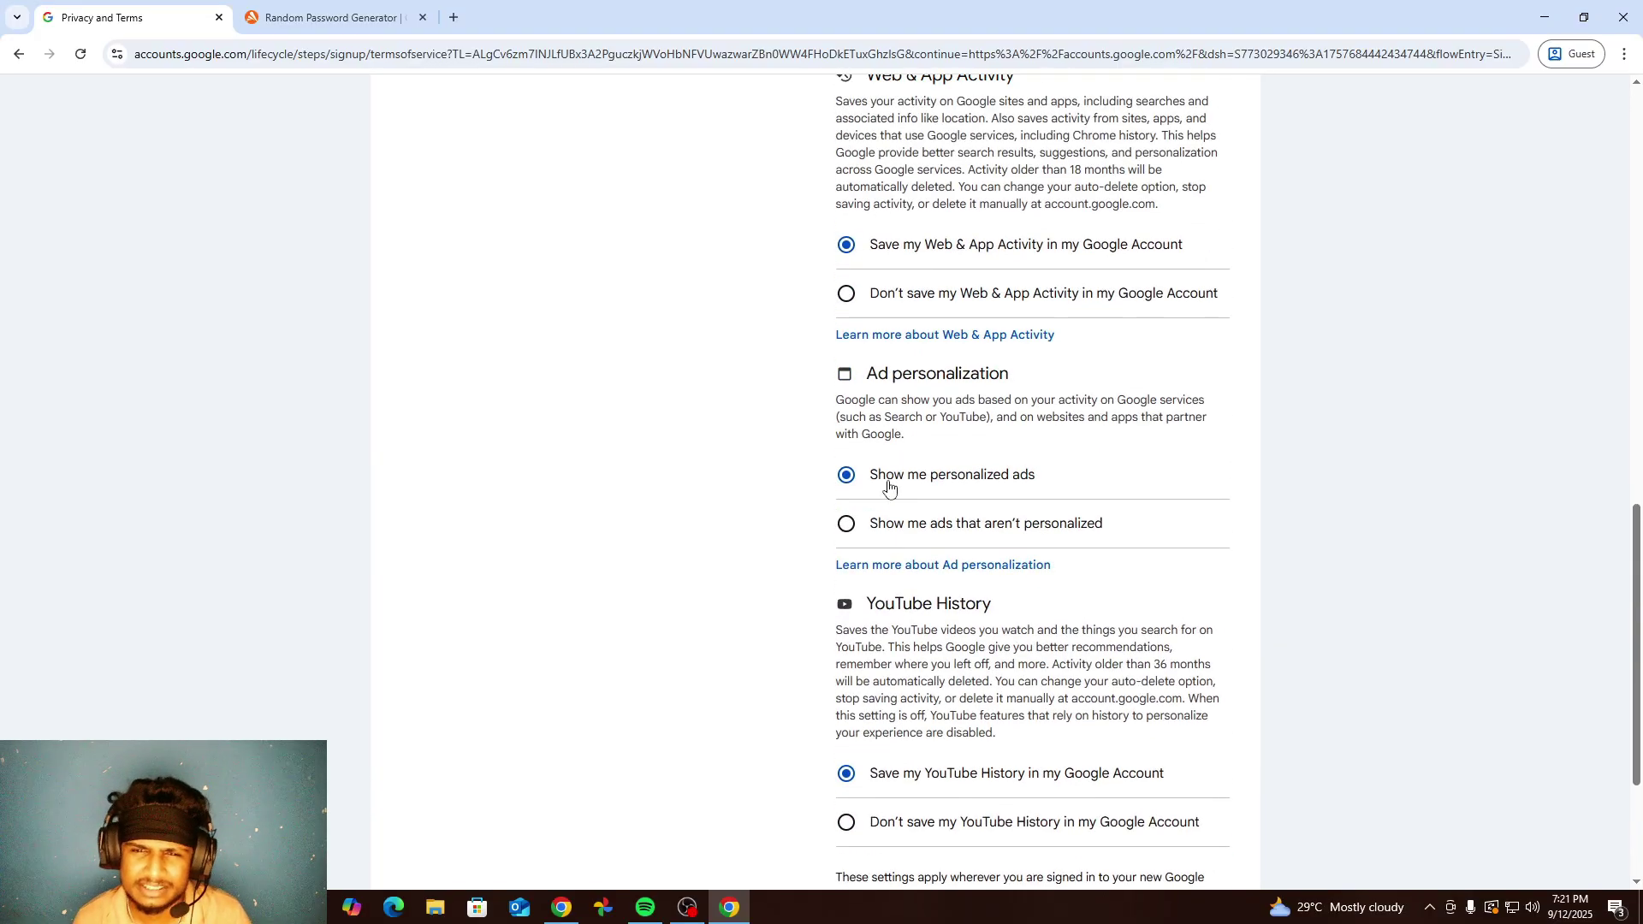
scroll(888, 483, "up", 6)
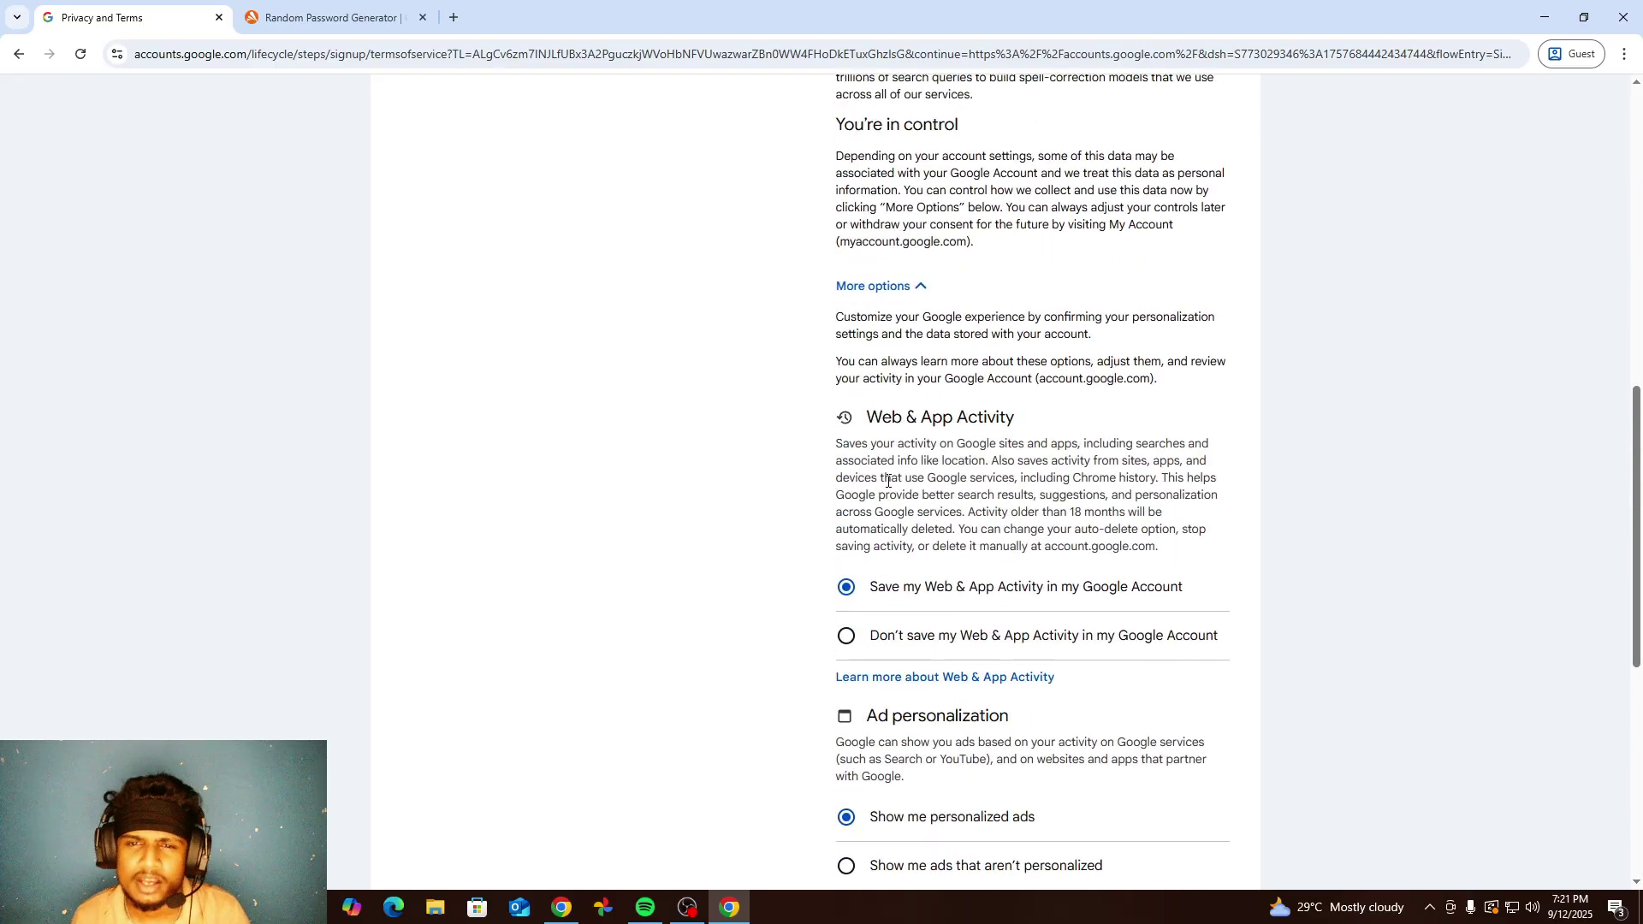
scroll(888, 481, "down", 2)
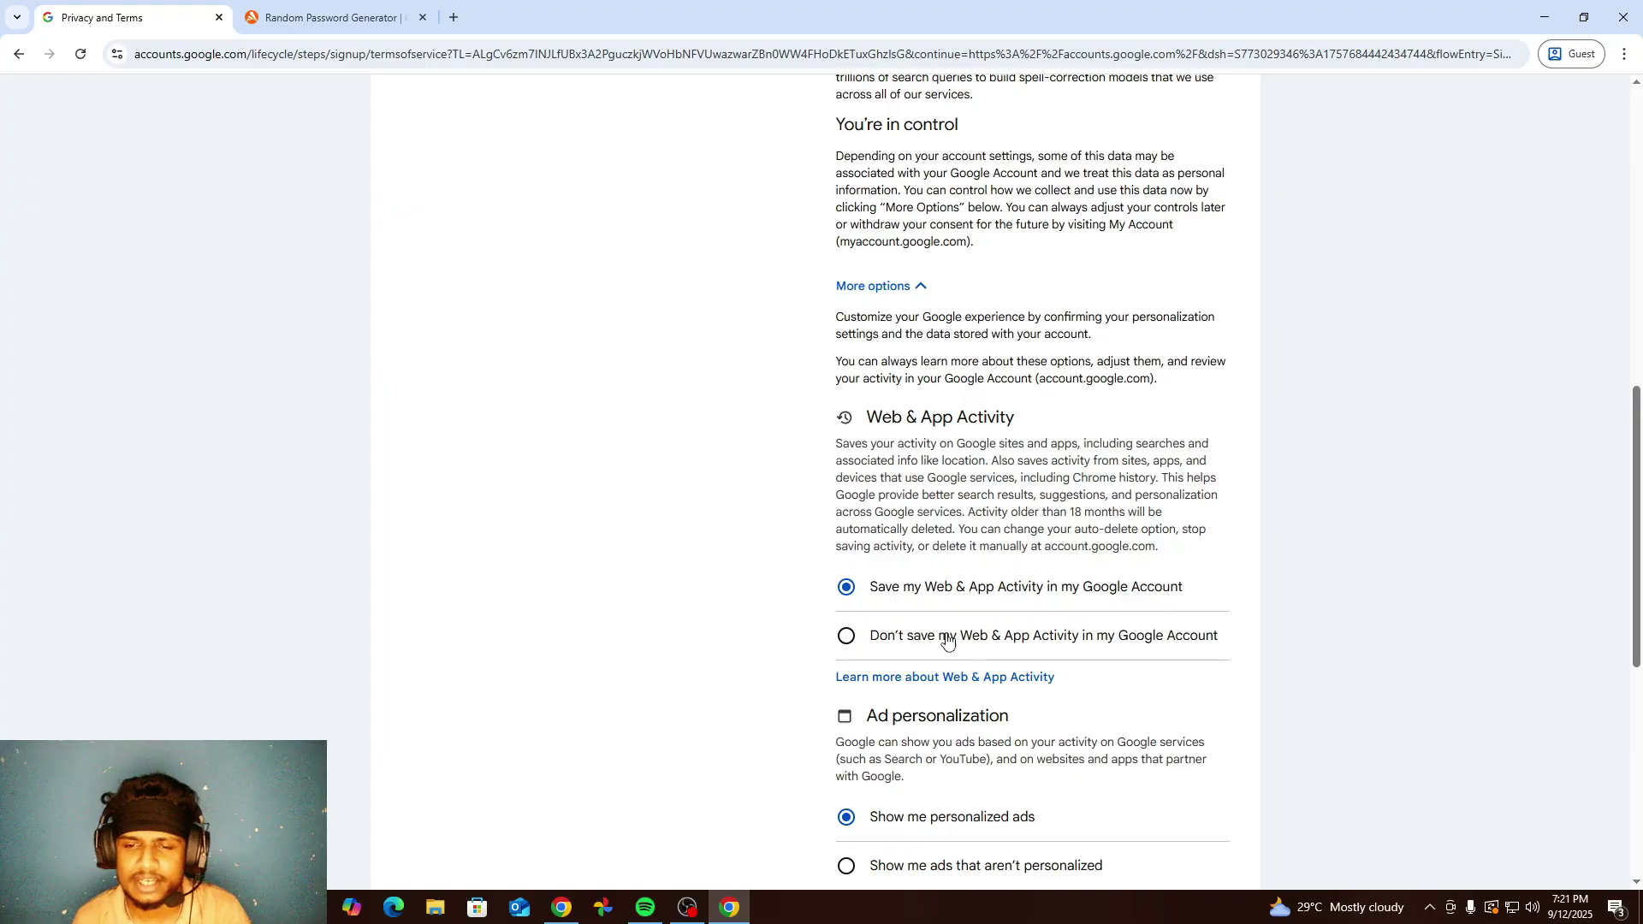
scroll(961, 646, "down", 5)
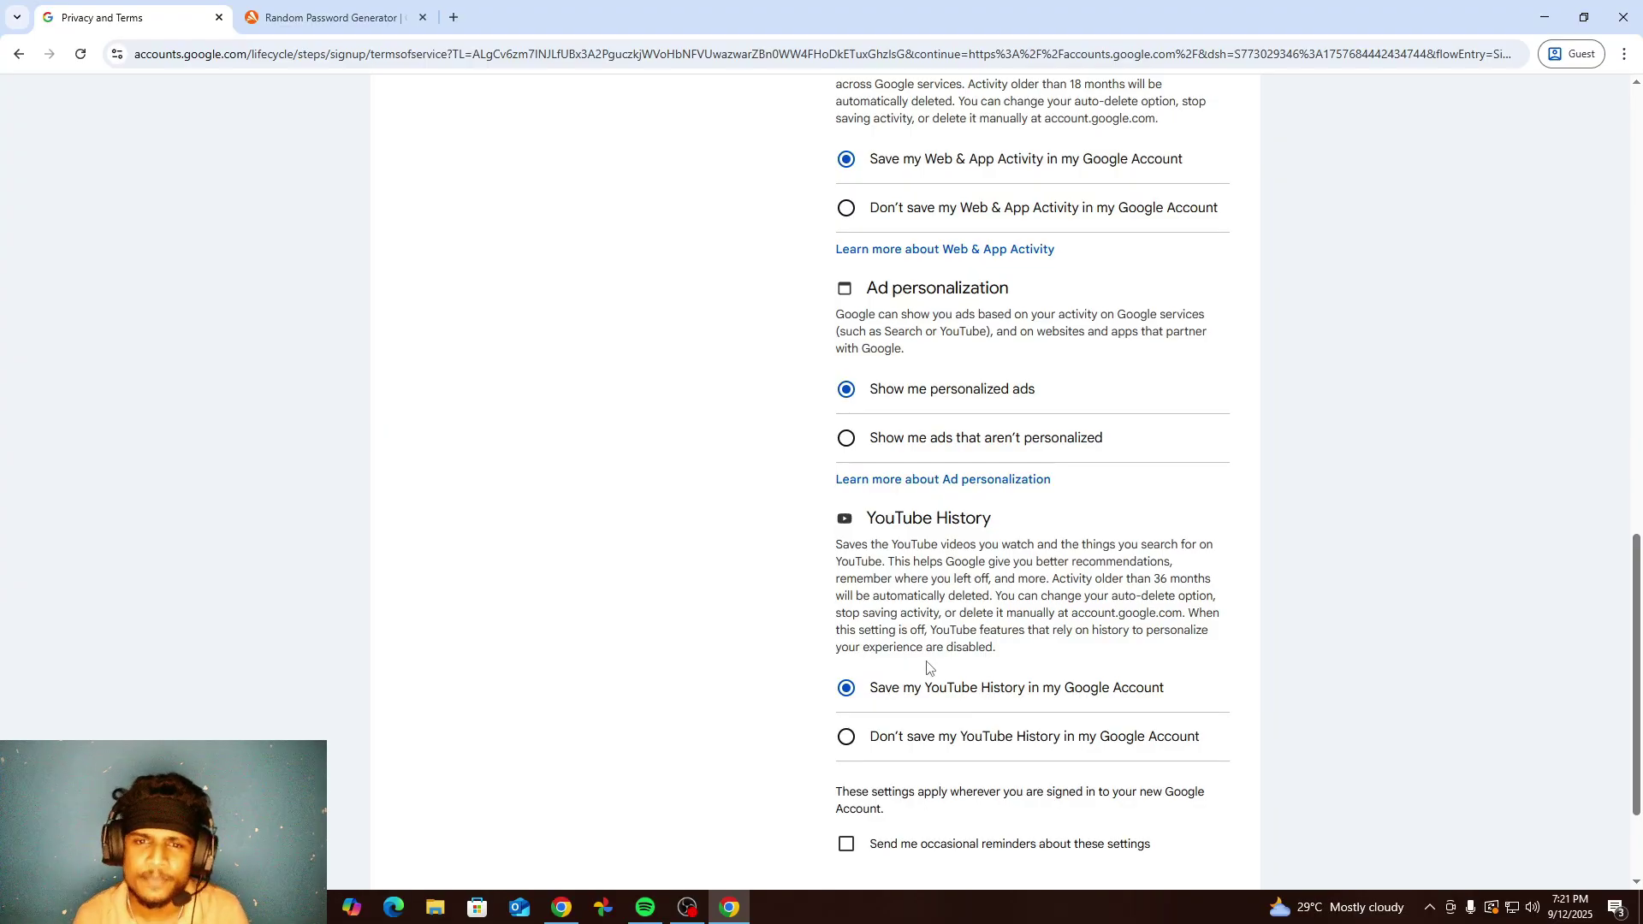
left_click_drag(867, 294, 1000, 284)
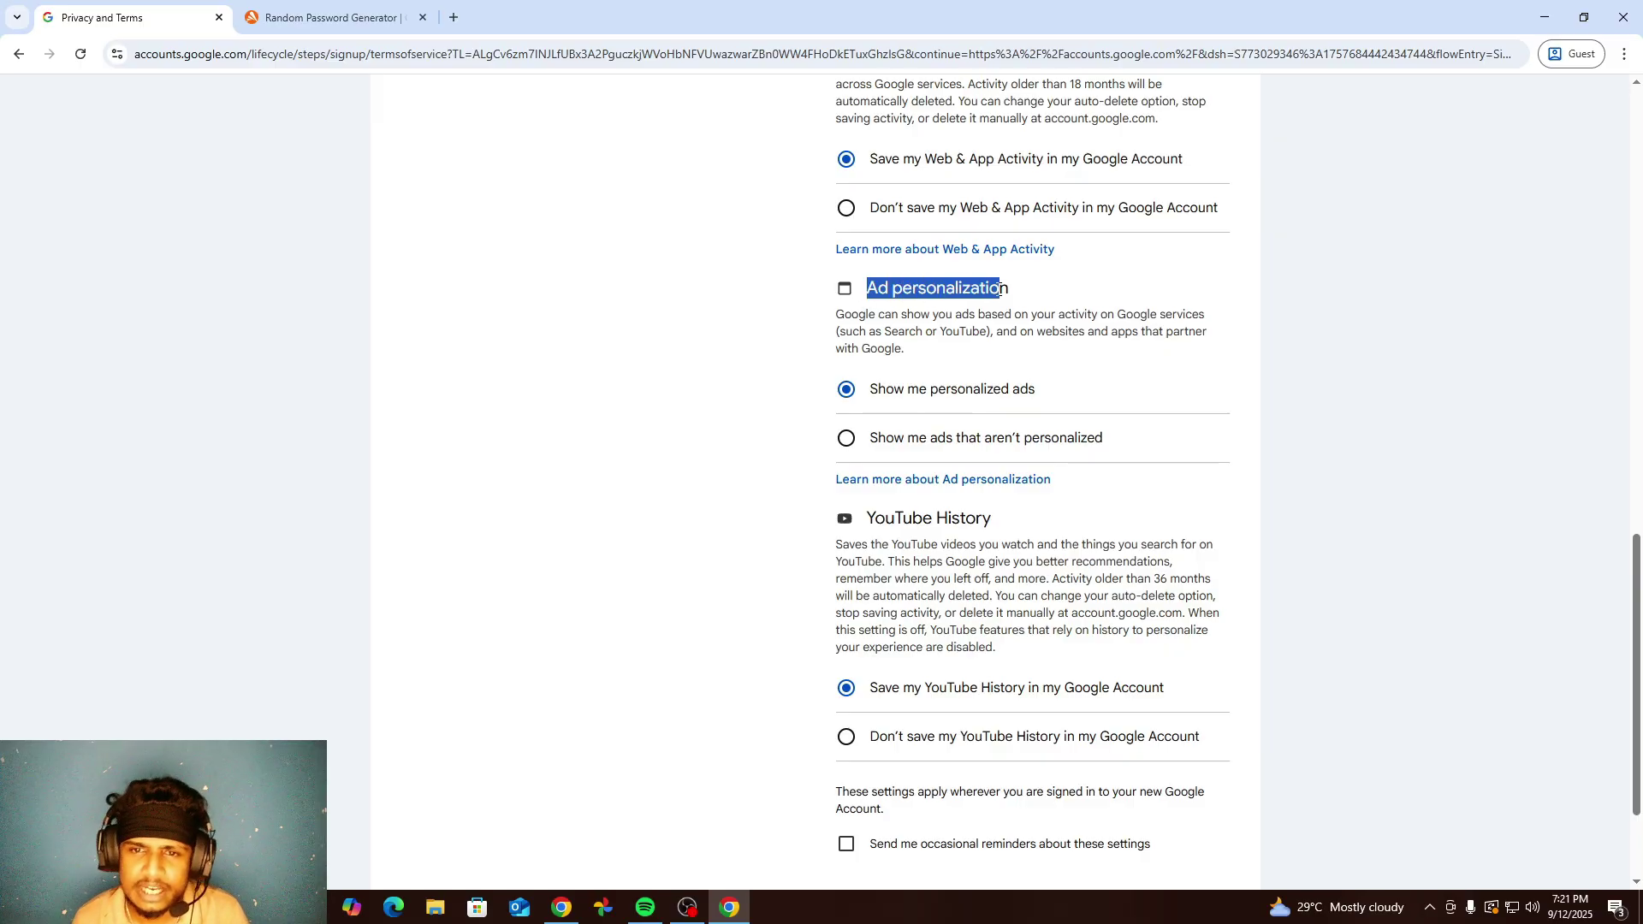
left_click(1060, 294)
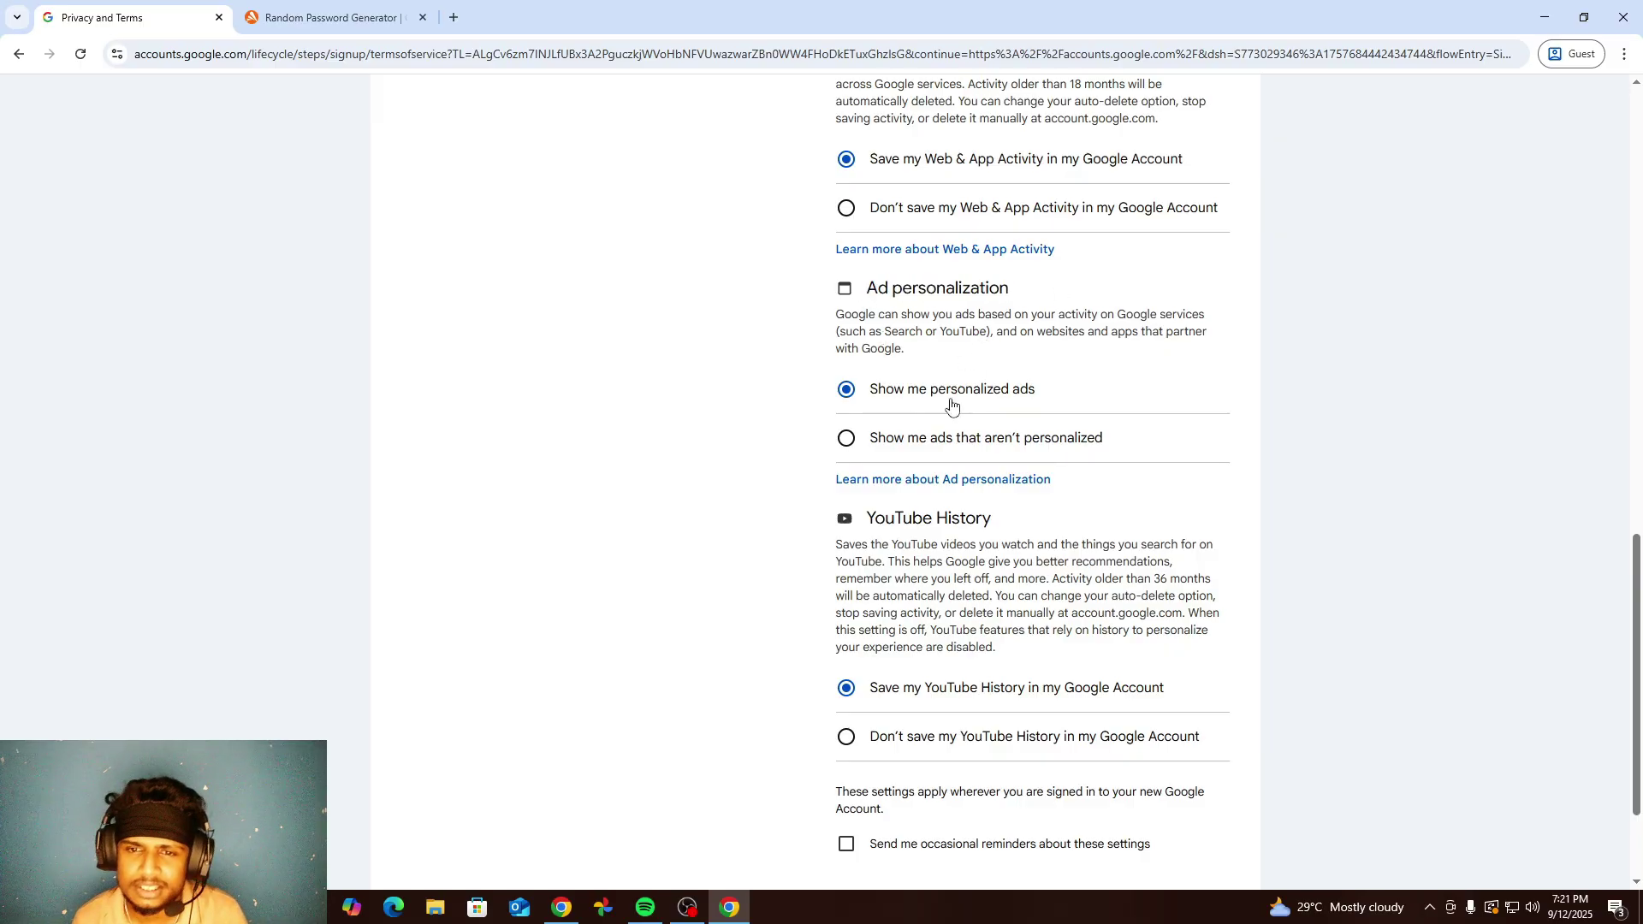
scroll(1097, 418, "down", 3)
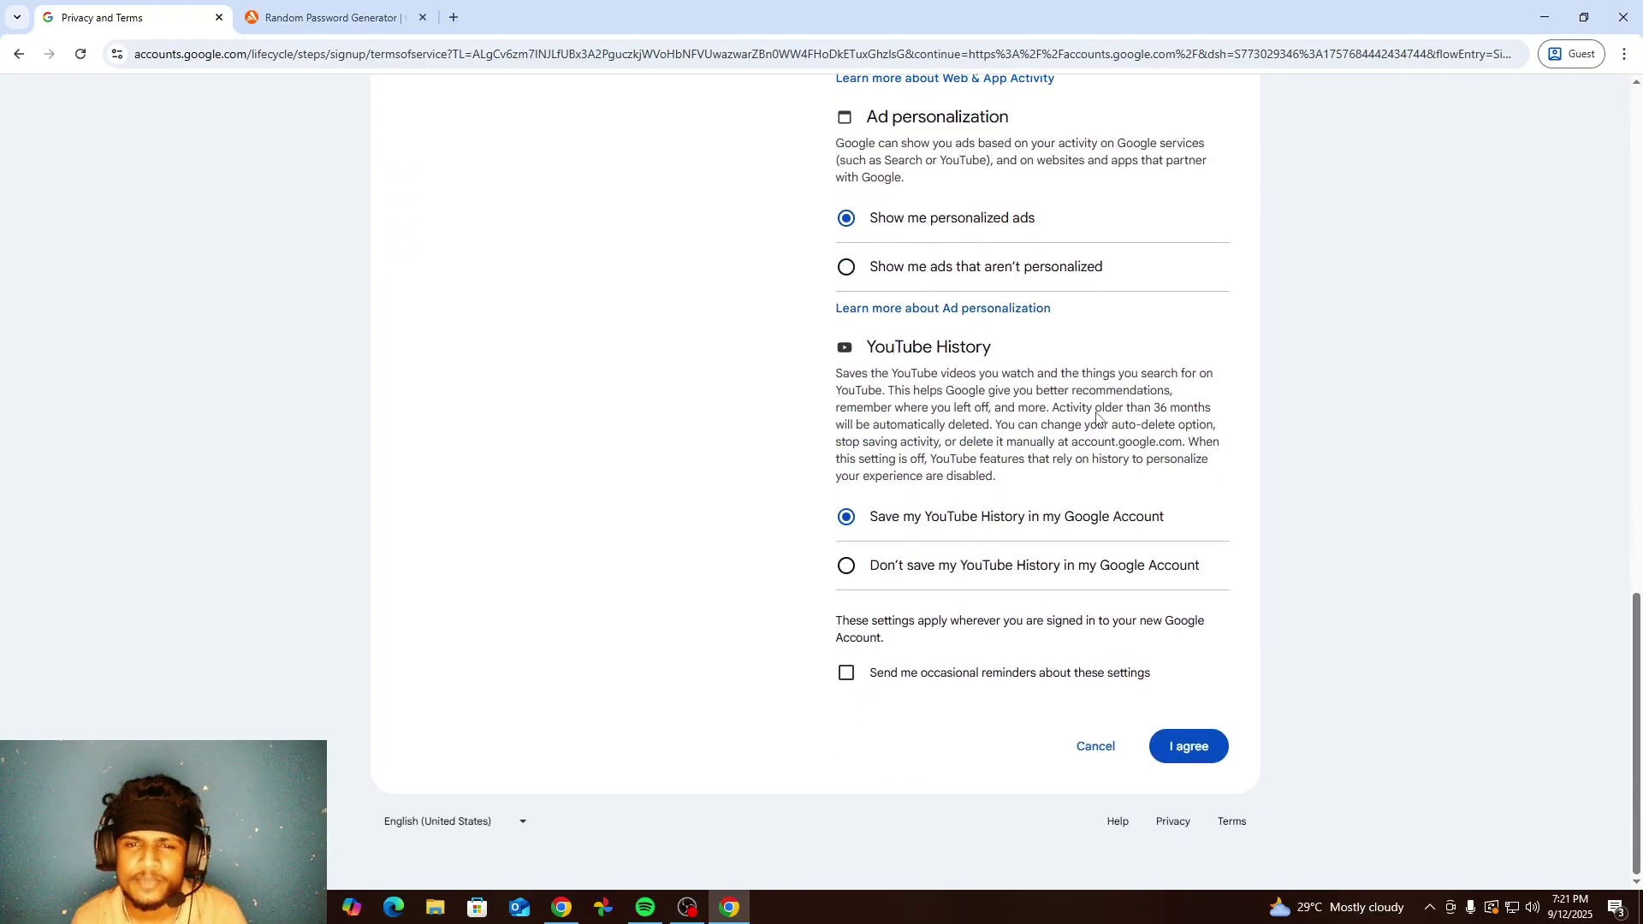
scroll(1097, 415, "up", 4)
scroll(1097, 415, "up", 3)
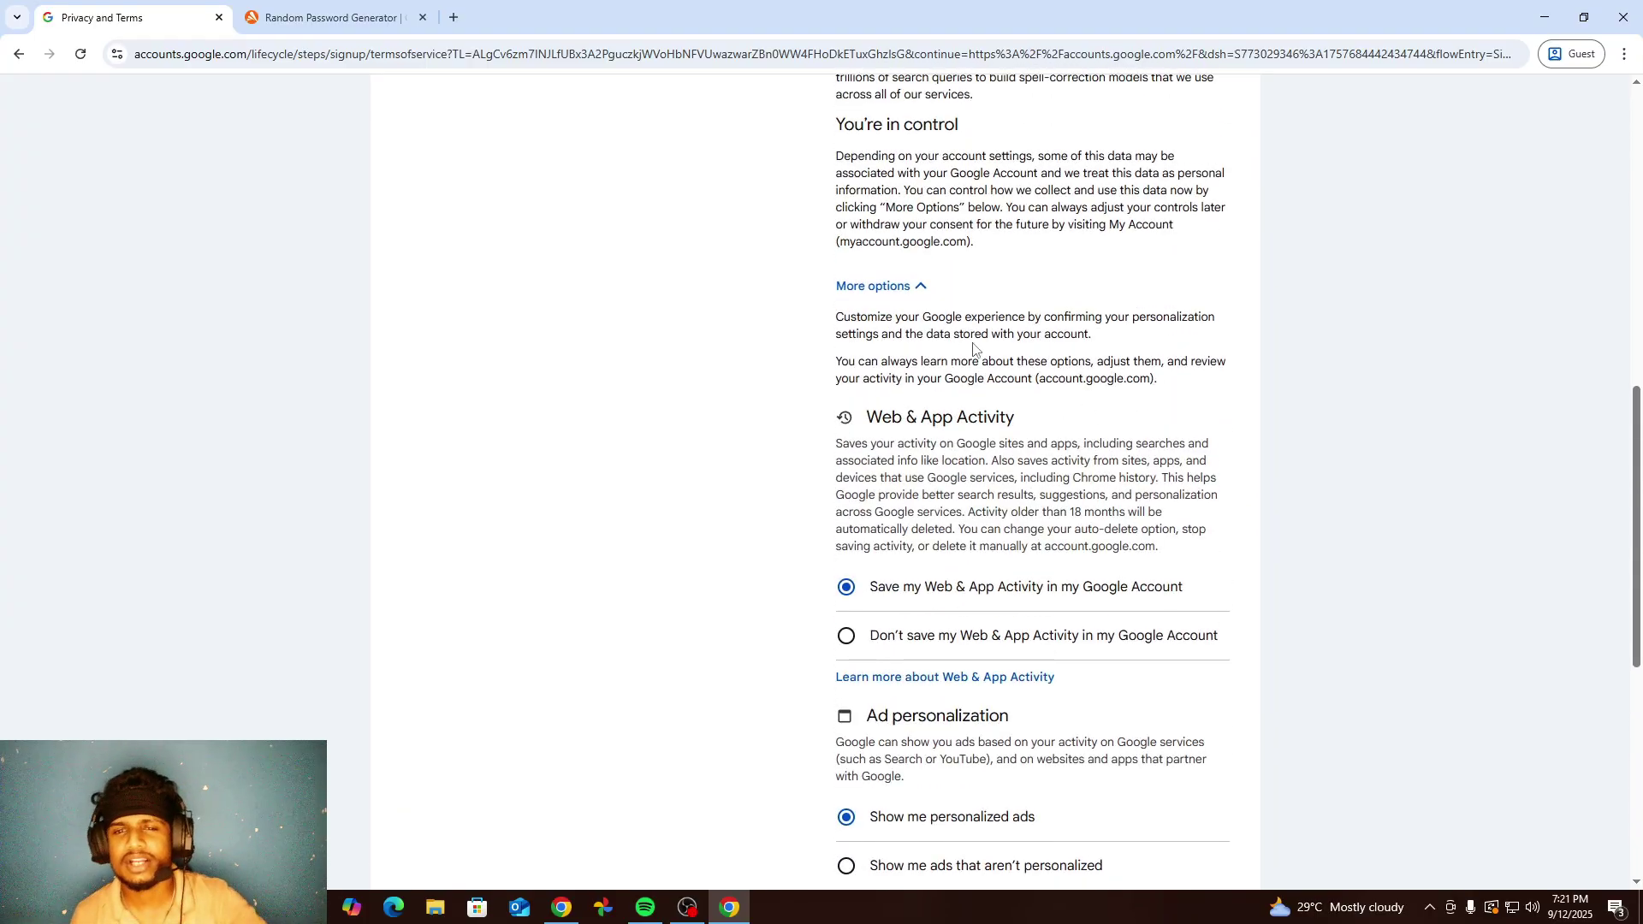
Leave the personalization options at their defaults and agree to the terms to create the account
left_click(871, 288)
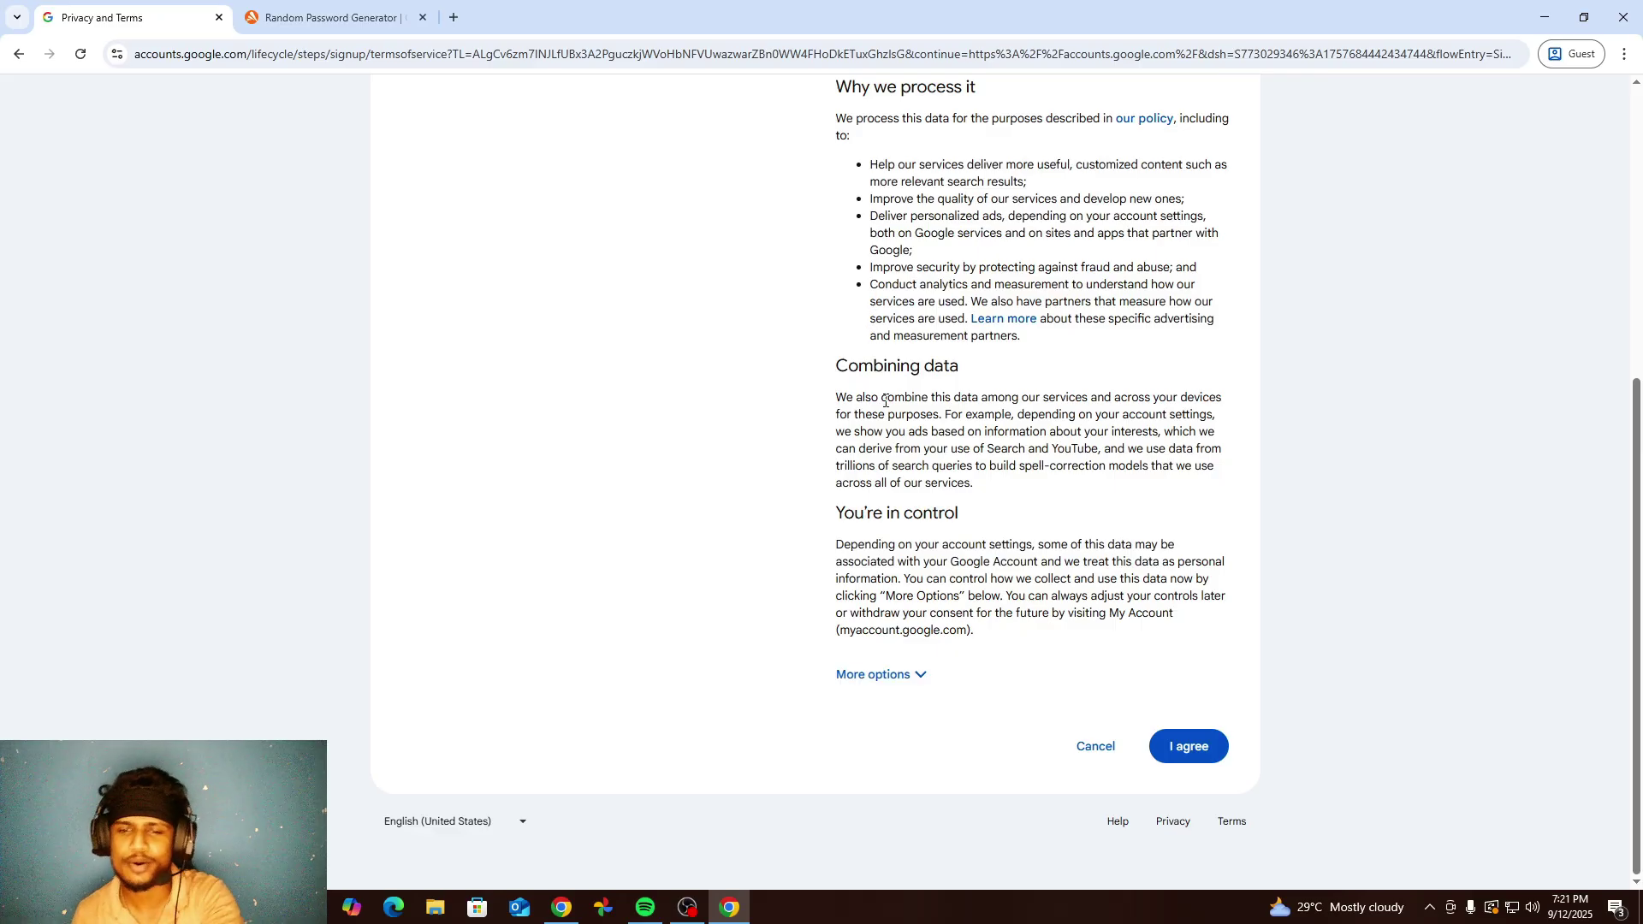
left_click(913, 676)
scroll(962, 679, "down", 5)
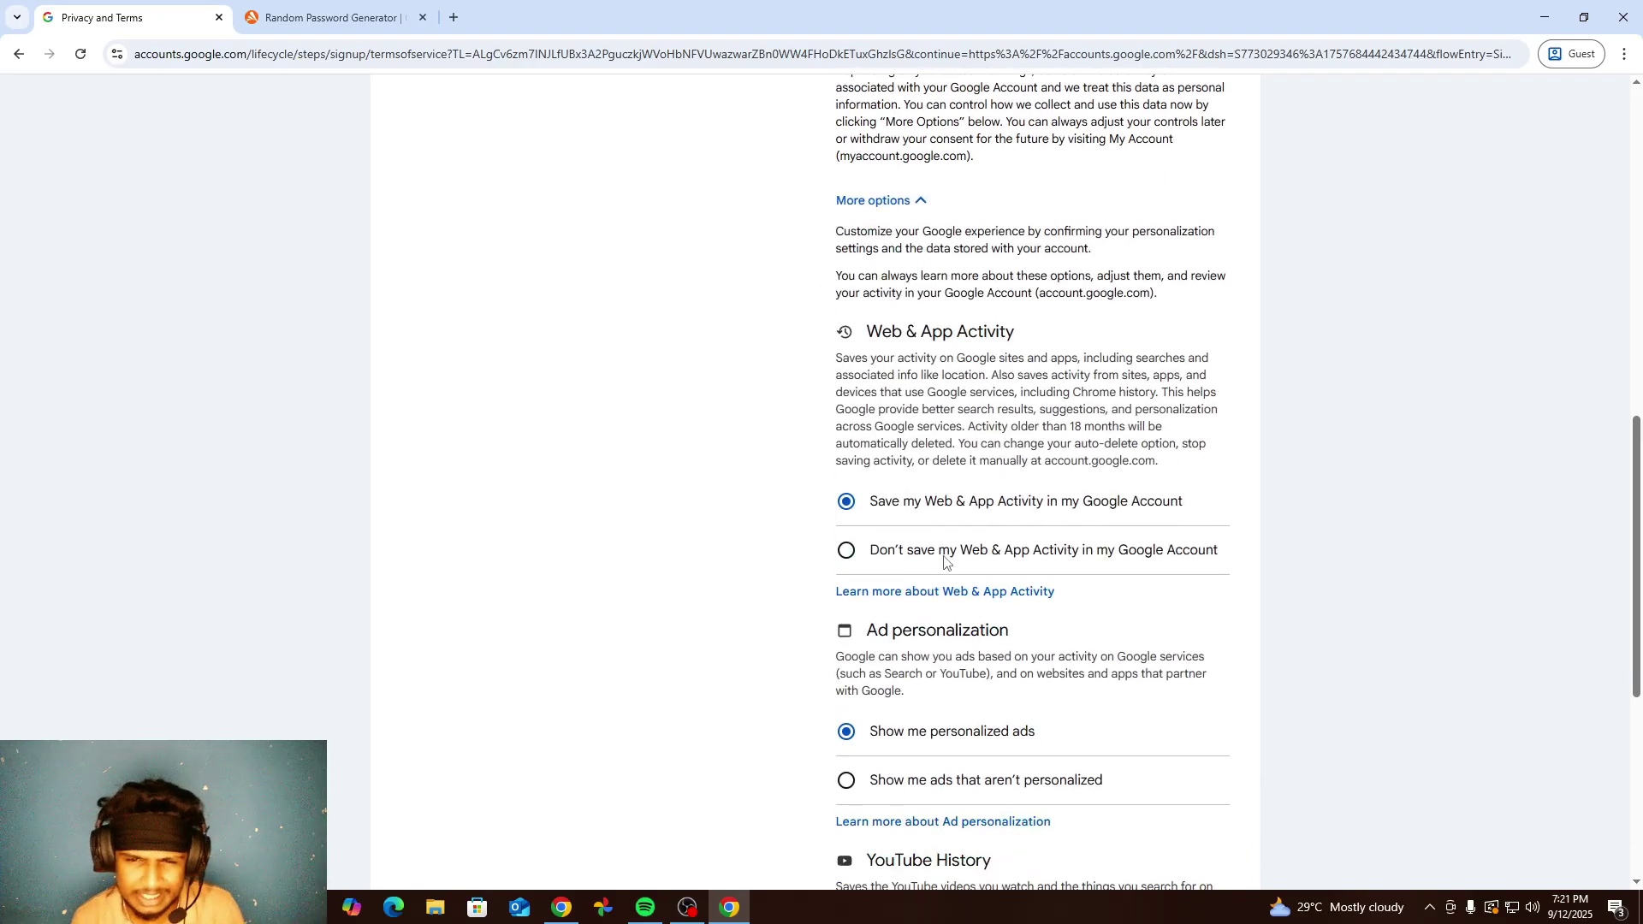
scroll(947, 558, "up", 3)
left_click(890, 466)
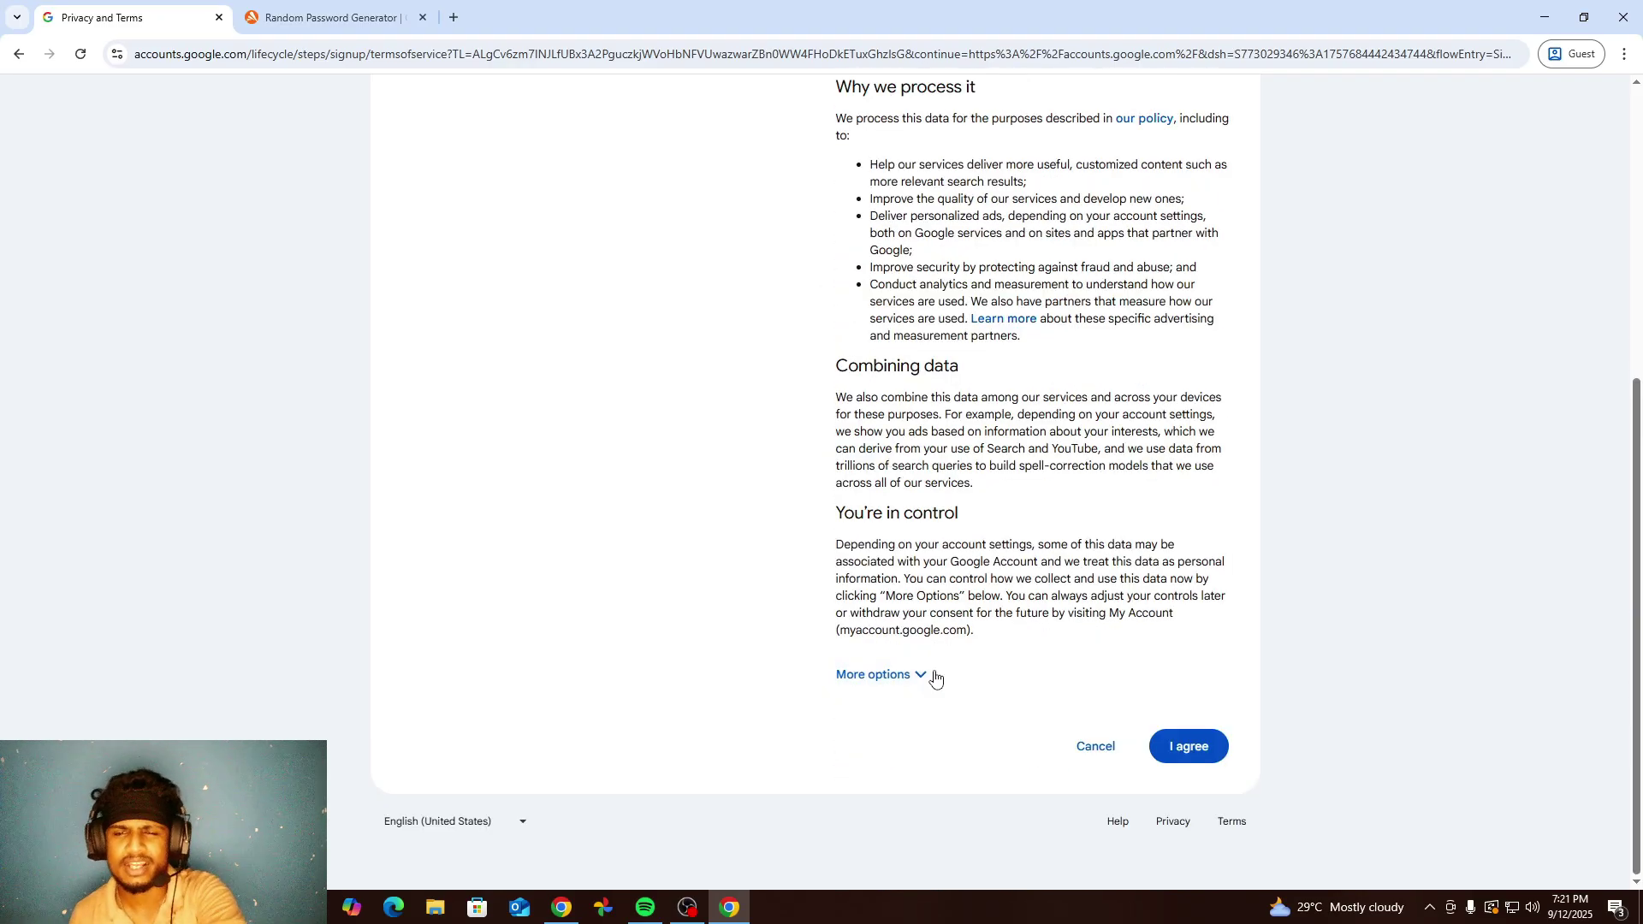
left_click(909, 678)
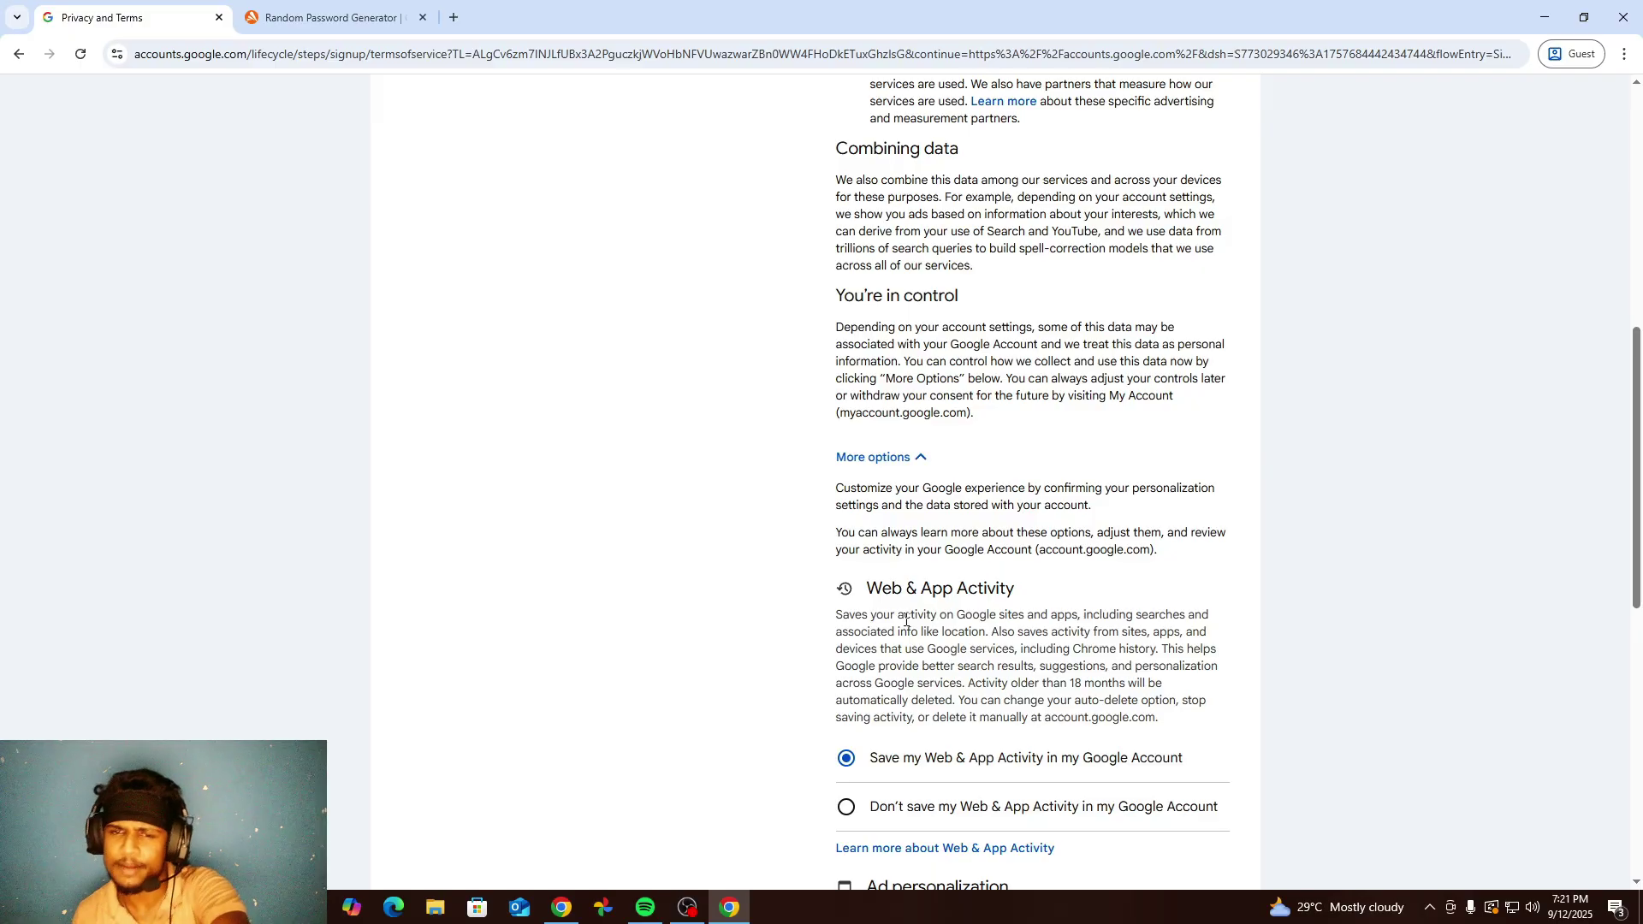
scroll(906, 620, "down", 5)
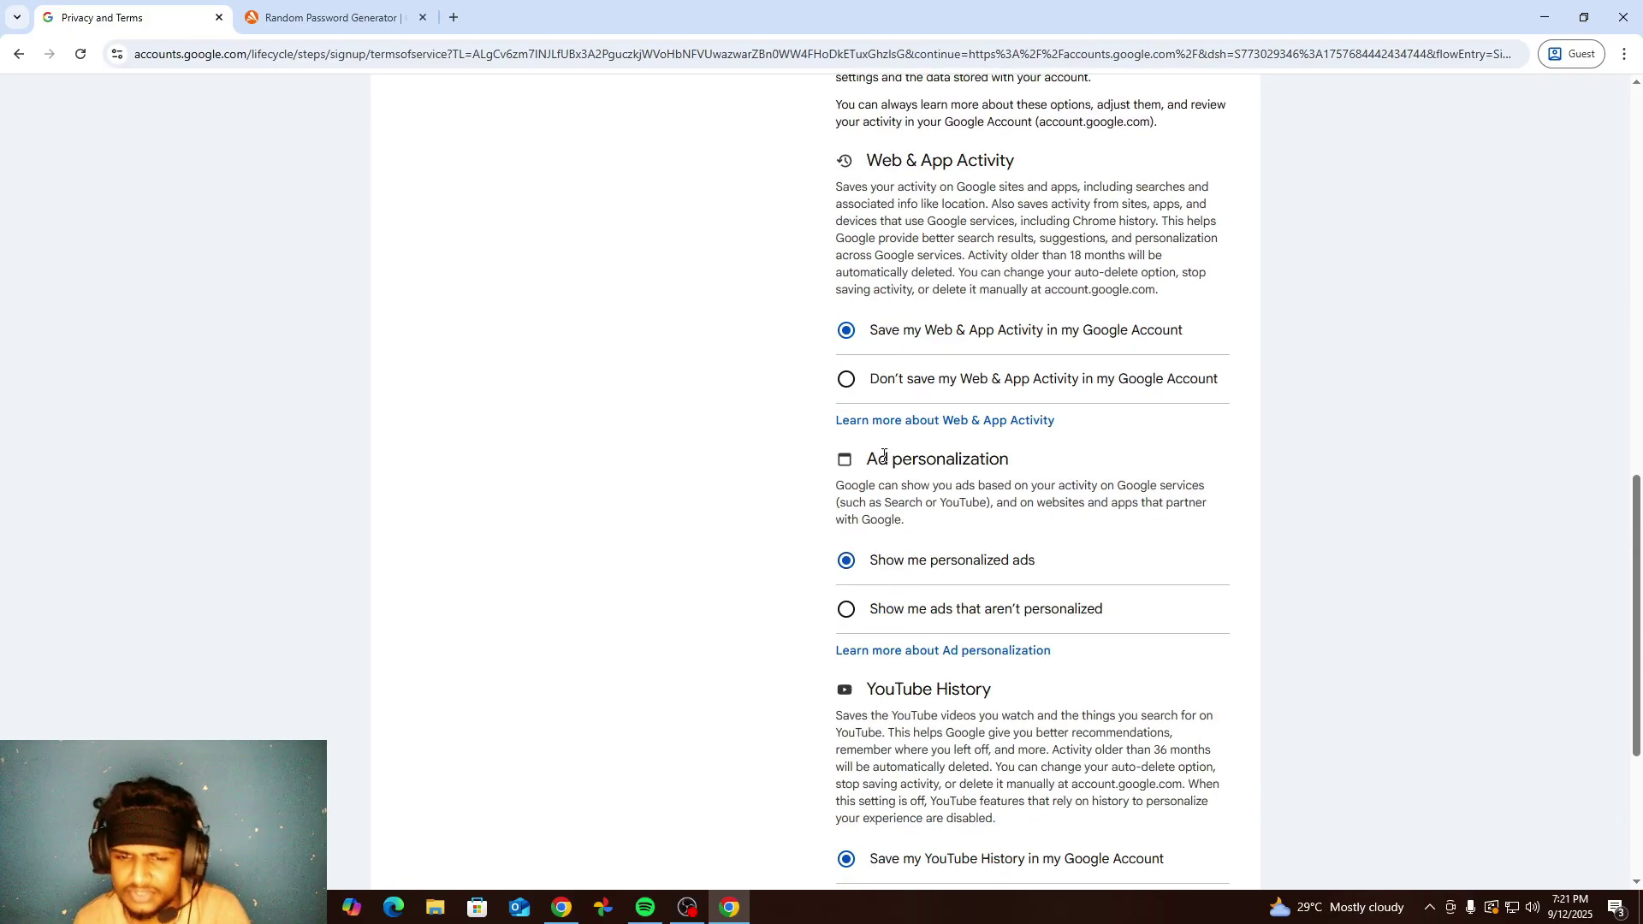
scroll(907, 497, "down", 3)
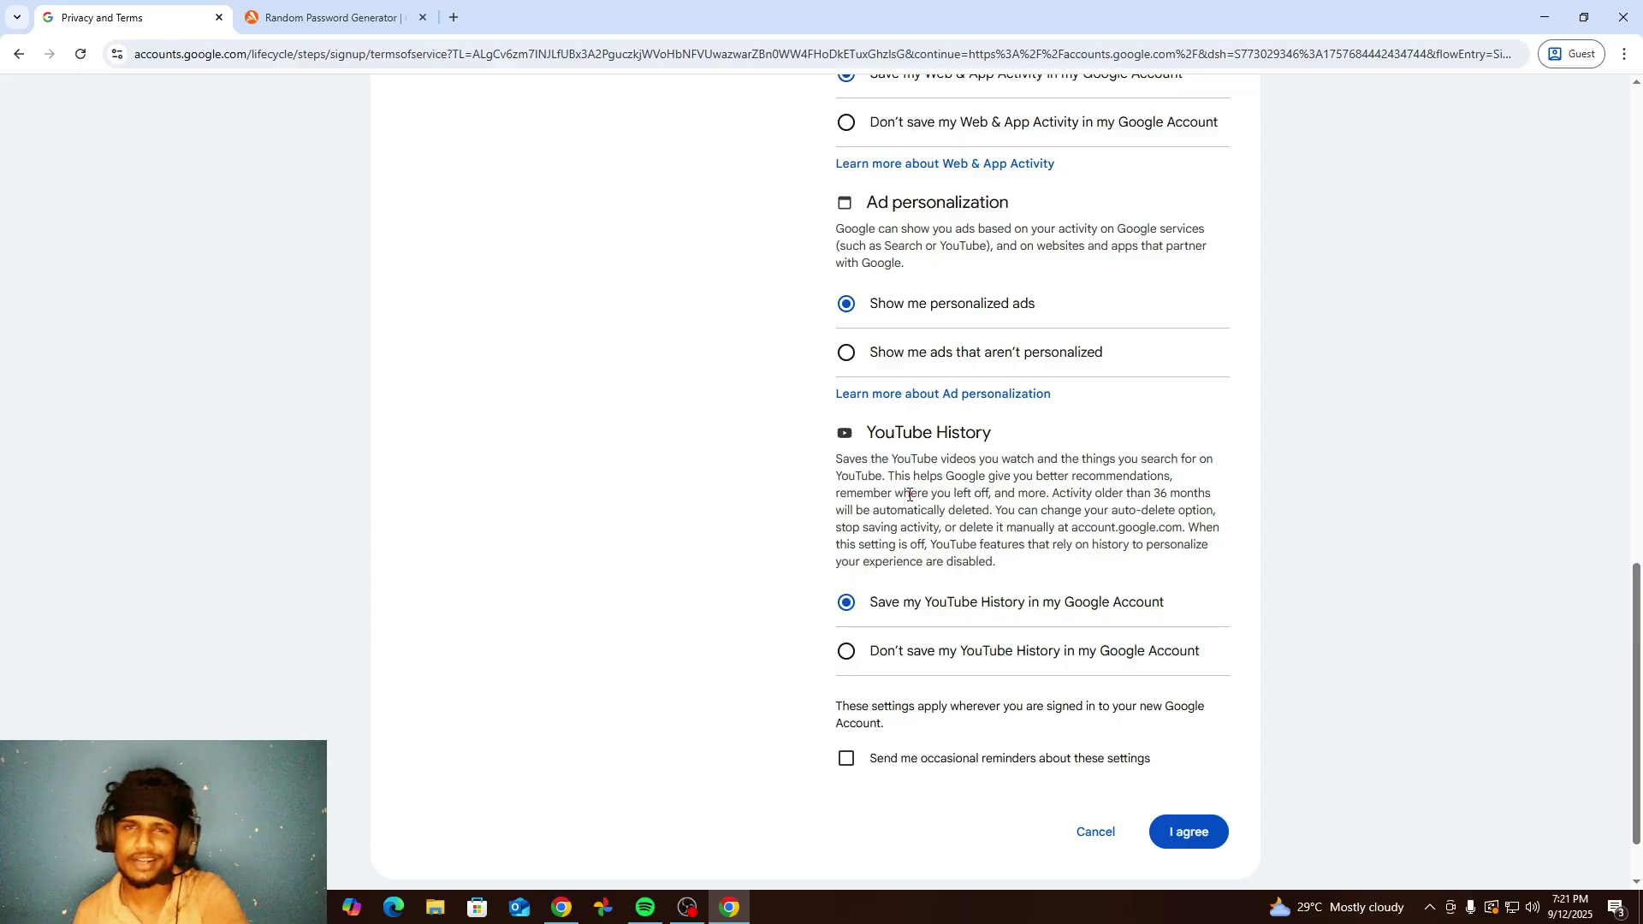
left_click(1202, 841)
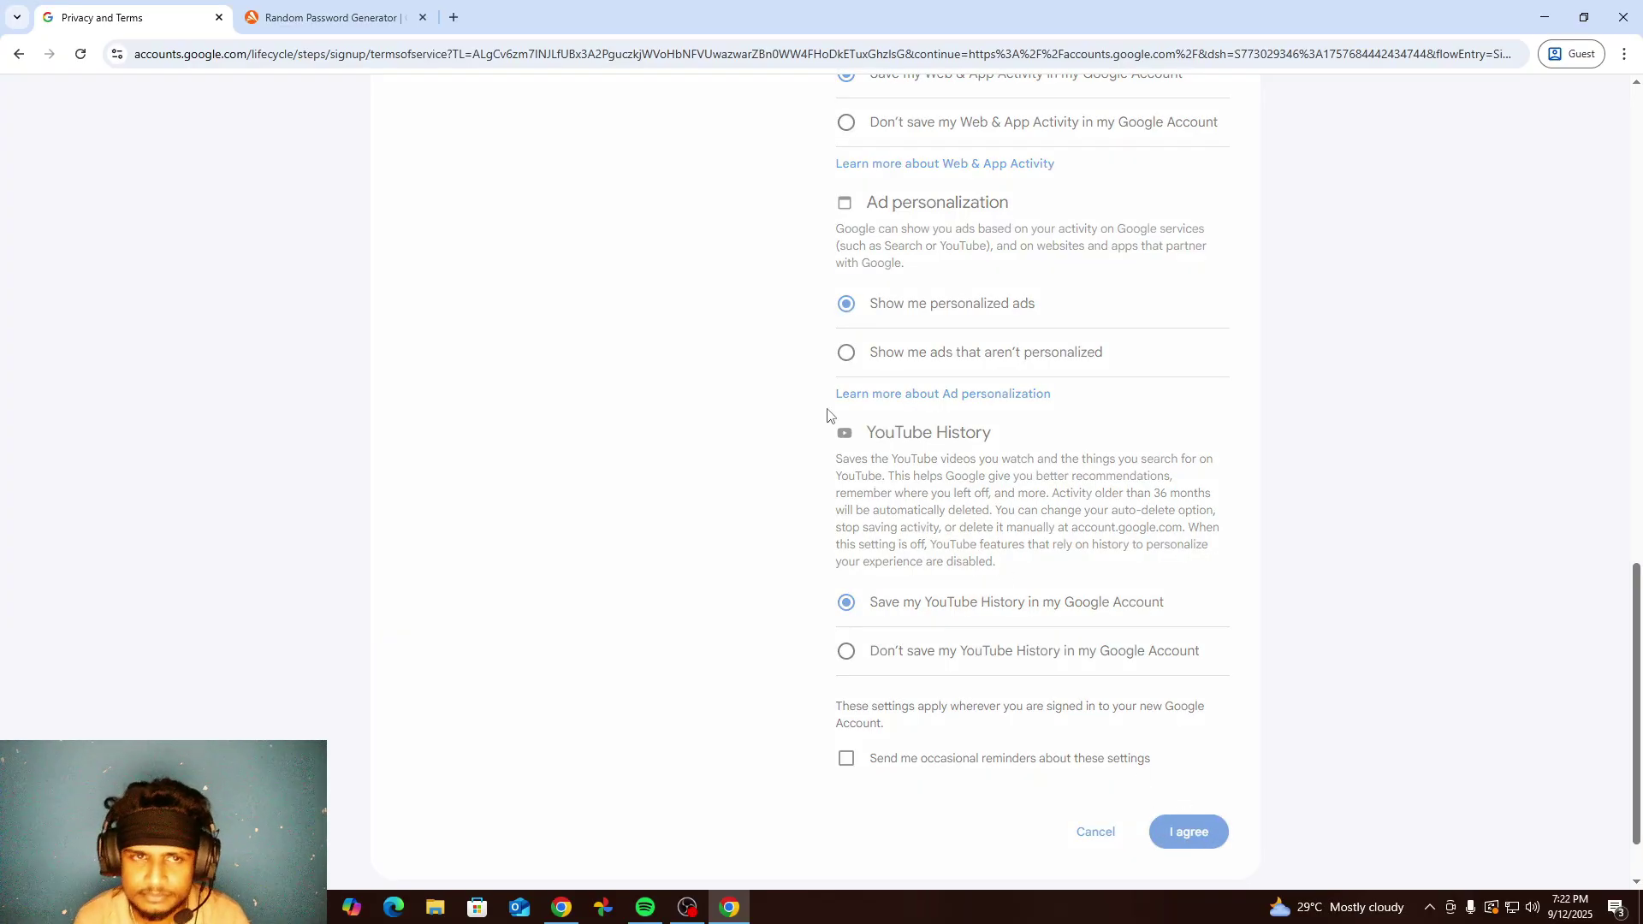
Close the Random Password Generator tab and open a new browser tab
left_click(423, 17)
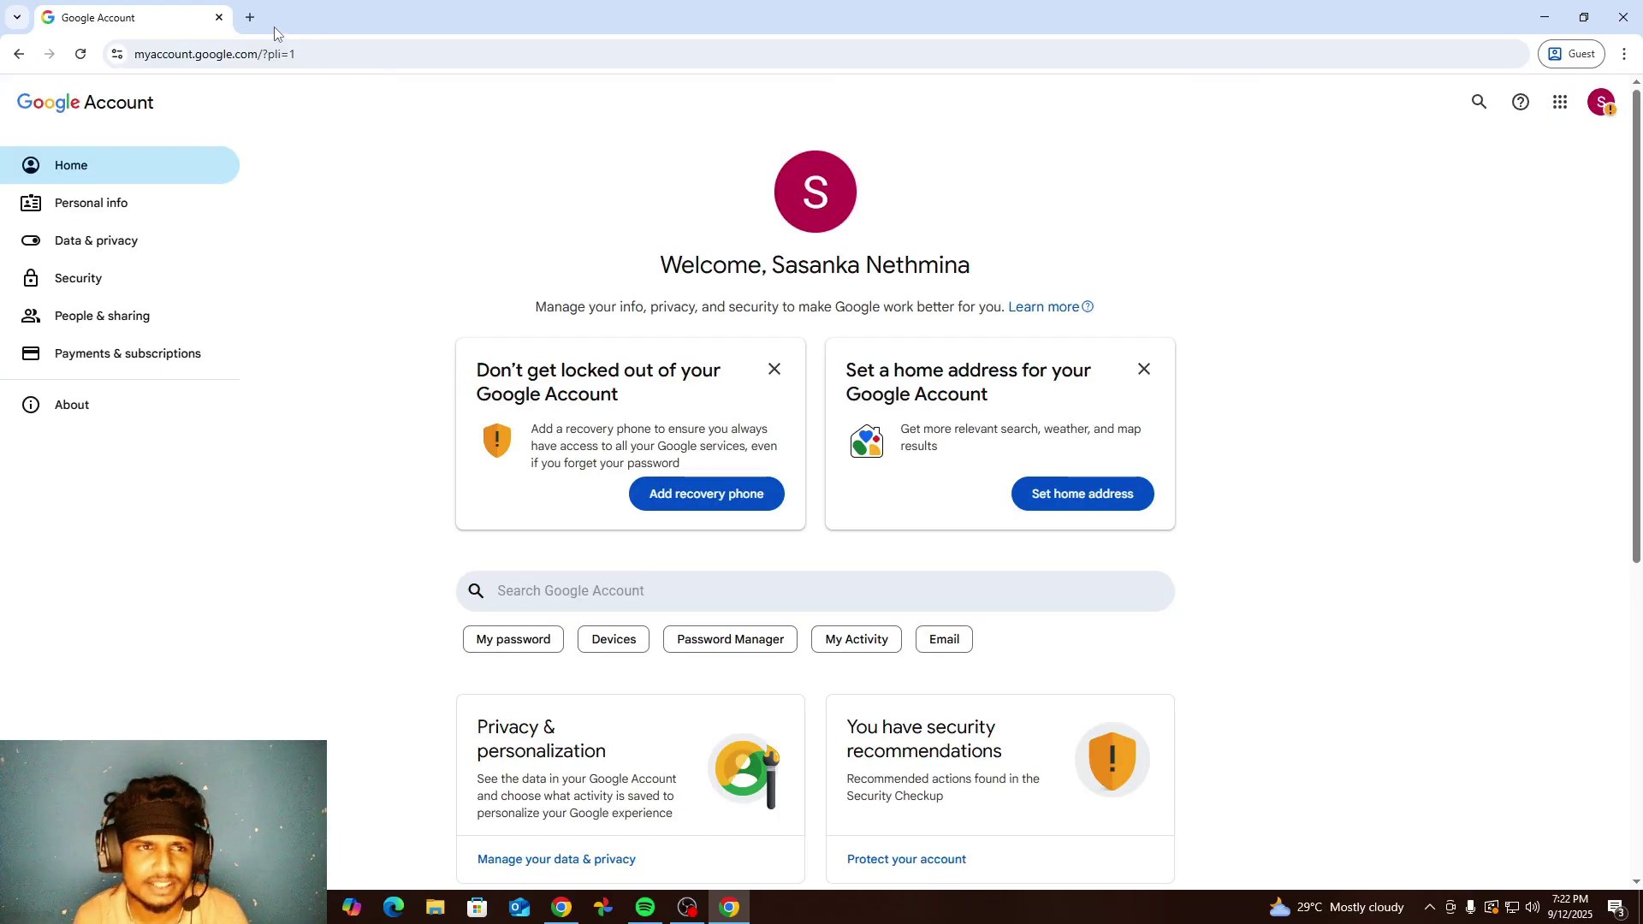
key("ctrl+t")
key("super")
key("super+v")
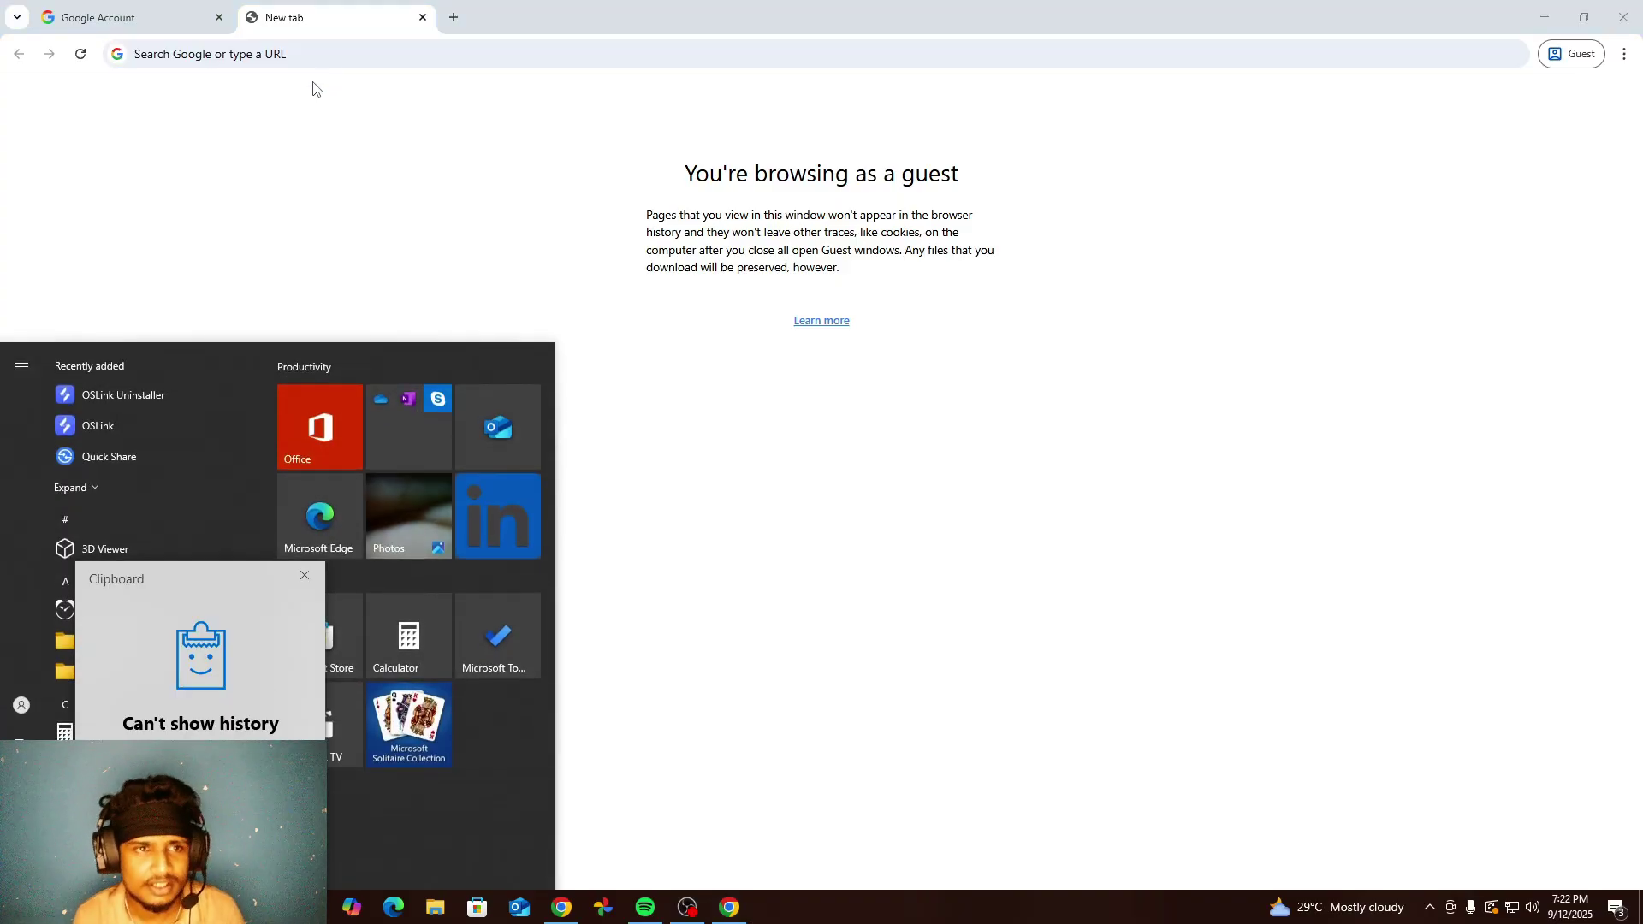
left_click(318, 55)
Turn on Windows clipboard history and paste the generated password into the new tab's address bar
left_click(318, 55)
key("super+v")
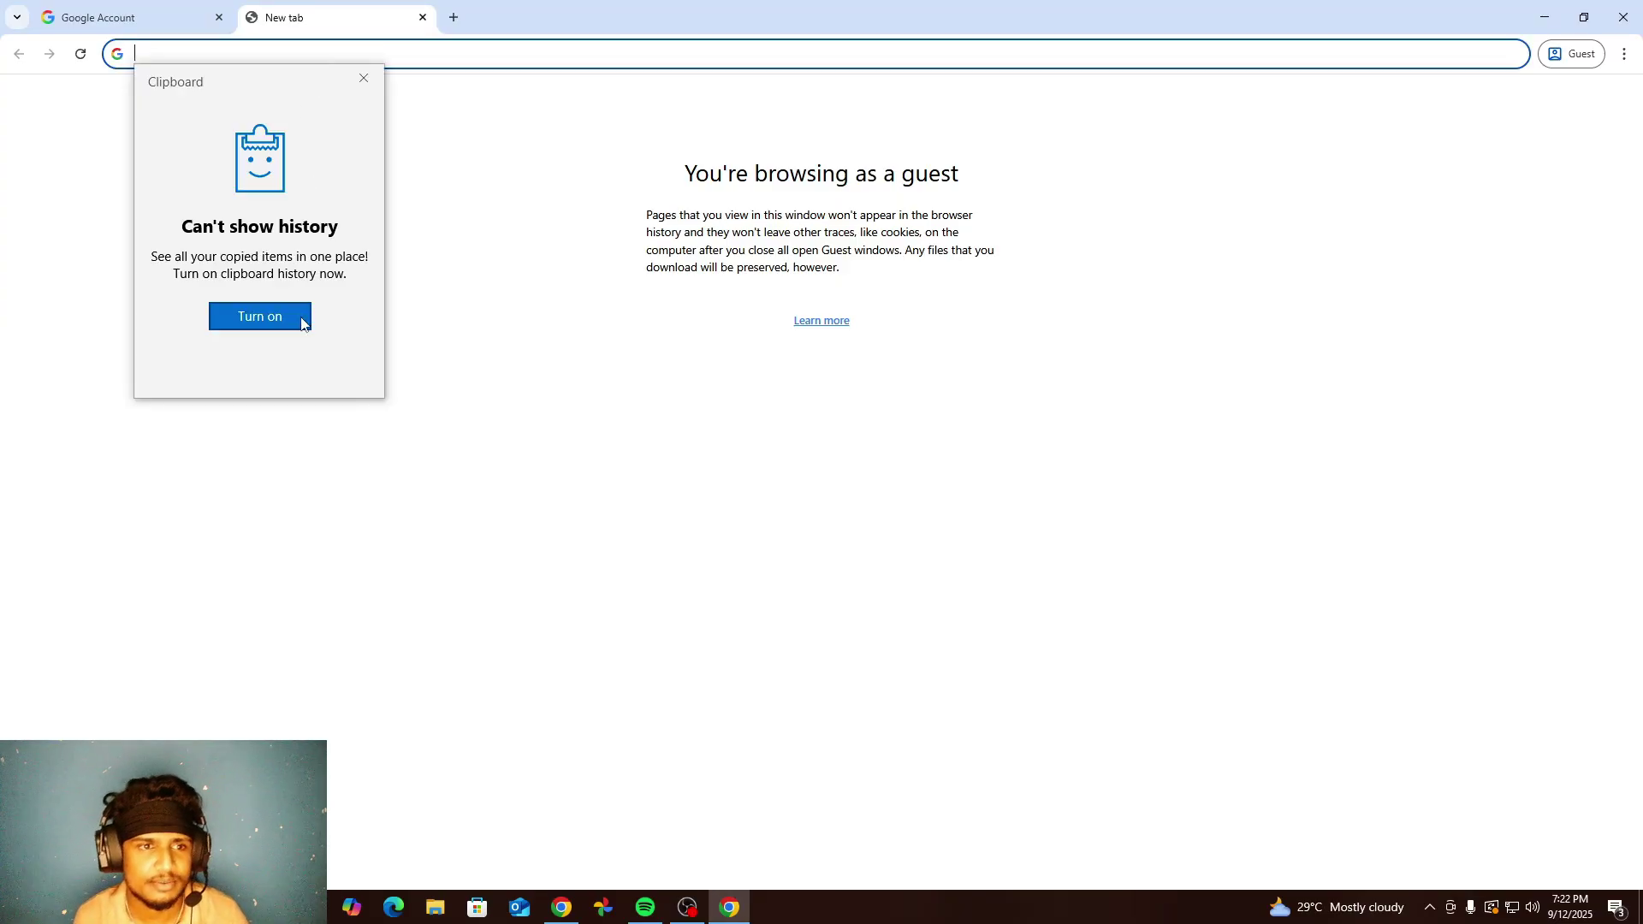
left_click(301, 322)
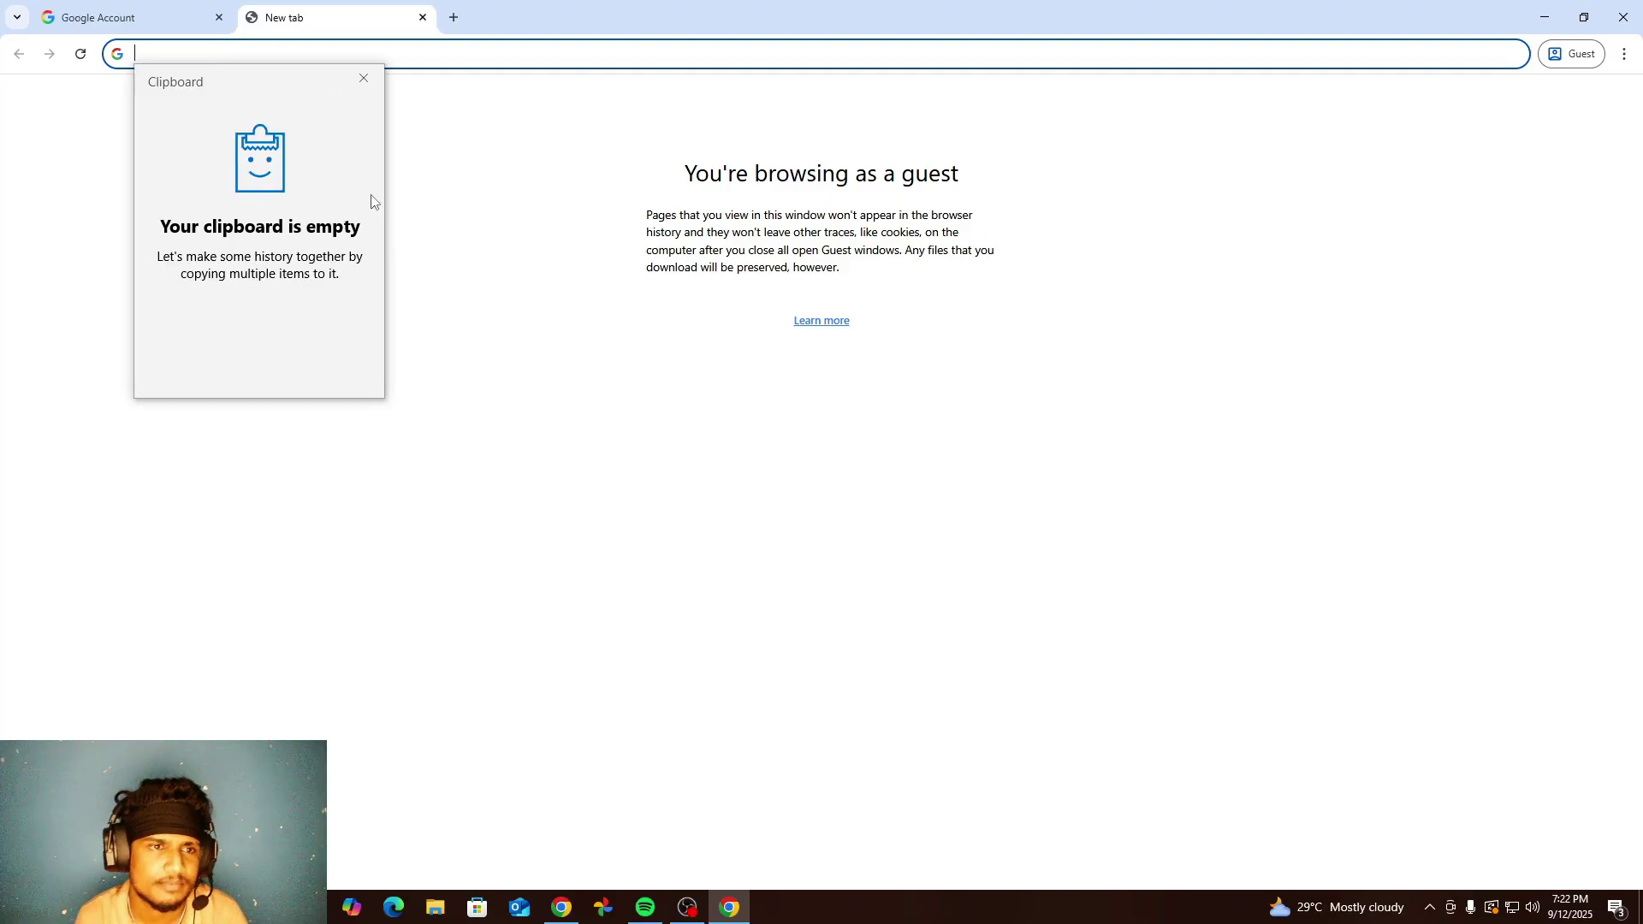
left_click(252, 53)
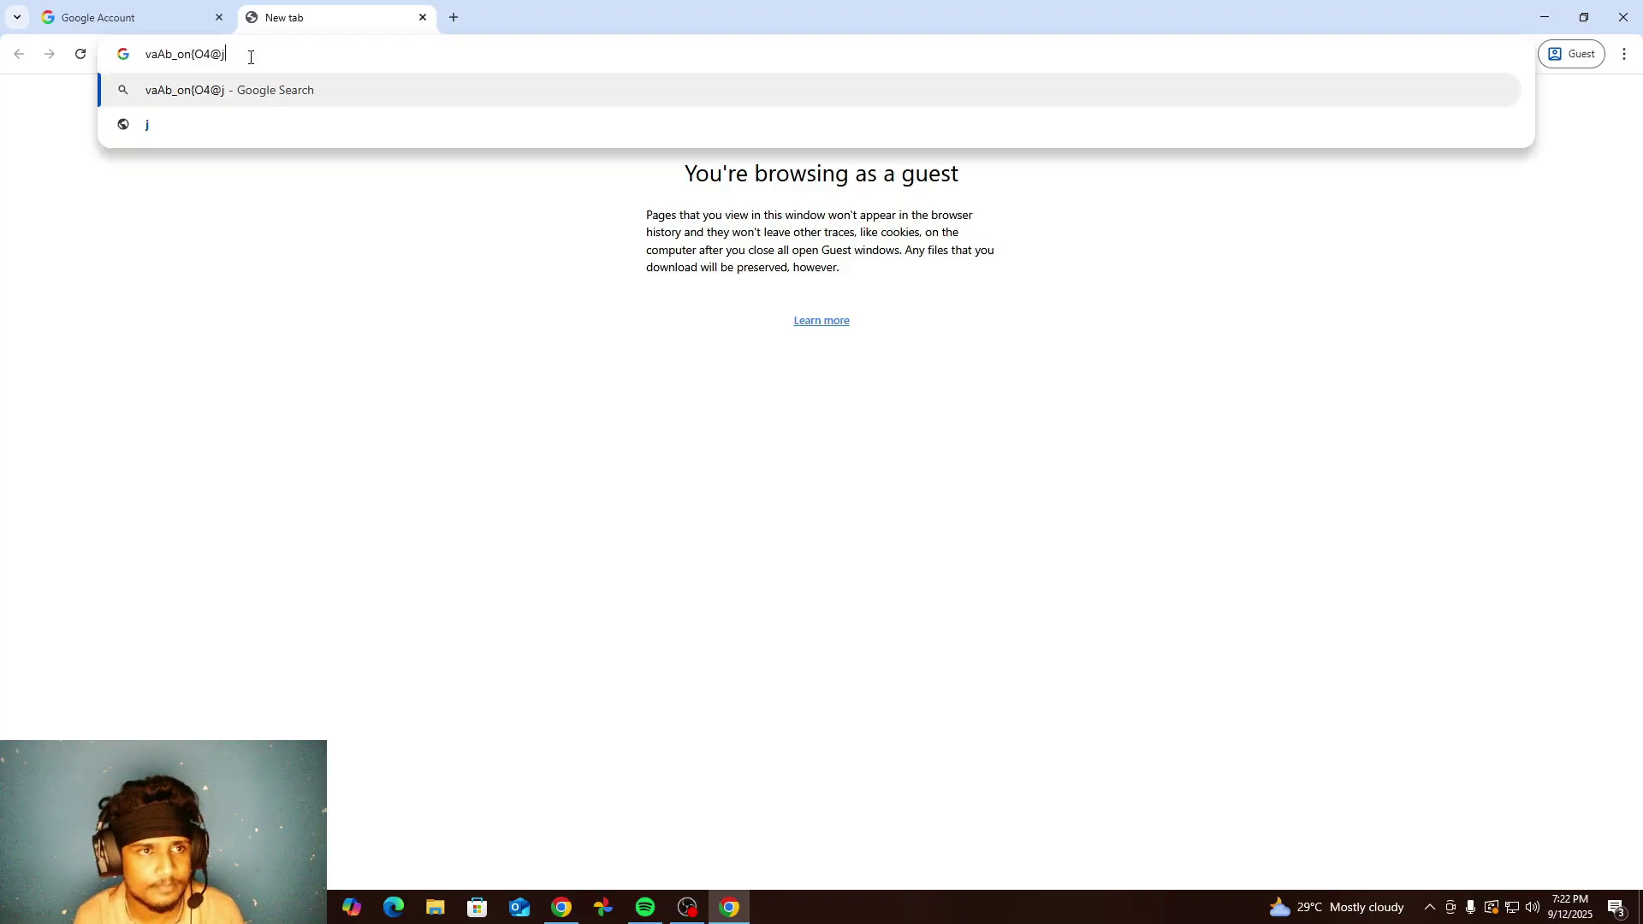
key("ctrl+a")
left_click(222, 72)
left_click(223, 66)
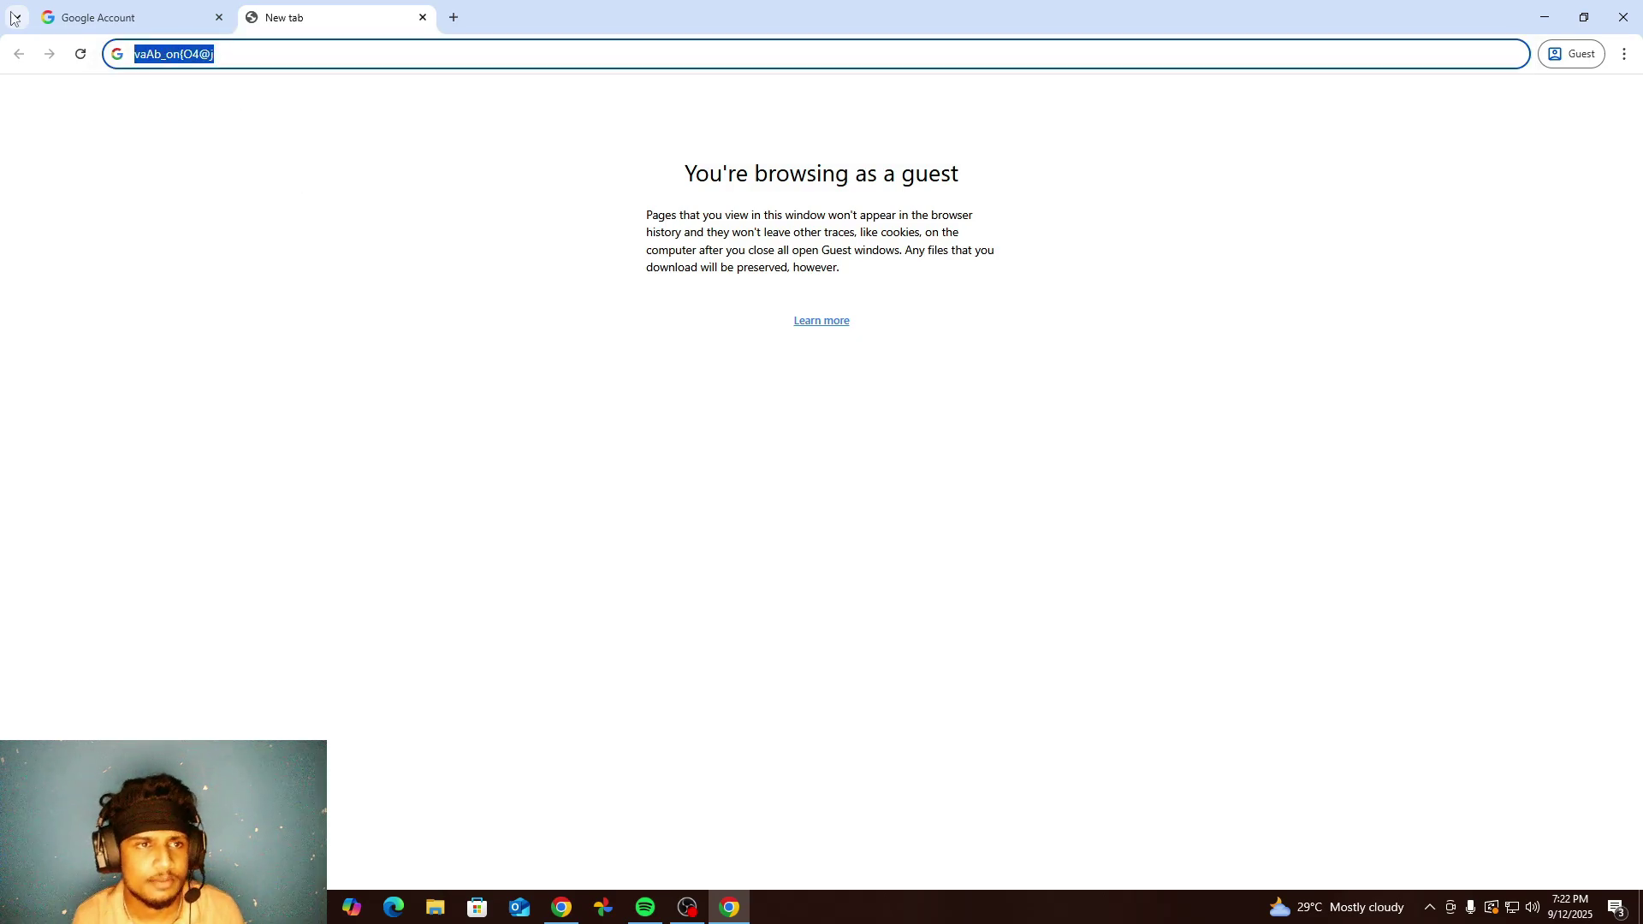
key("super+v")
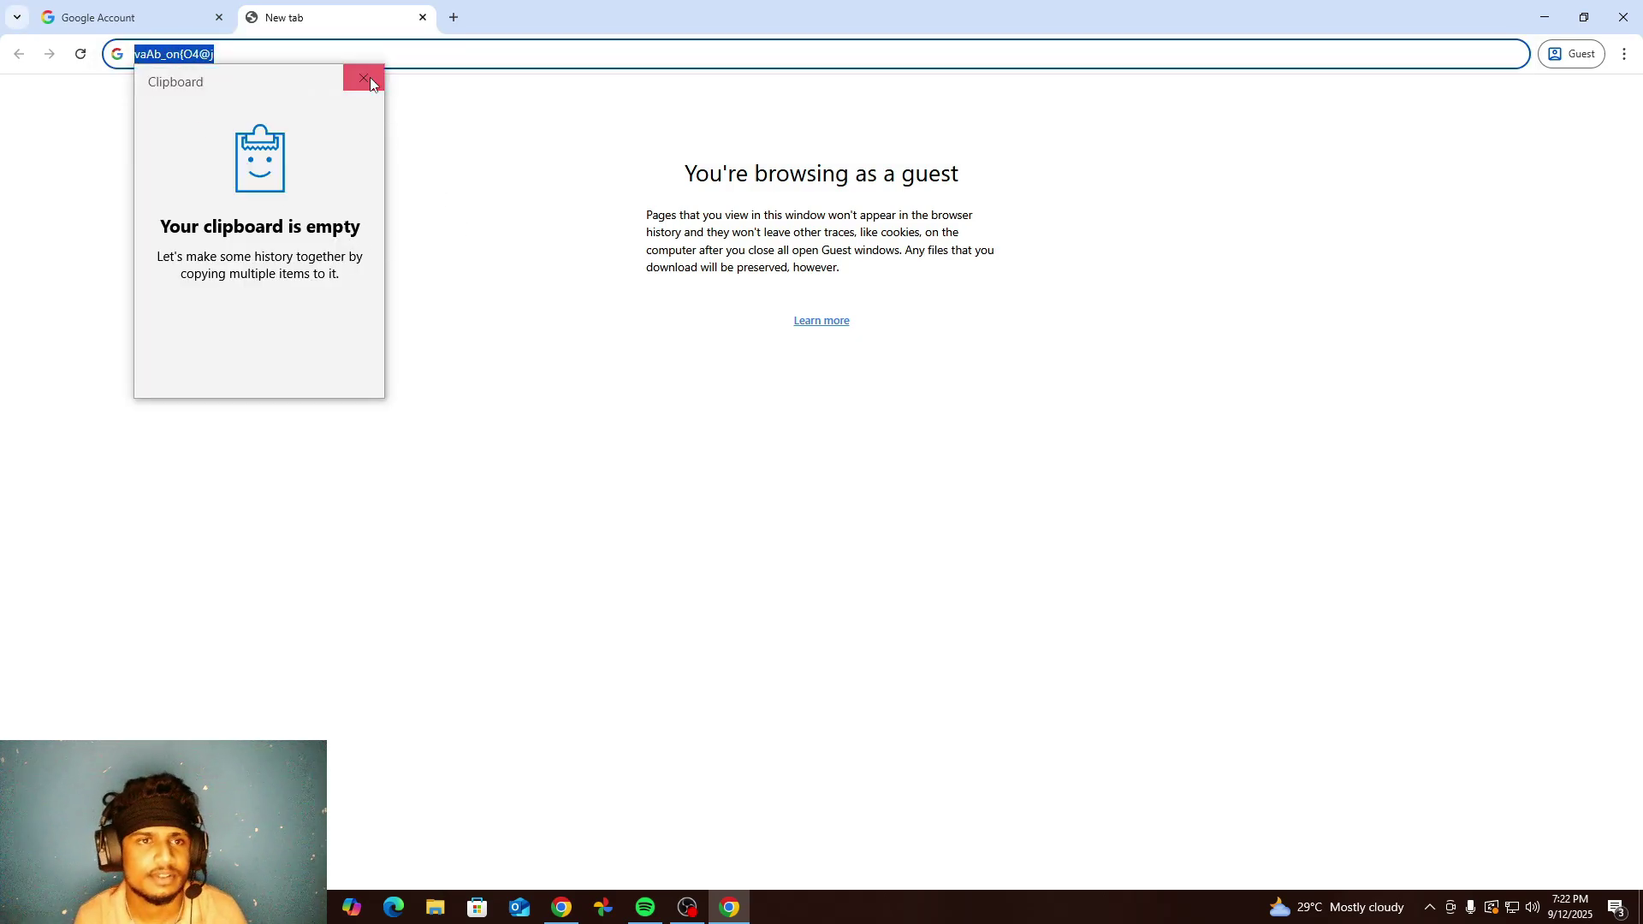
left_click(364, 78)
left_click(128, 17)
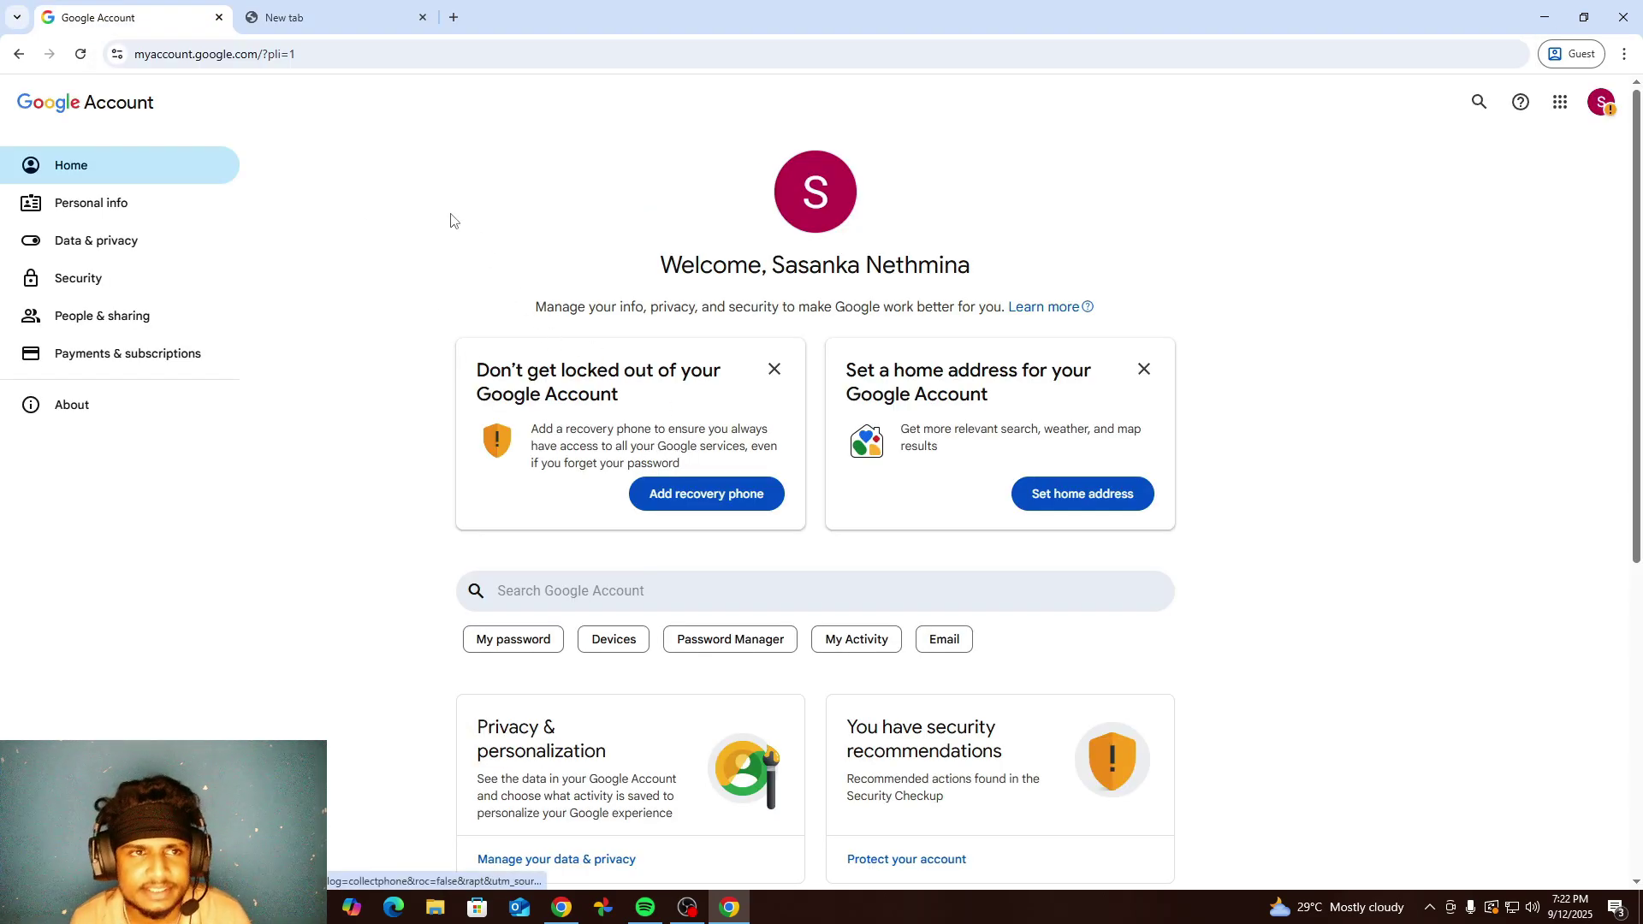
On the new account's Google Account home page, show the Google apps grid with Drive, Gmail and YouTube
left_click(315, 25)
left_click(172, 15)
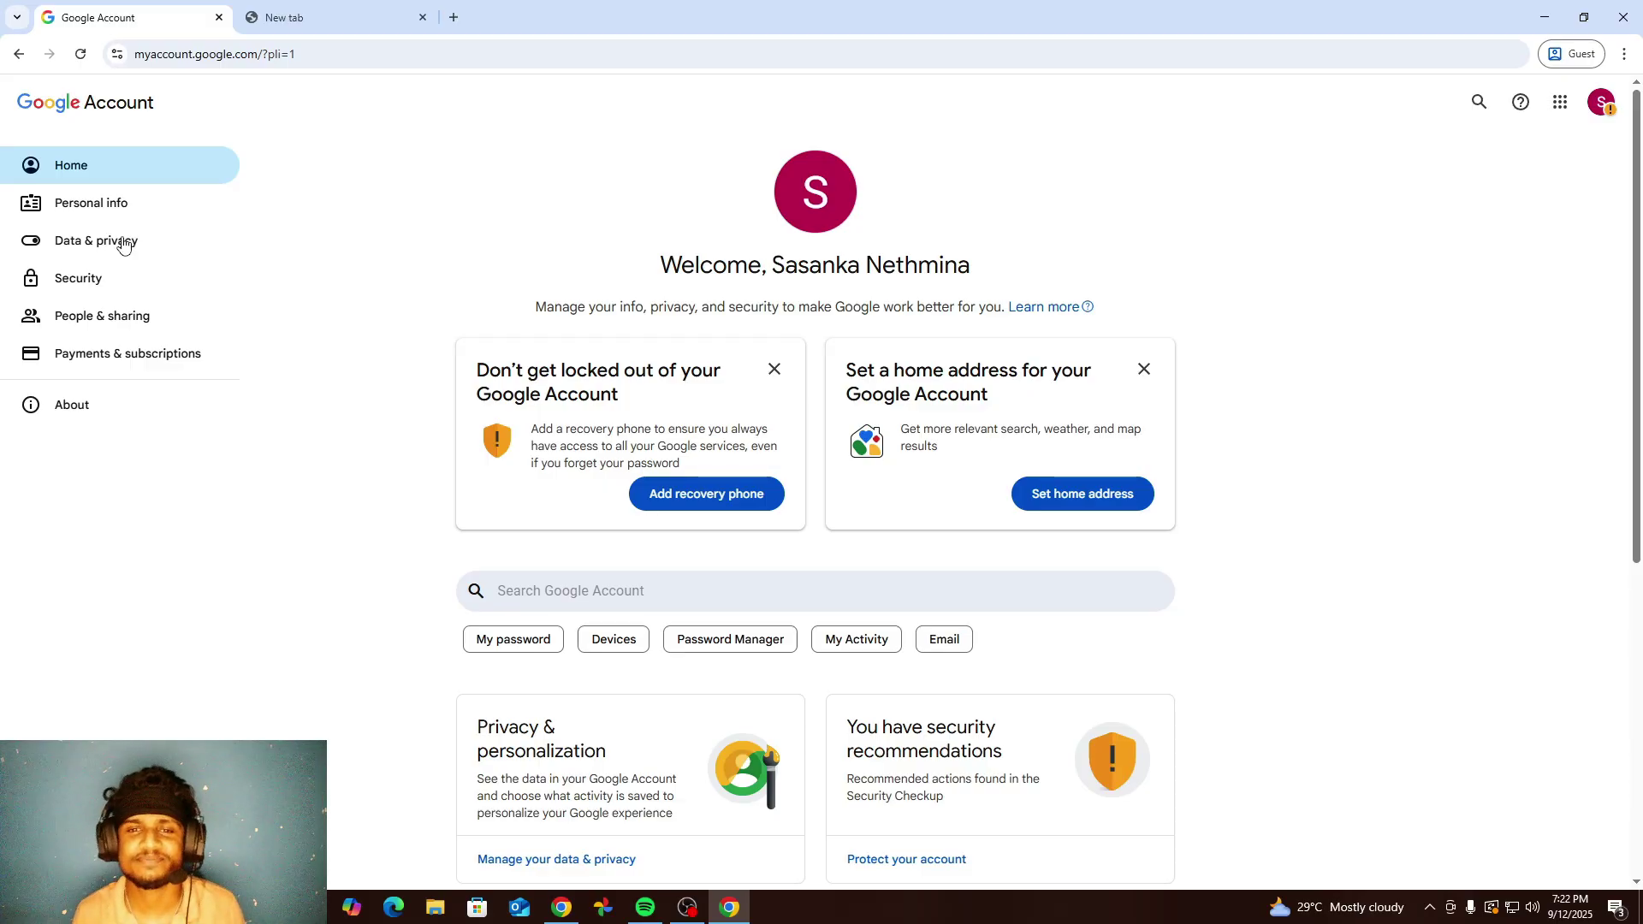
left_click(1560, 102)
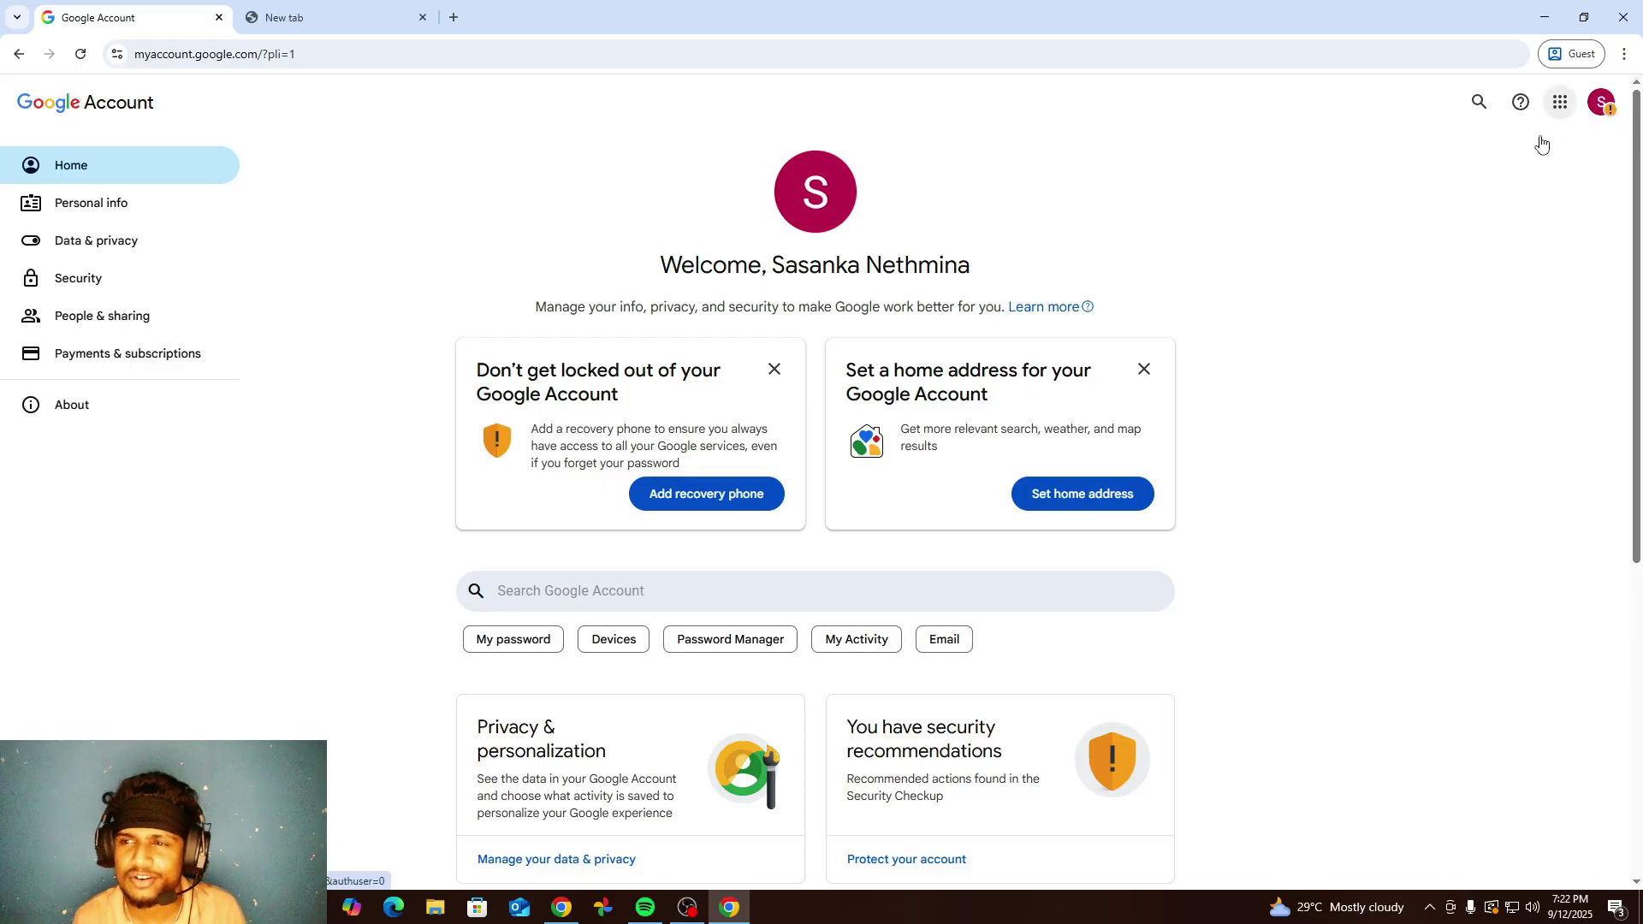